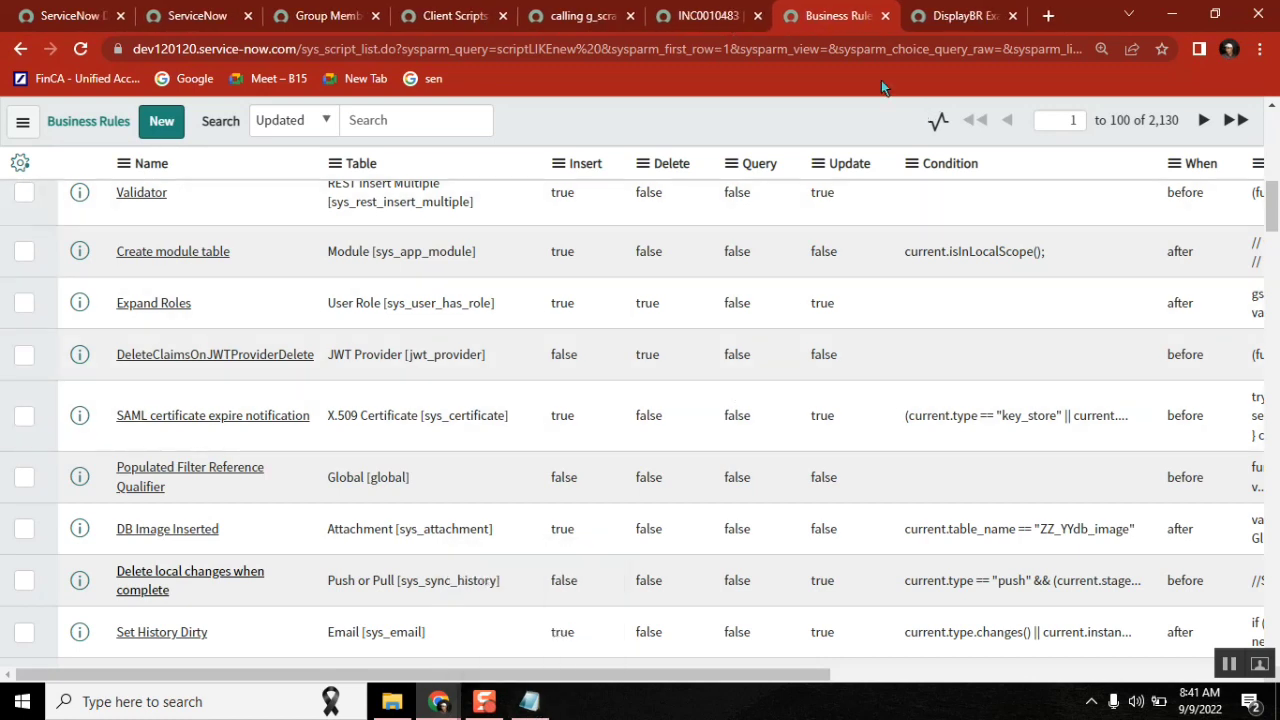
# - Minimize the browser and place the cursor under 'Scheduled Jobs:' in the Notepad notes
pyautogui.click(1172, 14)
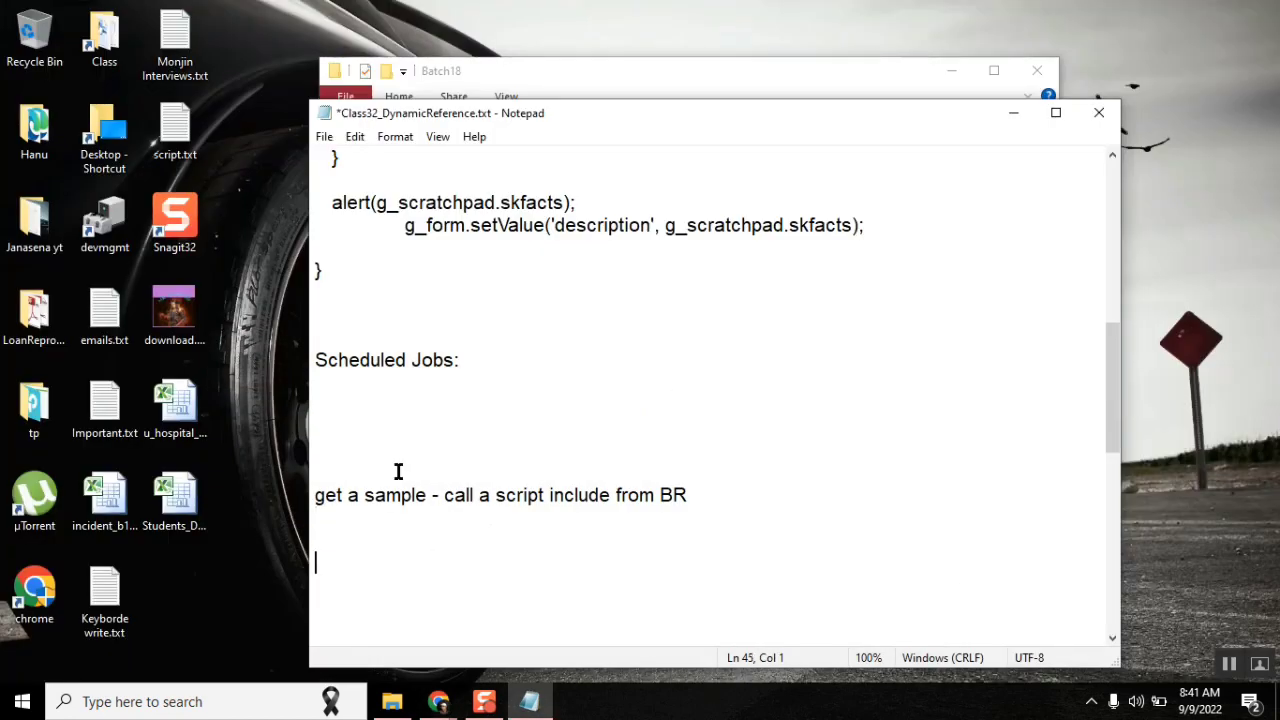
pyautogui.click(343, 378)
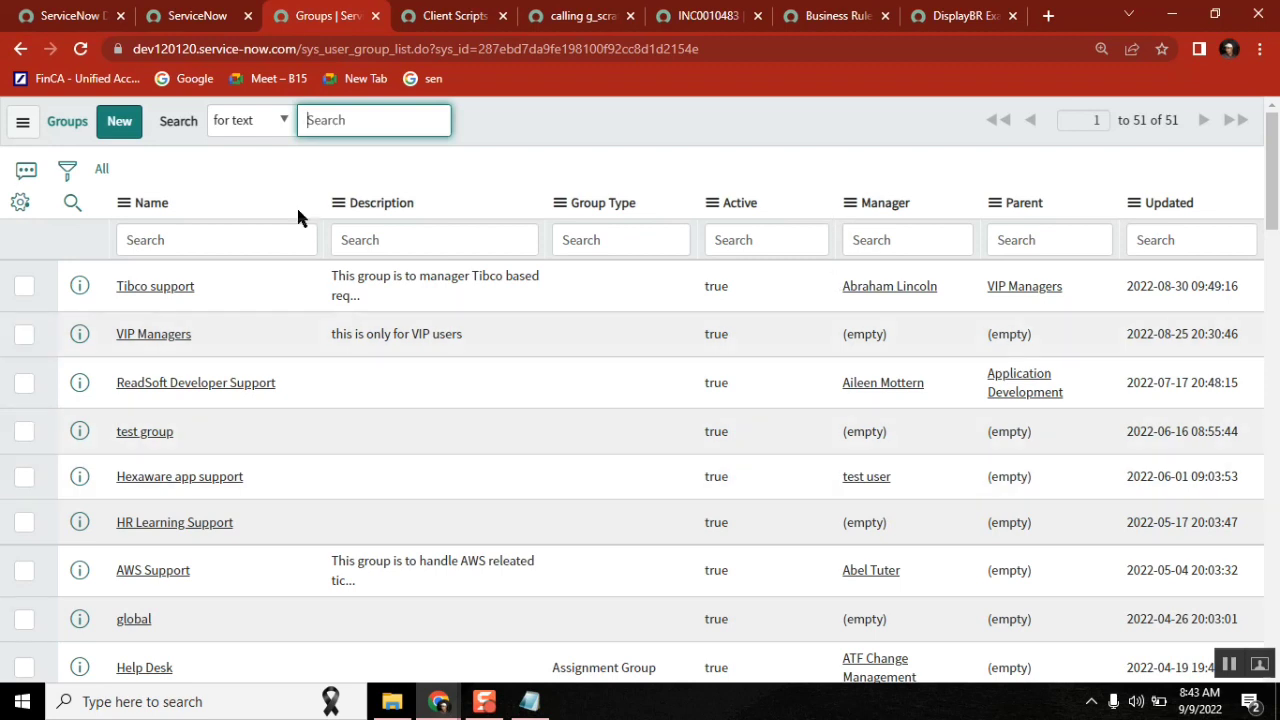
# - Filter the 51 groups on Manager > Active is false, leaving only Database
pyautogui.doubleClick(1167, 122)
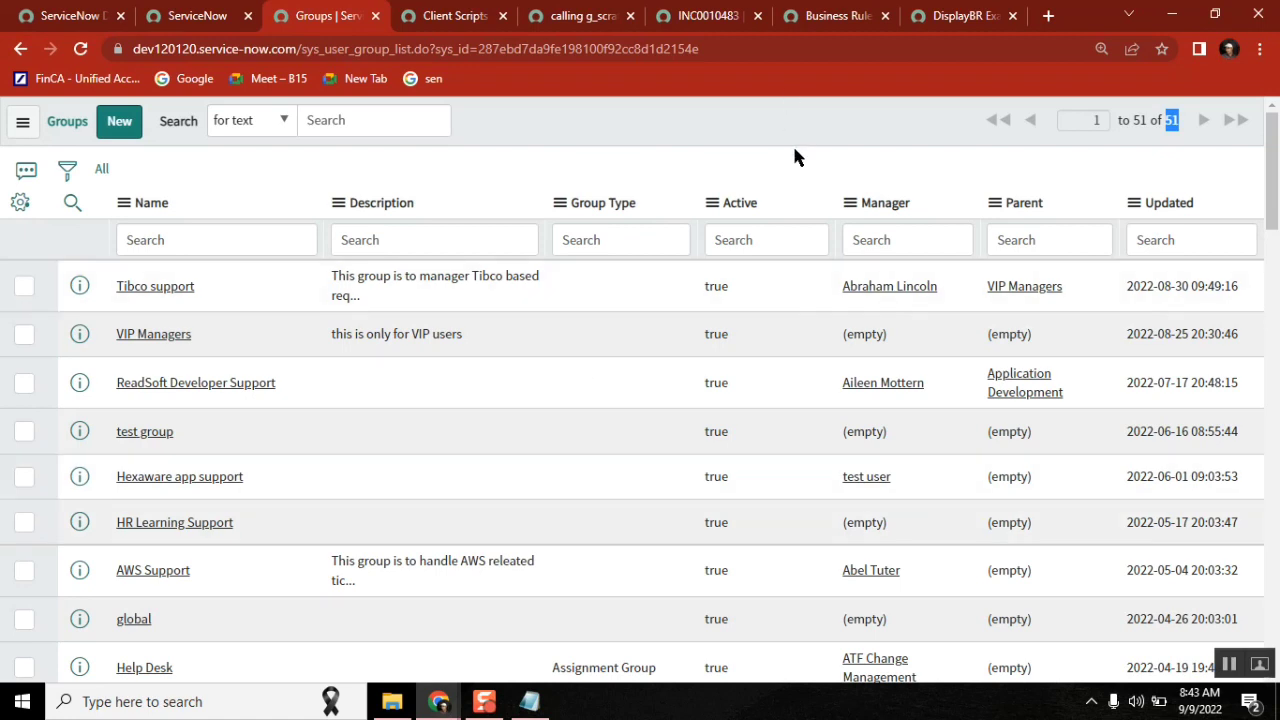
pyautogui.click(67, 170)
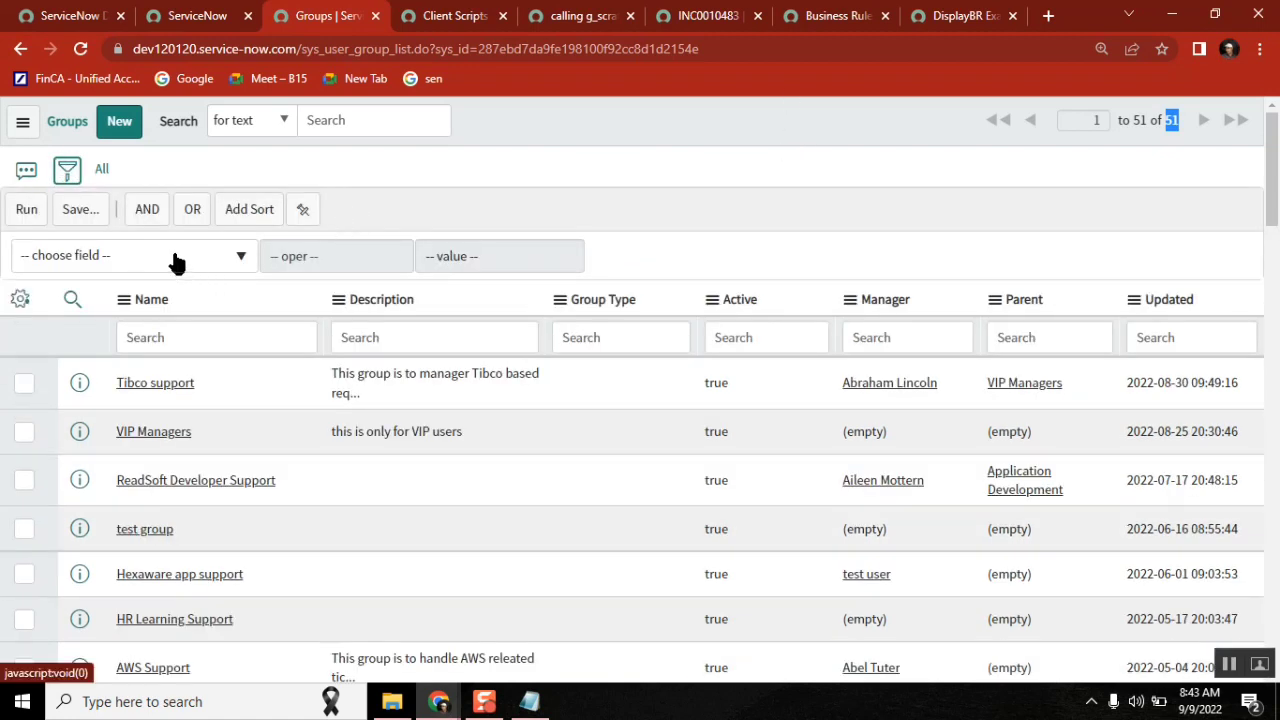
pyautogui.click(175, 255)
pyautogui.write('mana')
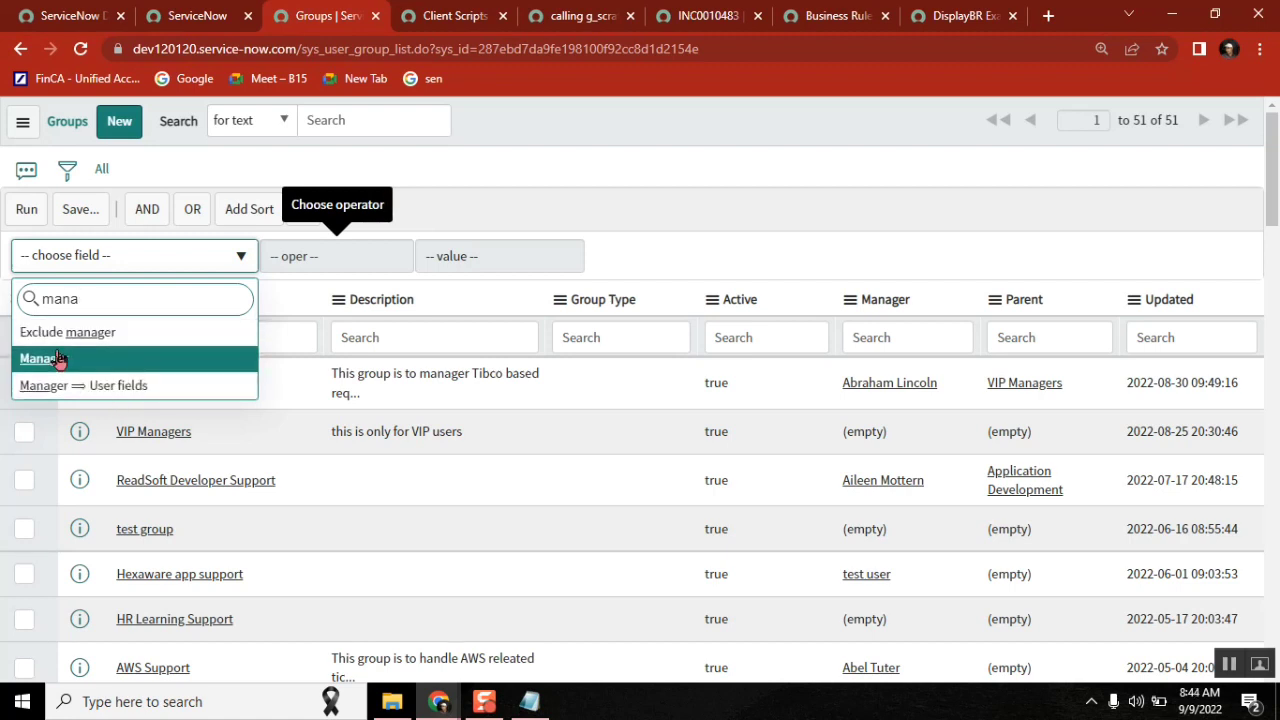
pyautogui.click(130, 400)
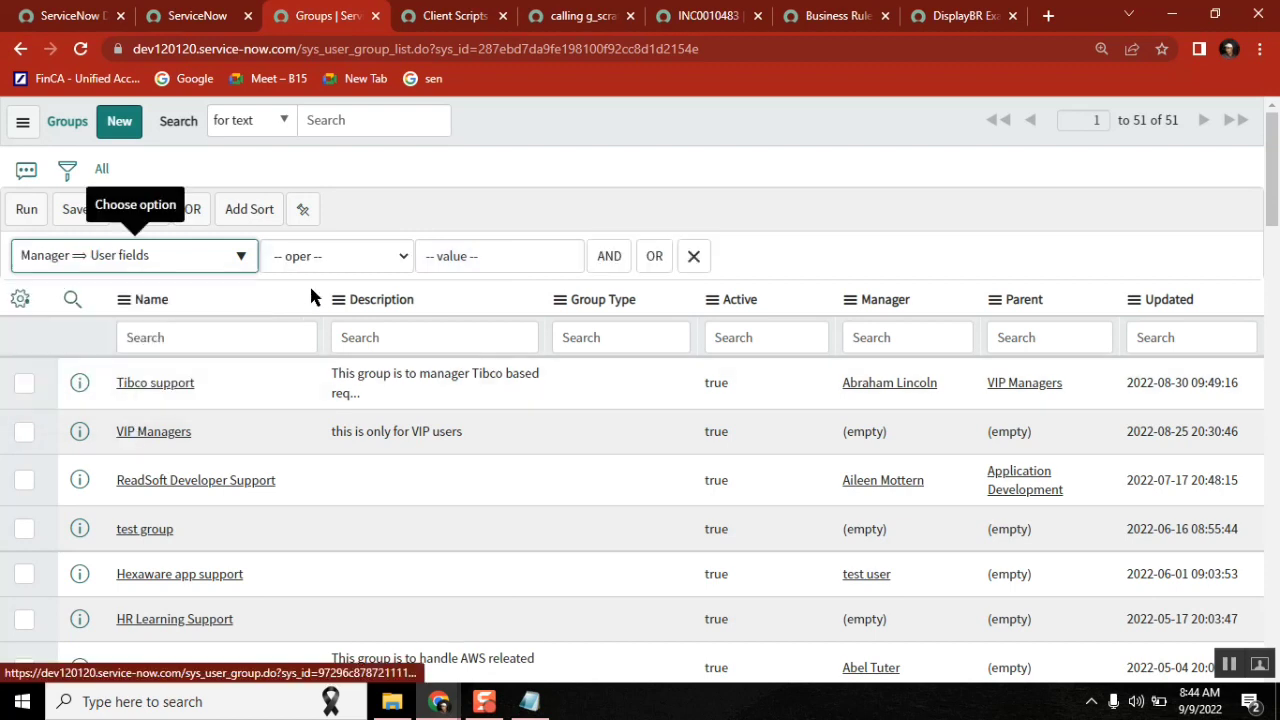
pyautogui.click(217, 258)
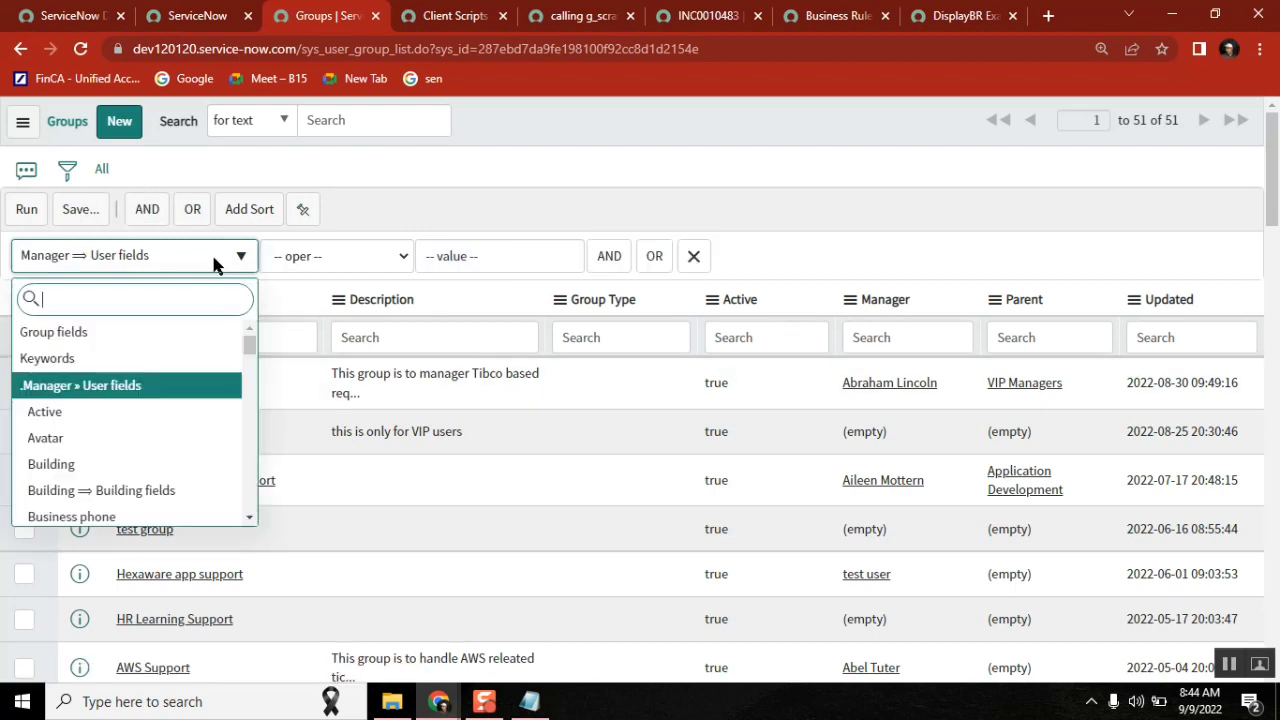
pyautogui.click(150, 411)
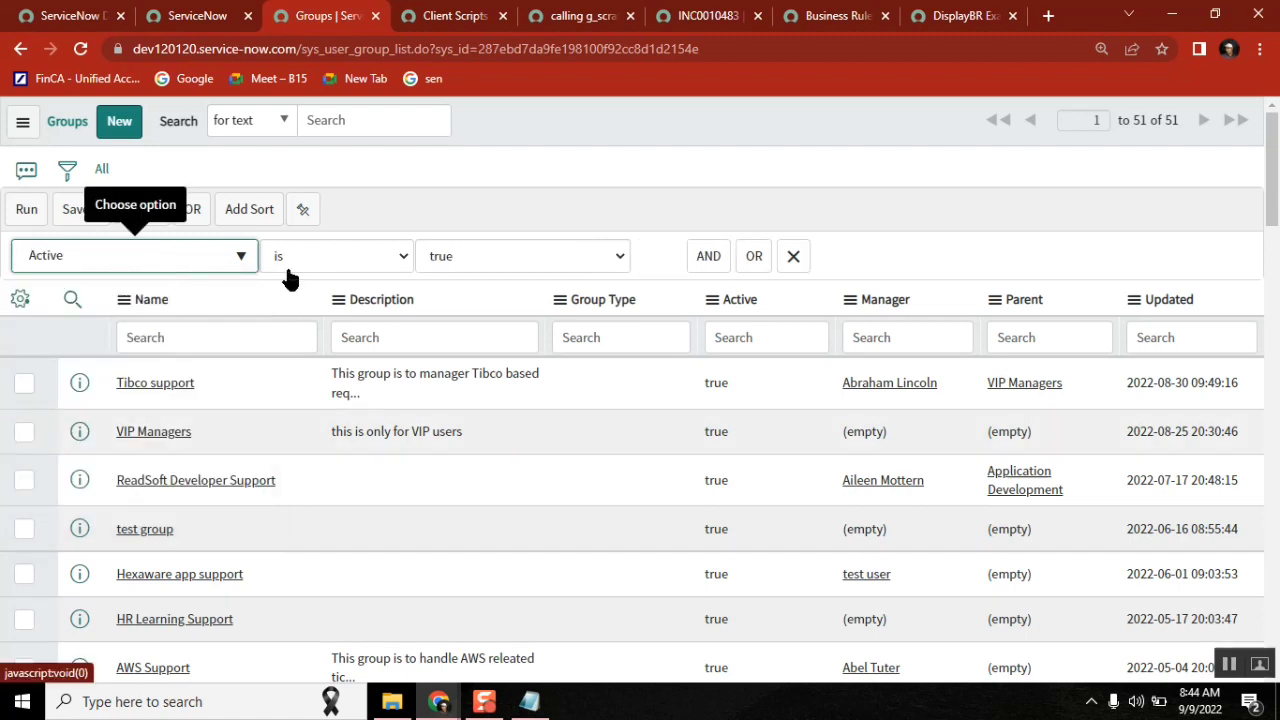
pyautogui.click(541, 255)
pyautogui.click(531, 300)
pyautogui.press('Down')
pyautogui.click(26, 209)
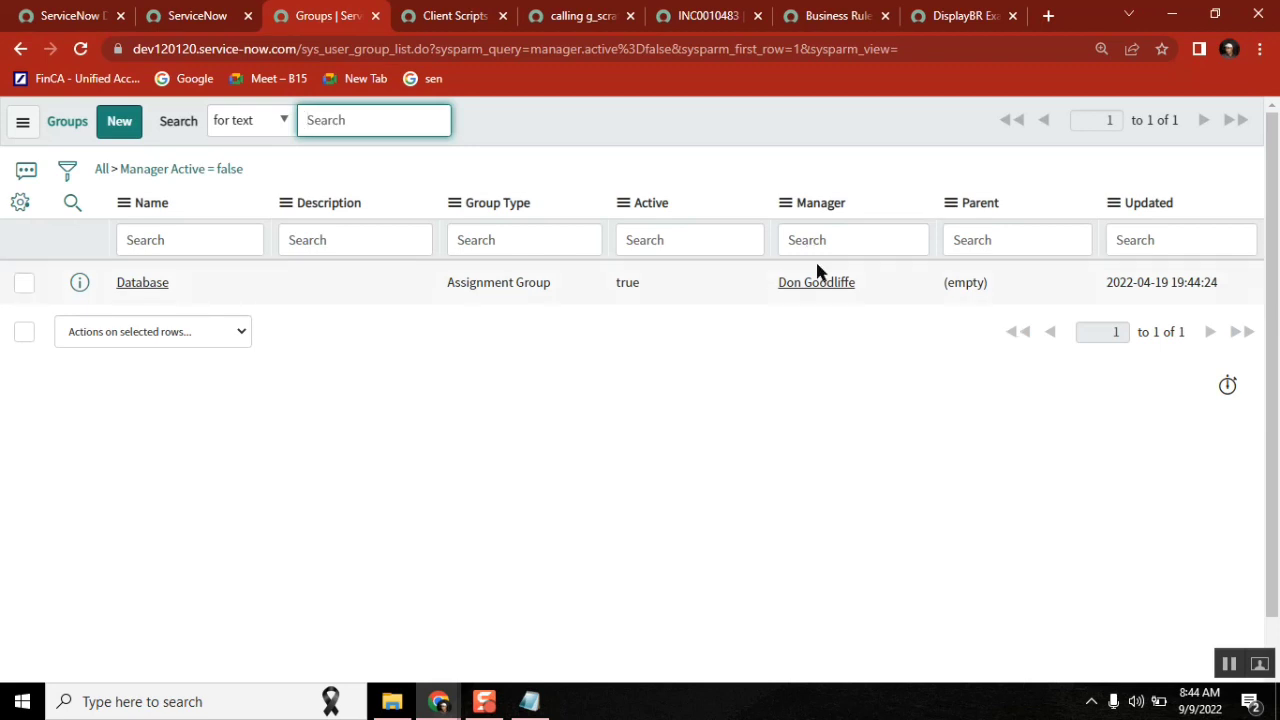
# - Check that Database's manager record has Active unchecked, then return to the Groups tab
pyautogui.keyDown('ctrl'); pyautogui.click(822, 285); pyautogui.keyUp('ctrl')
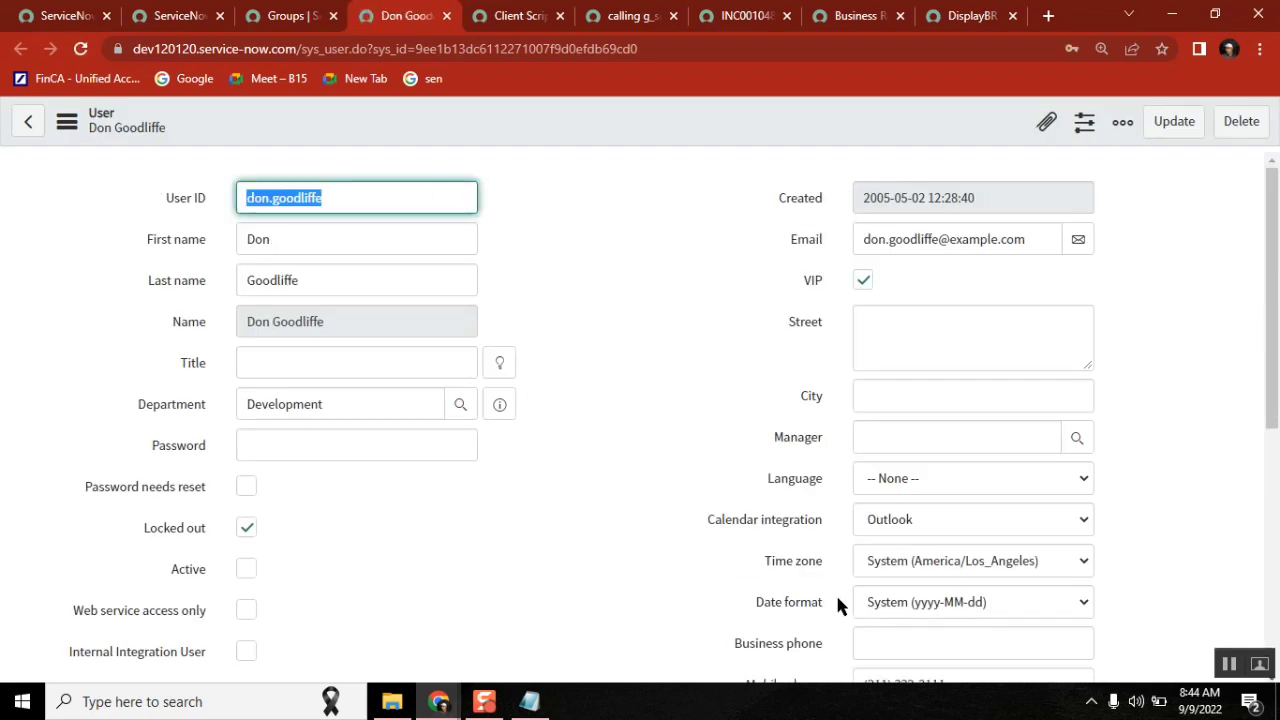
pyautogui.click(214, 561)
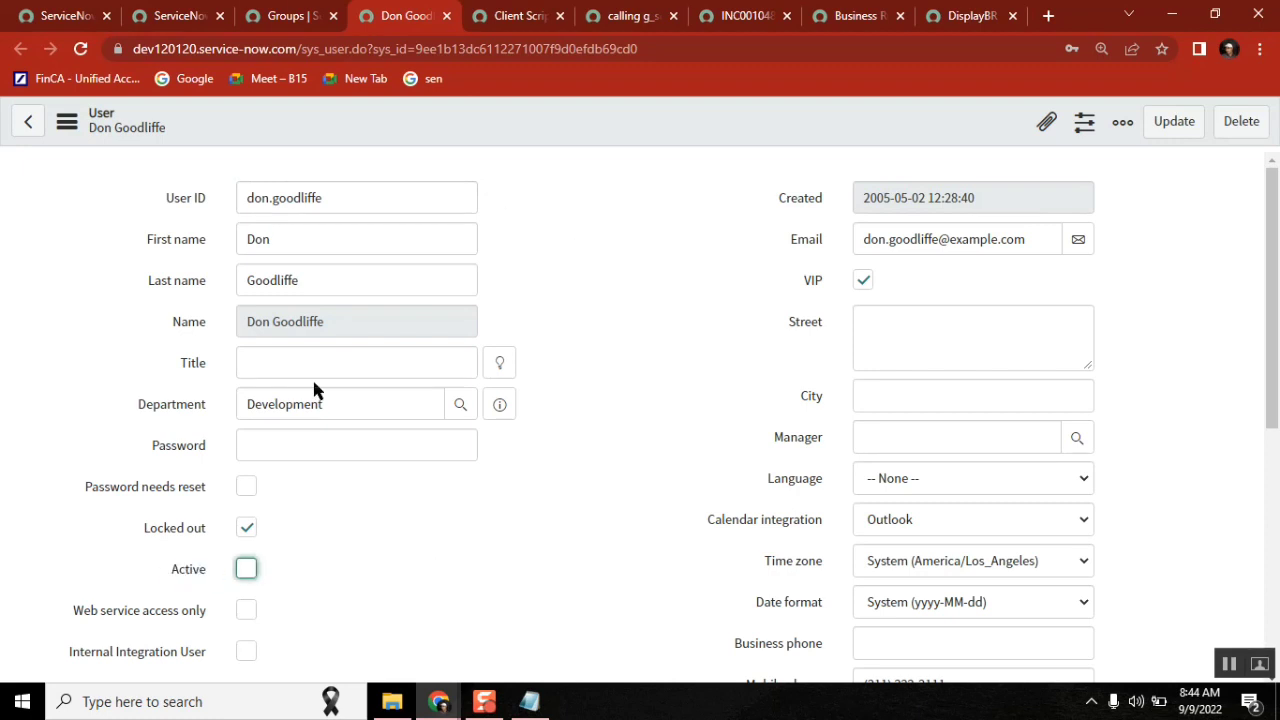
pyautogui.click(290, 15)
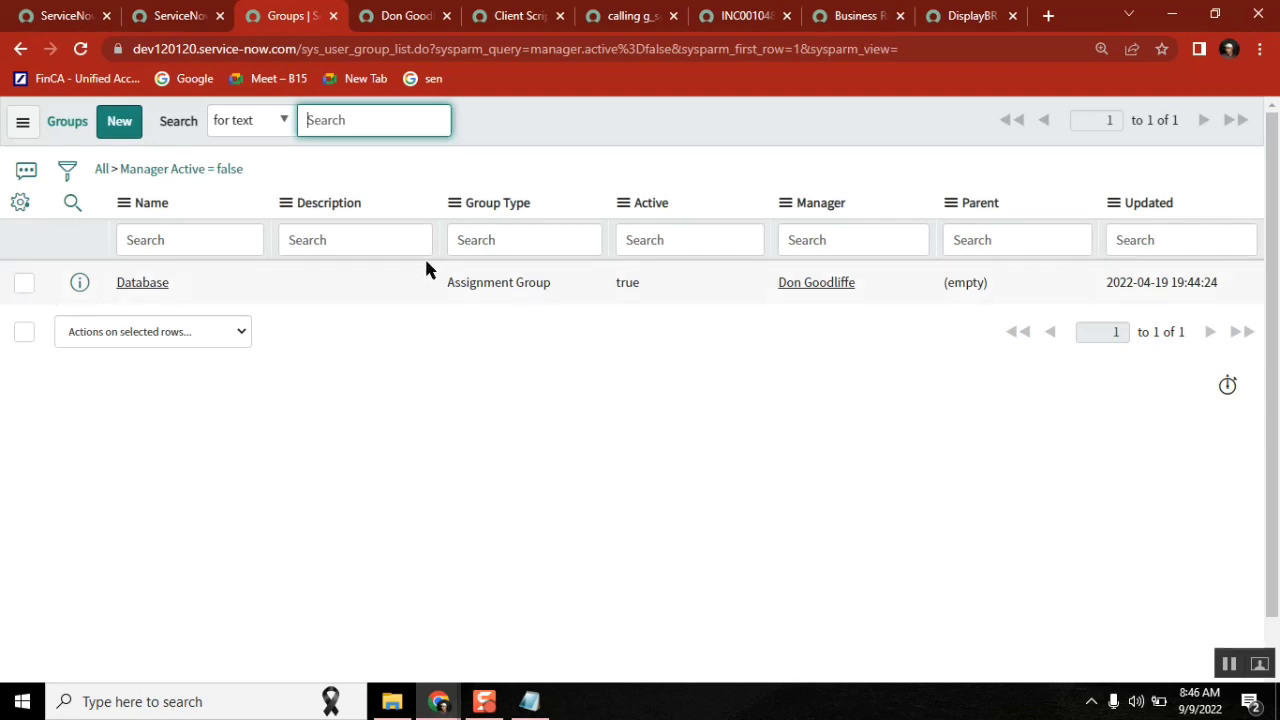
# - Clear the filter, search Name for 'pro', and select Procurement's empty Manager cell
pyautogui.click(101, 168)
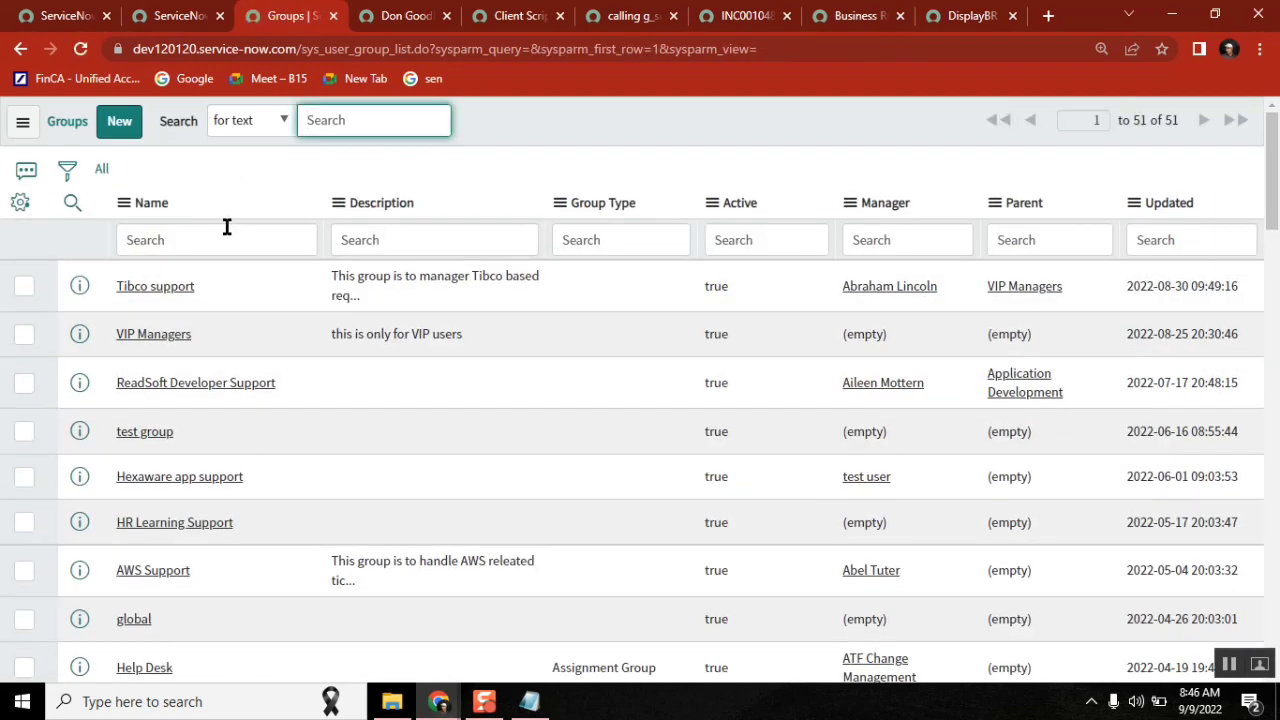
pyautogui.click(218, 240)
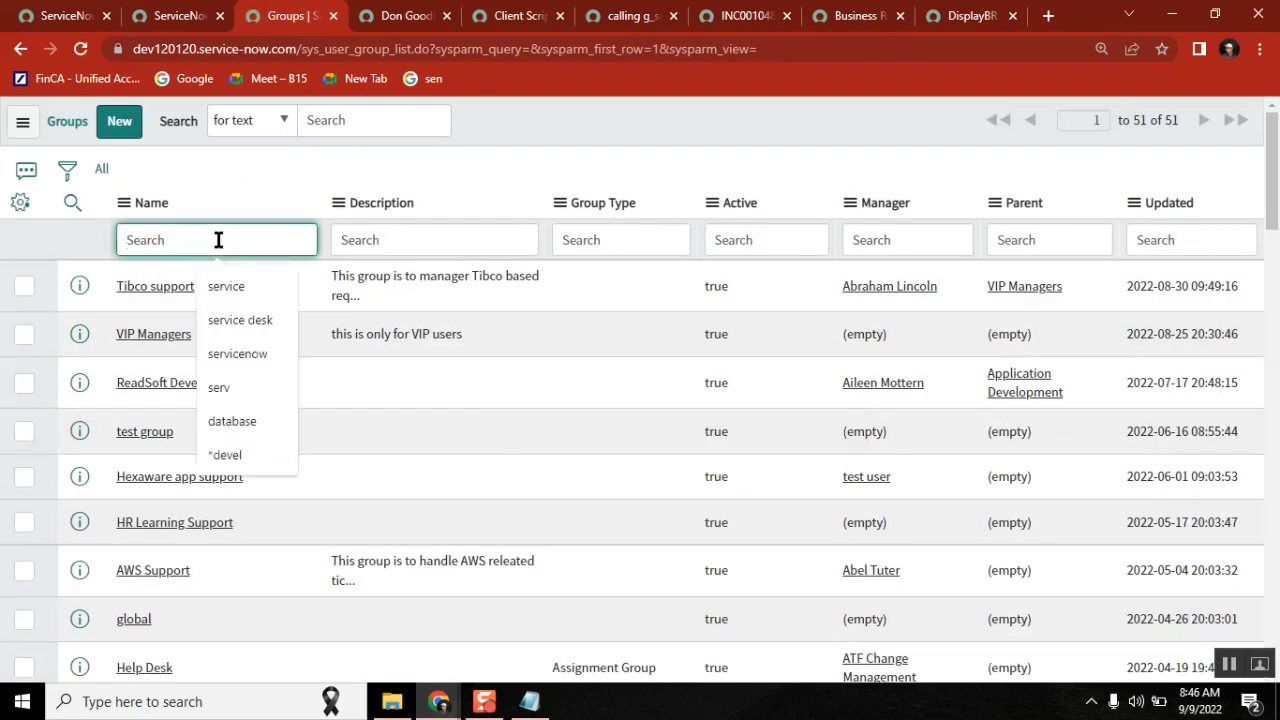
pyautogui.write('pro')
pyautogui.press('Return')
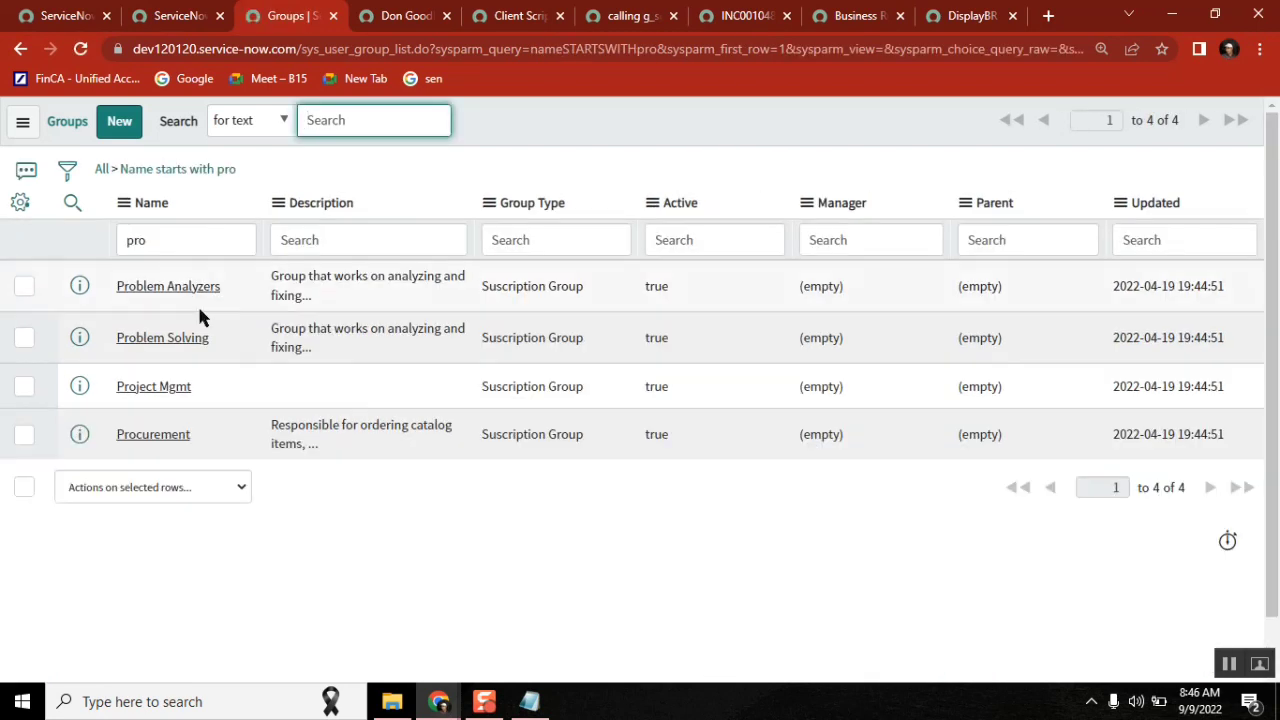
pyautogui.moveTo(196, 434); pyautogui.dragTo(115, 455)
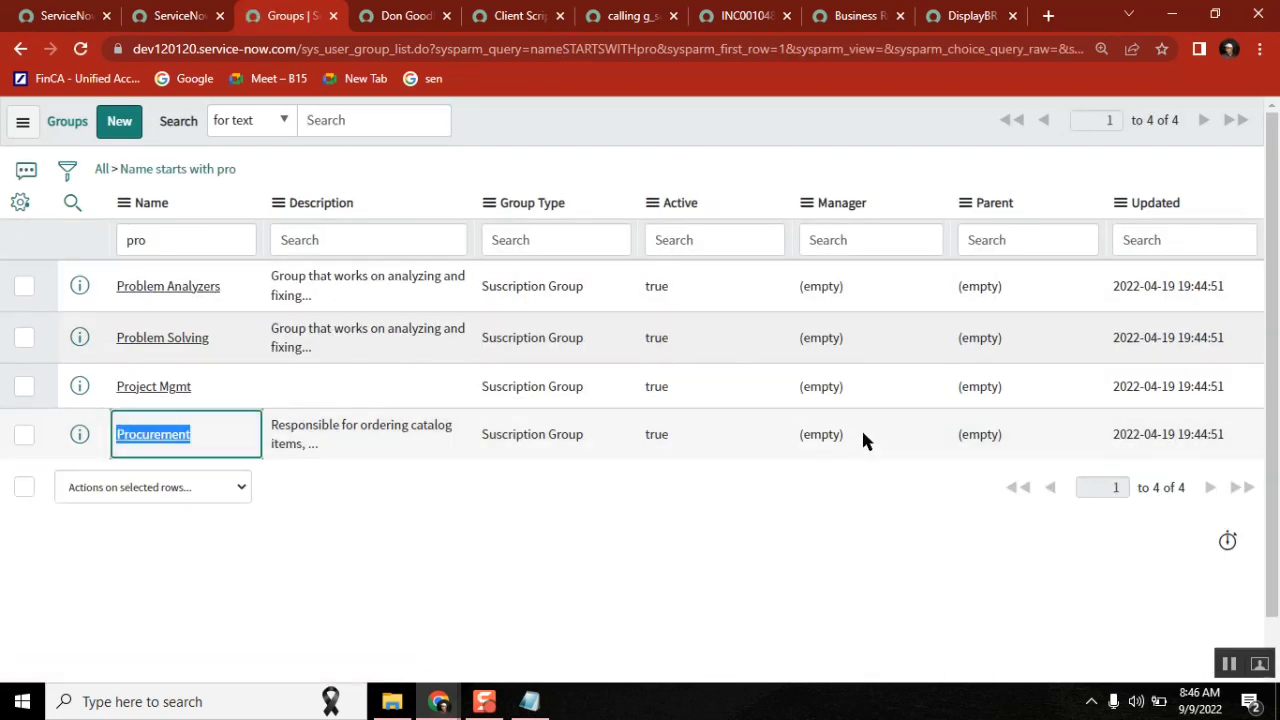
pyautogui.moveTo(861, 434); pyautogui.dragTo(797, 437)
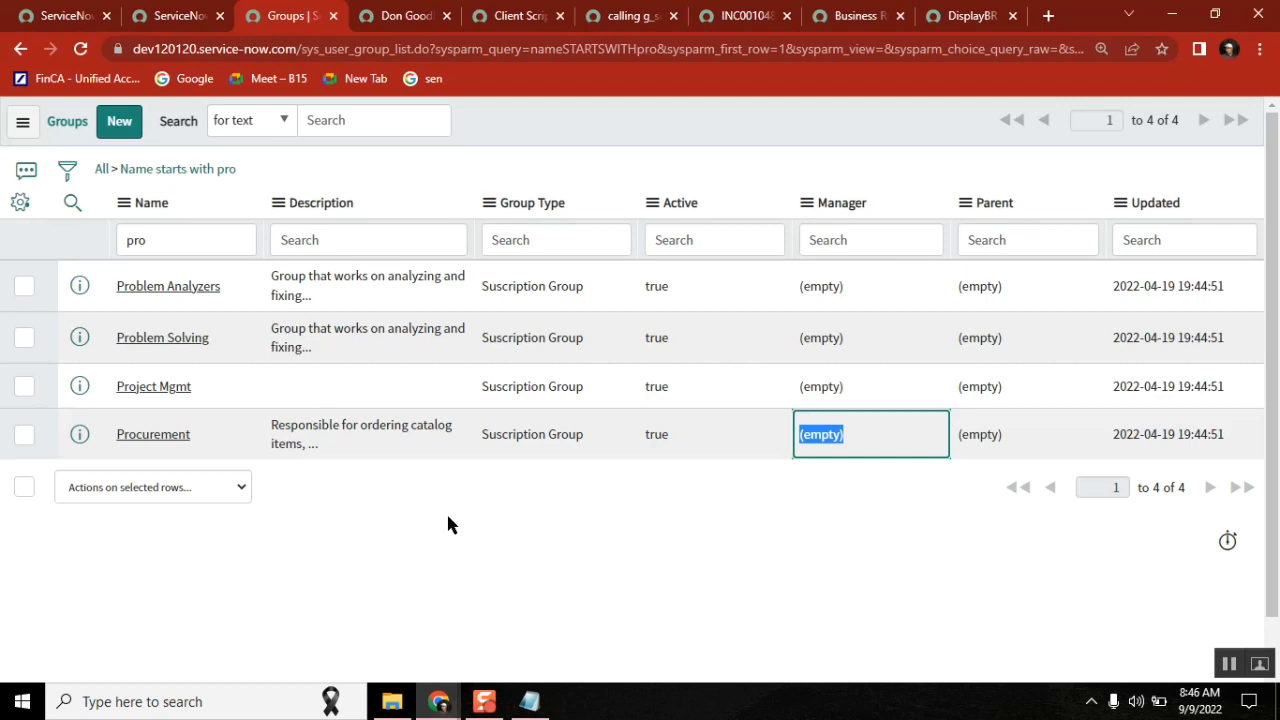
# - Copy Don Goodliffe's name from his user record and save it as Procurement's manager
pyautogui.click(398, 15)
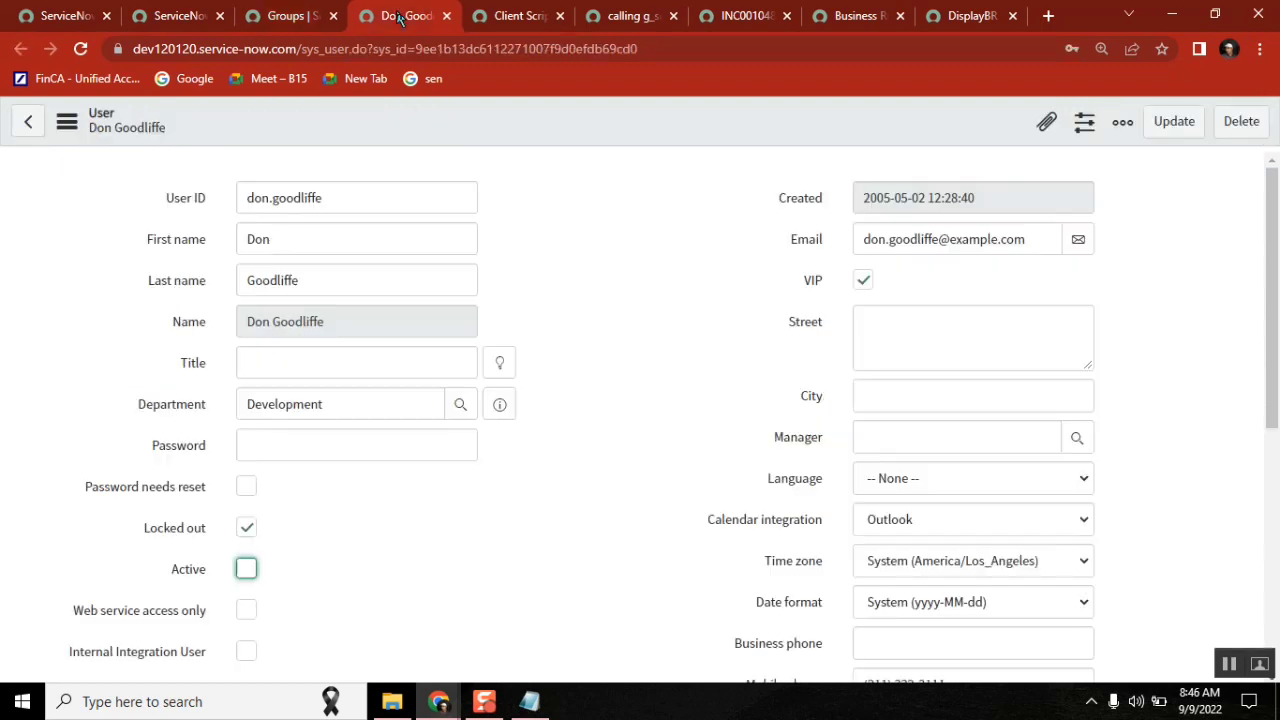
pyautogui.moveTo(348, 321); pyautogui.dragTo(240, 321)
pyautogui.hotkey('ctrl', 'c')
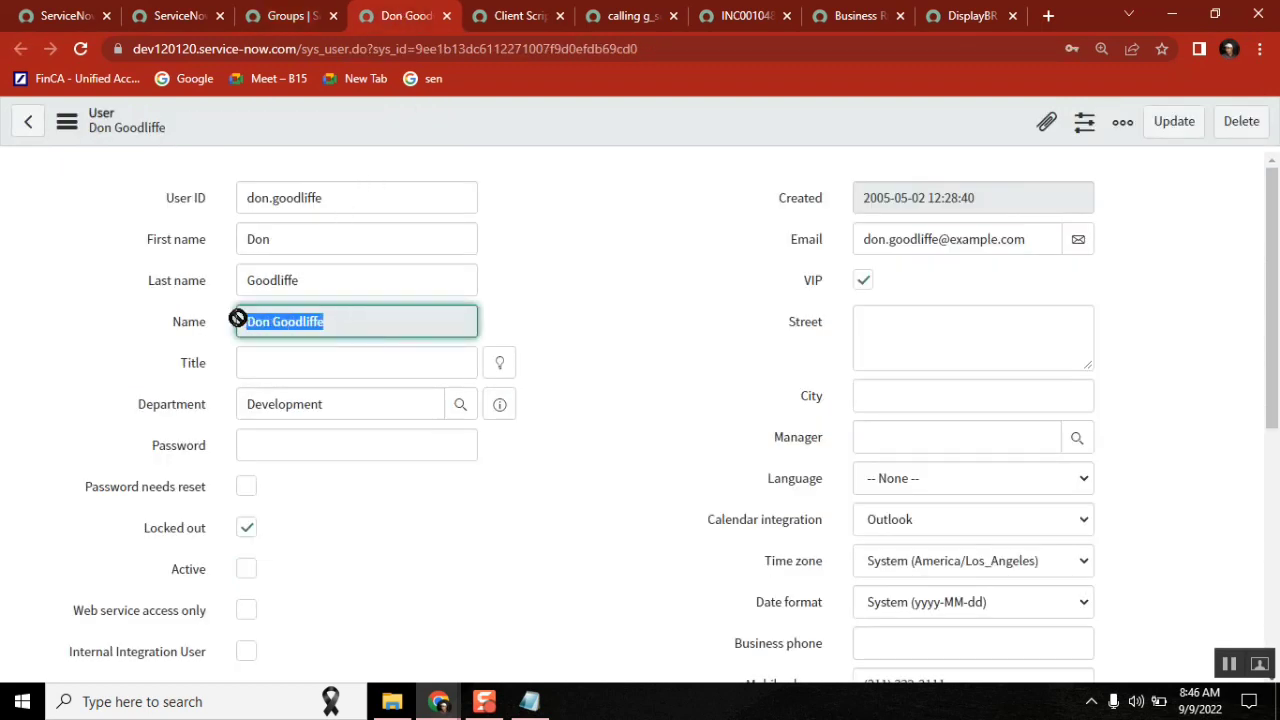
pyautogui.click(288, 15)
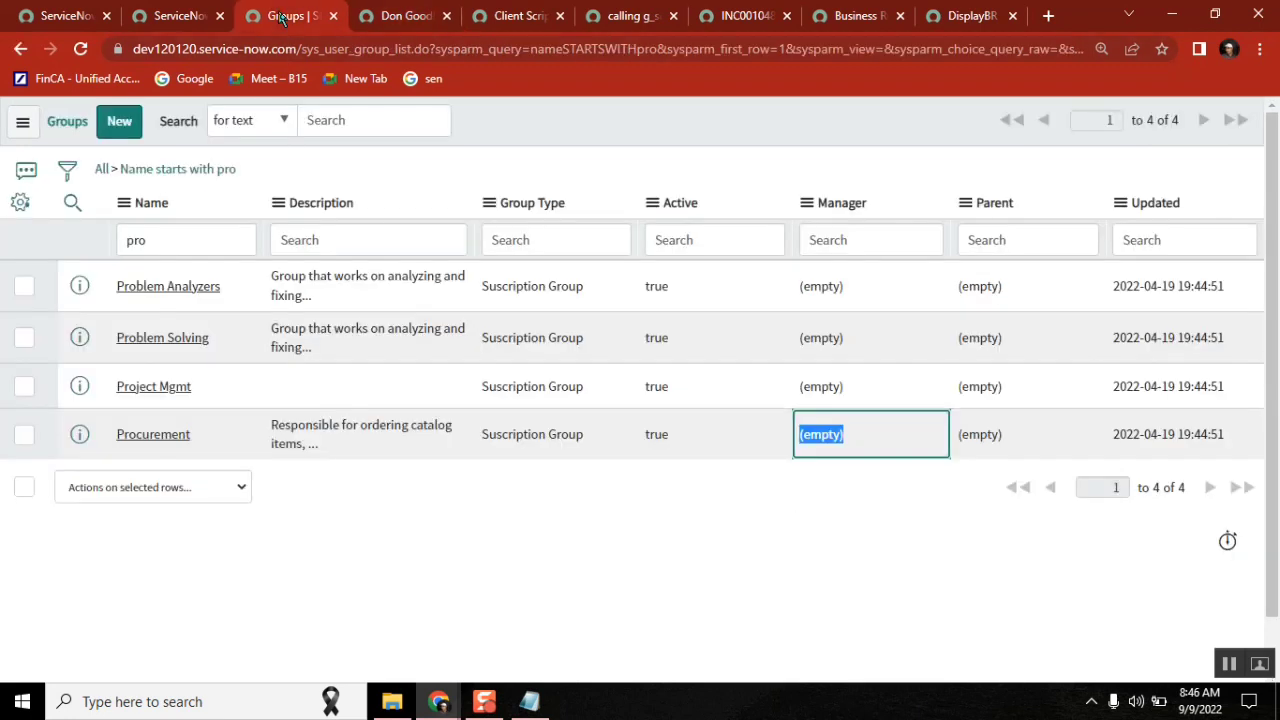
pyautogui.doubleClick(884, 455)
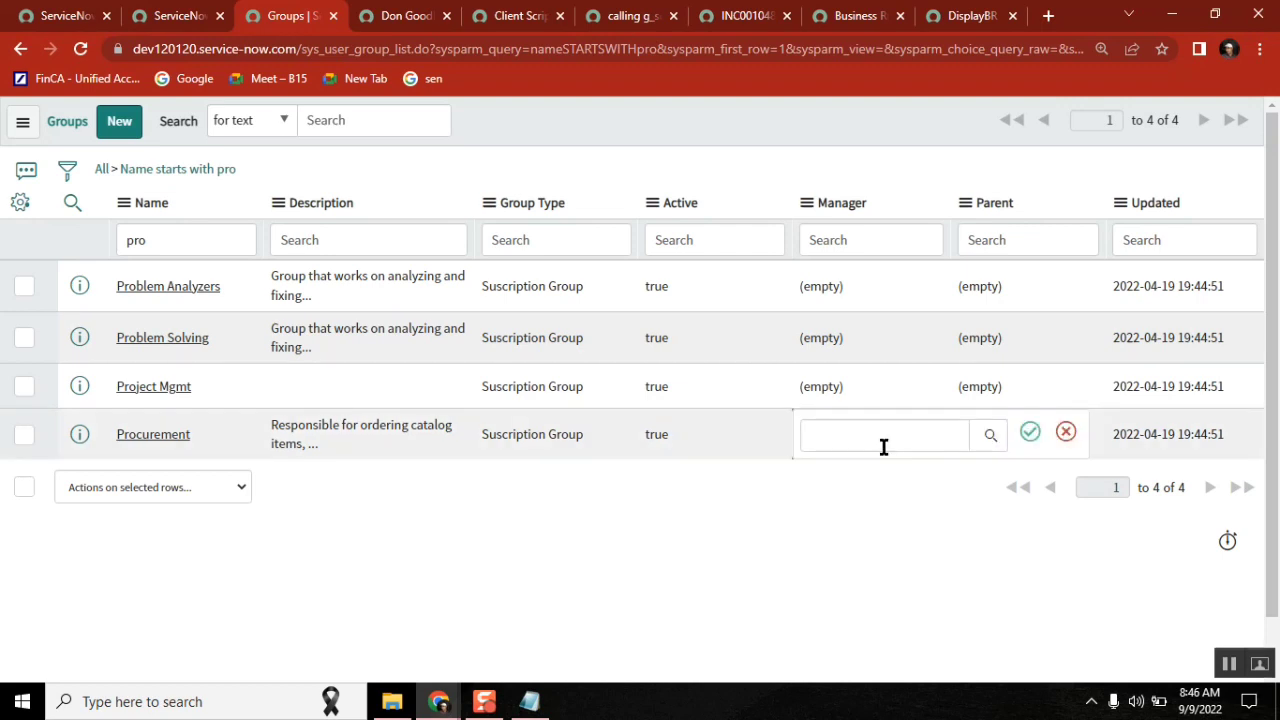
pyautogui.click(881, 441)
pyautogui.hotkey('ctrl', 'v')
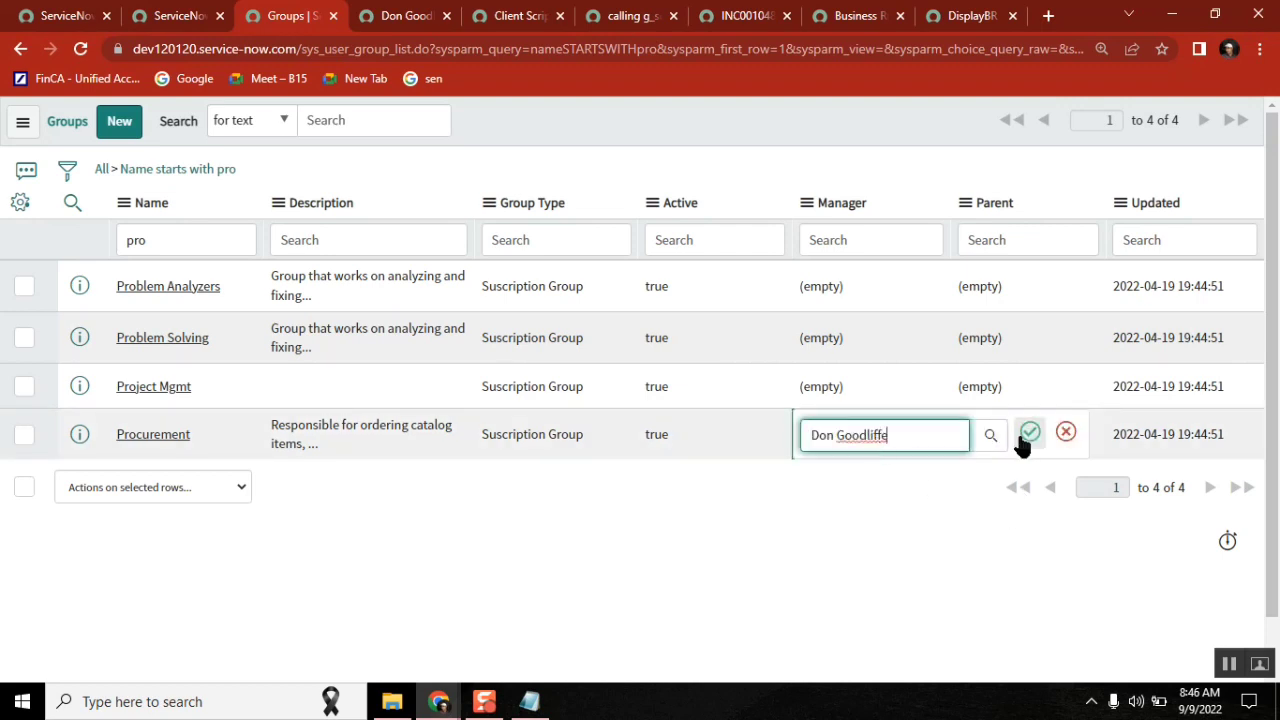
pyautogui.click(1029, 434)
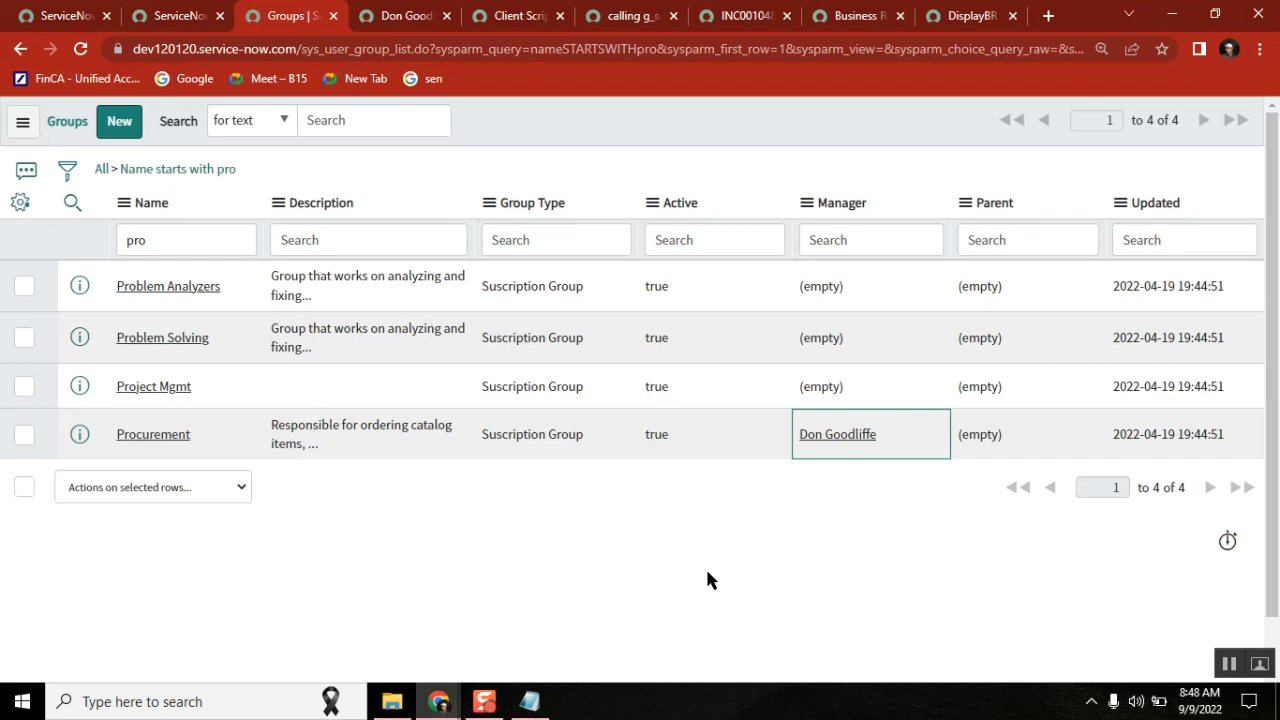
# - Enter 'sysapproval_approver.LIST' in the home page's Filter navigator to open all 859 approvals
pyautogui.click(166, 15)
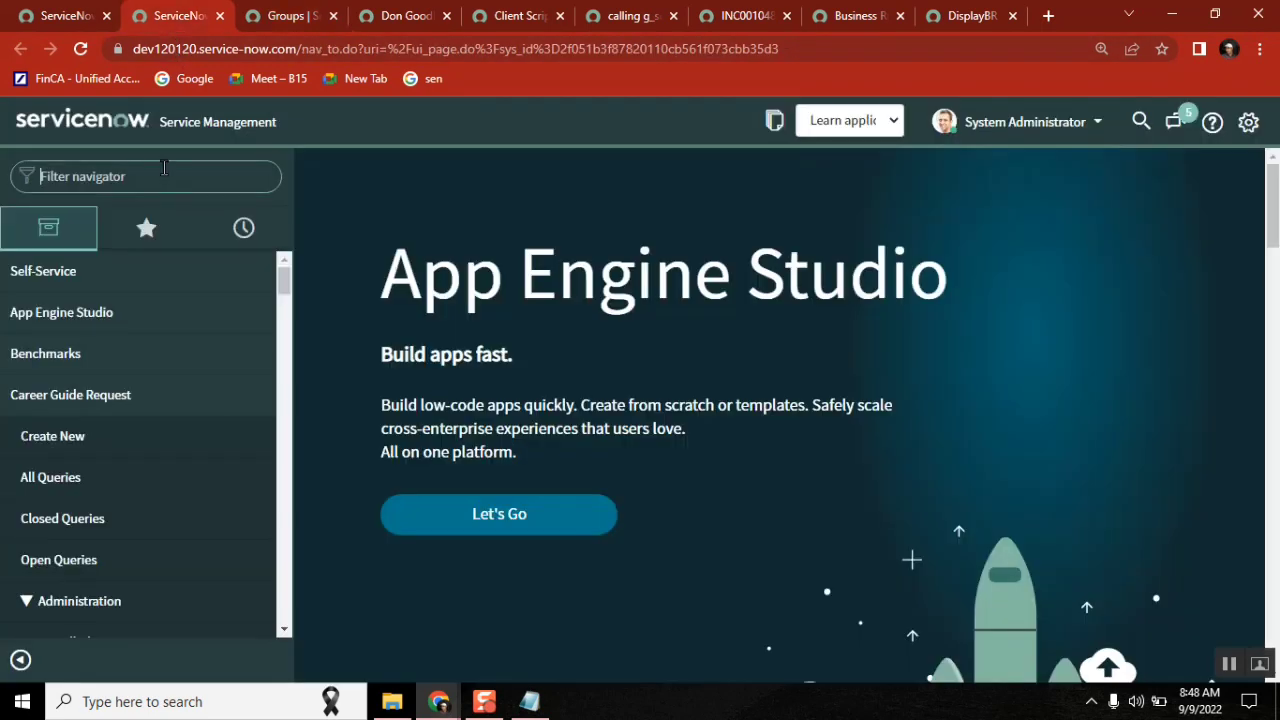
pyautogui.click(145, 177)
pyautogui.write('sys_a')
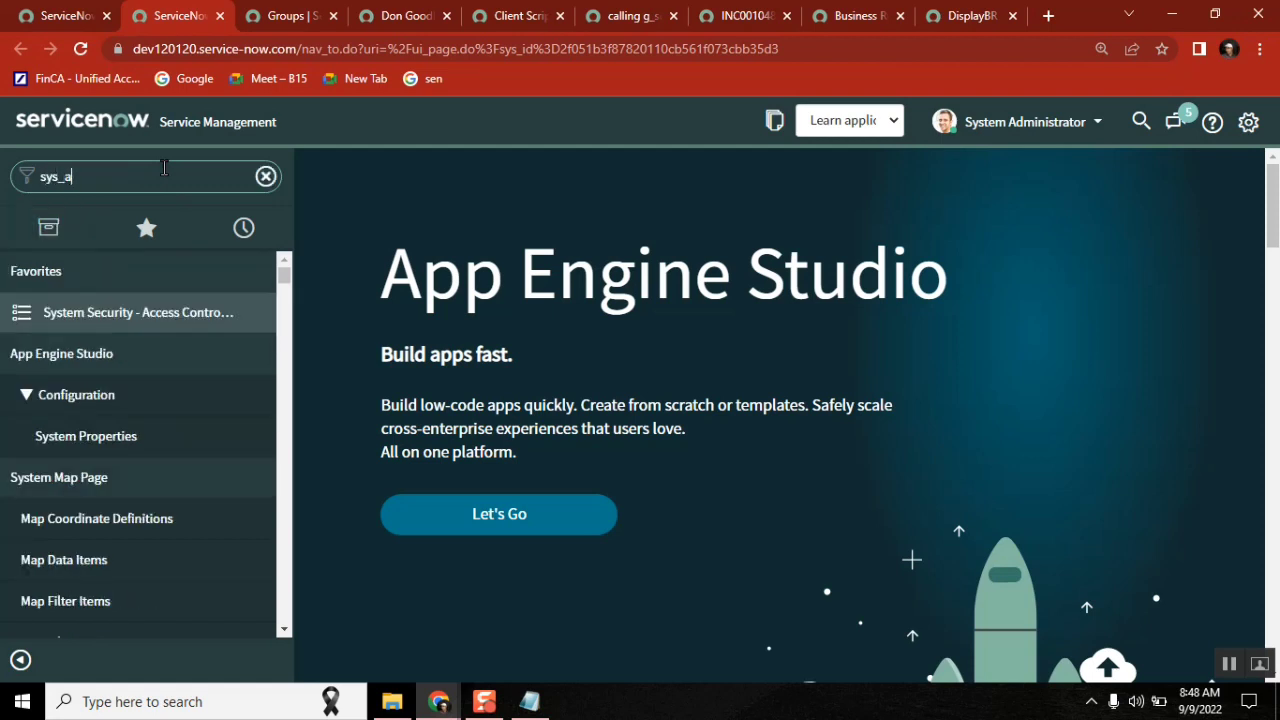
pyautogui.write('pproal')
pyautogui.press('BackSpace')
pyautogui.press('BackSpace')
pyautogui.press('BackSpace')
pyautogui.press('BackSpace')
pyautogui.press('BackSpace')
pyautogui.press('BackSpace')
pyautogui.press('BackSpace')
pyautogui.press('BackSpace')
pyautogui.write('approval_approver_list.do')
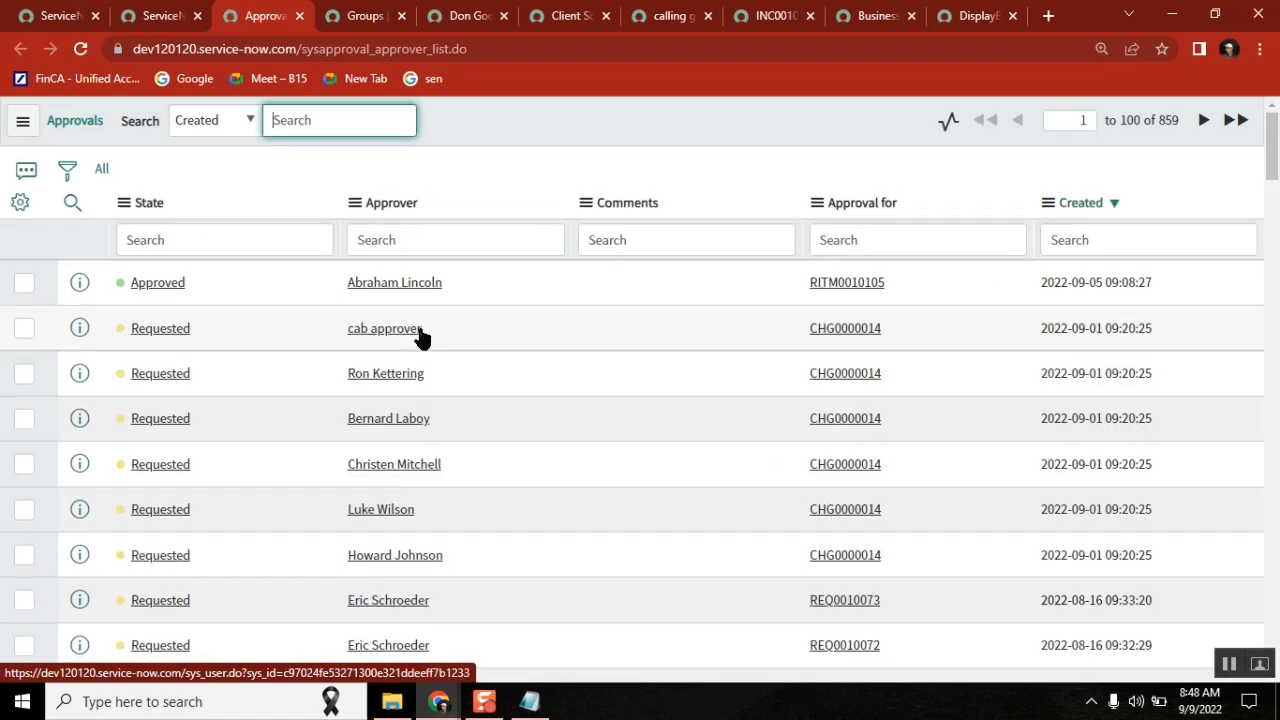
# - Limit approvals to State is Requested (330 records) and expand the condition builder
pyautogui.rightClick(172, 339)
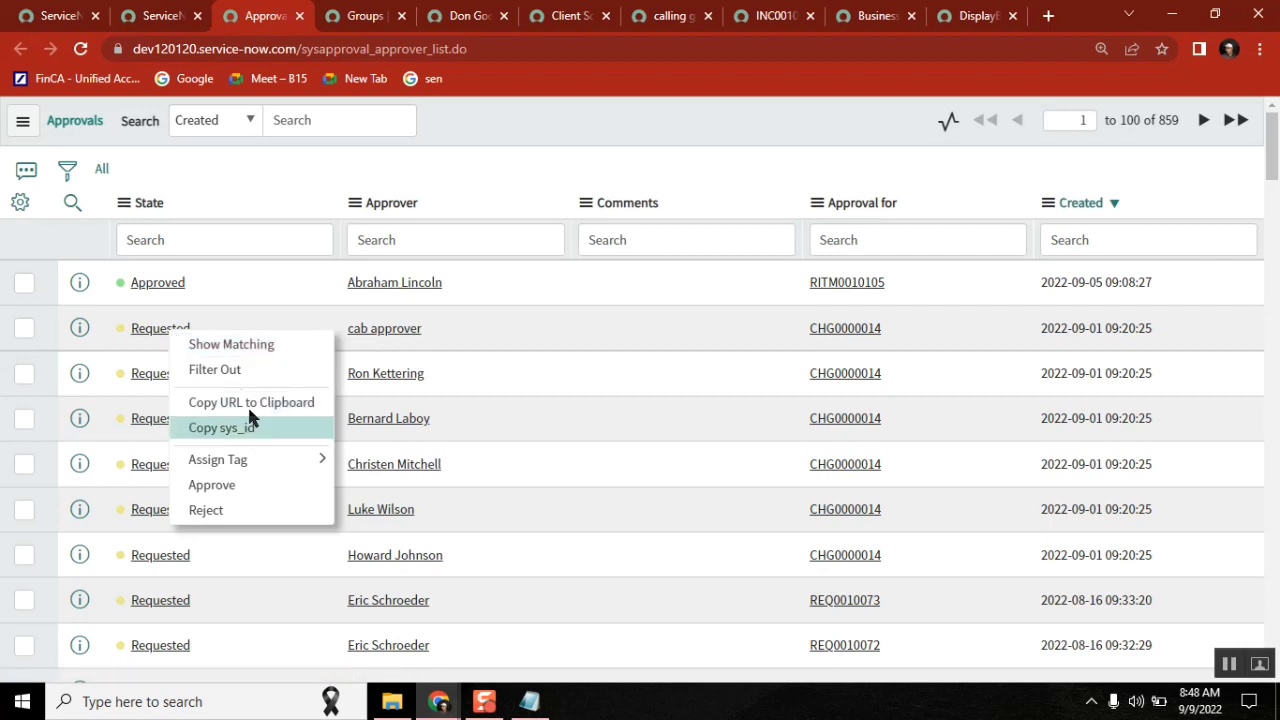
pyautogui.click(222, 351)
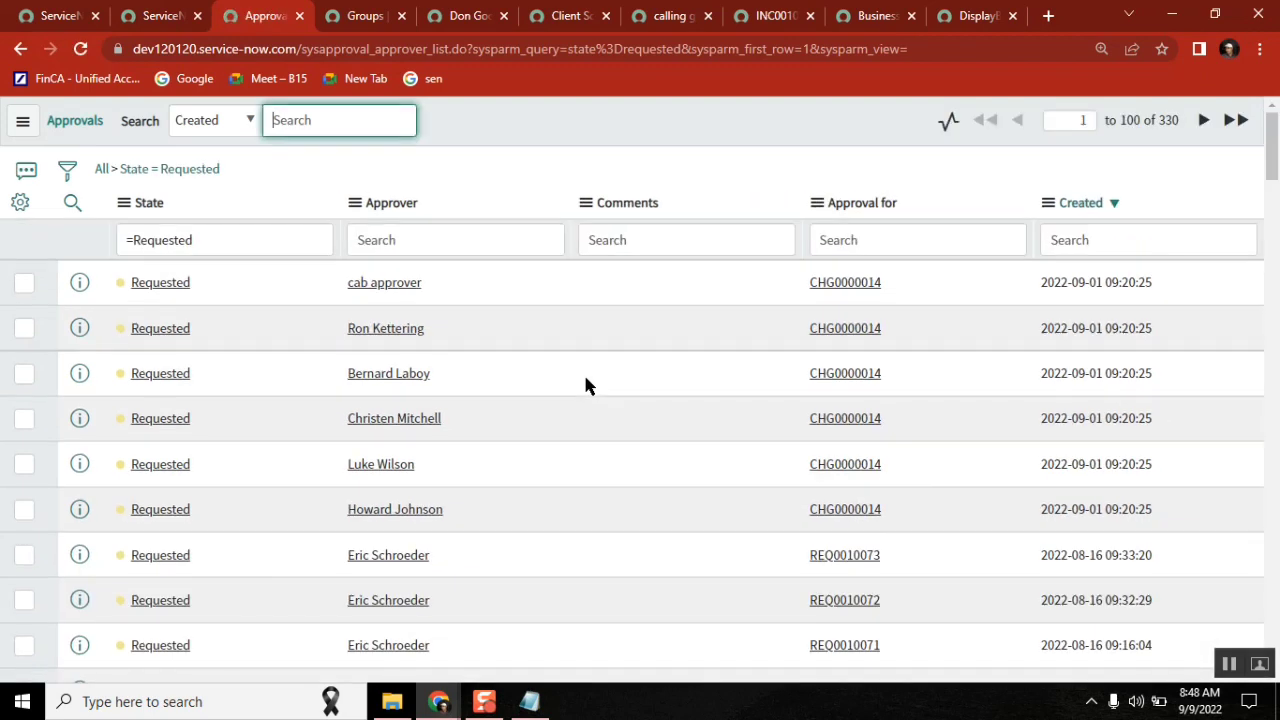
pyautogui.moveTo(583, 372); pyautogui.dragTo(996, 287)
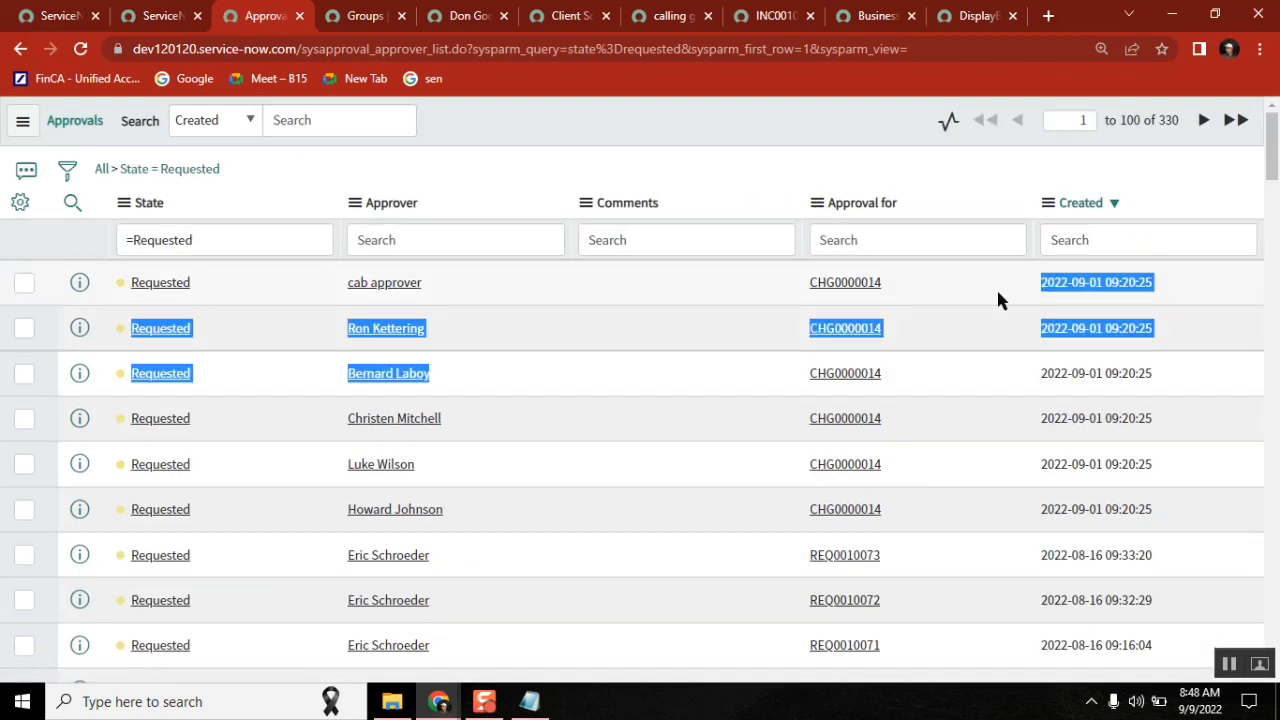
pyautogui.click(841, 120)
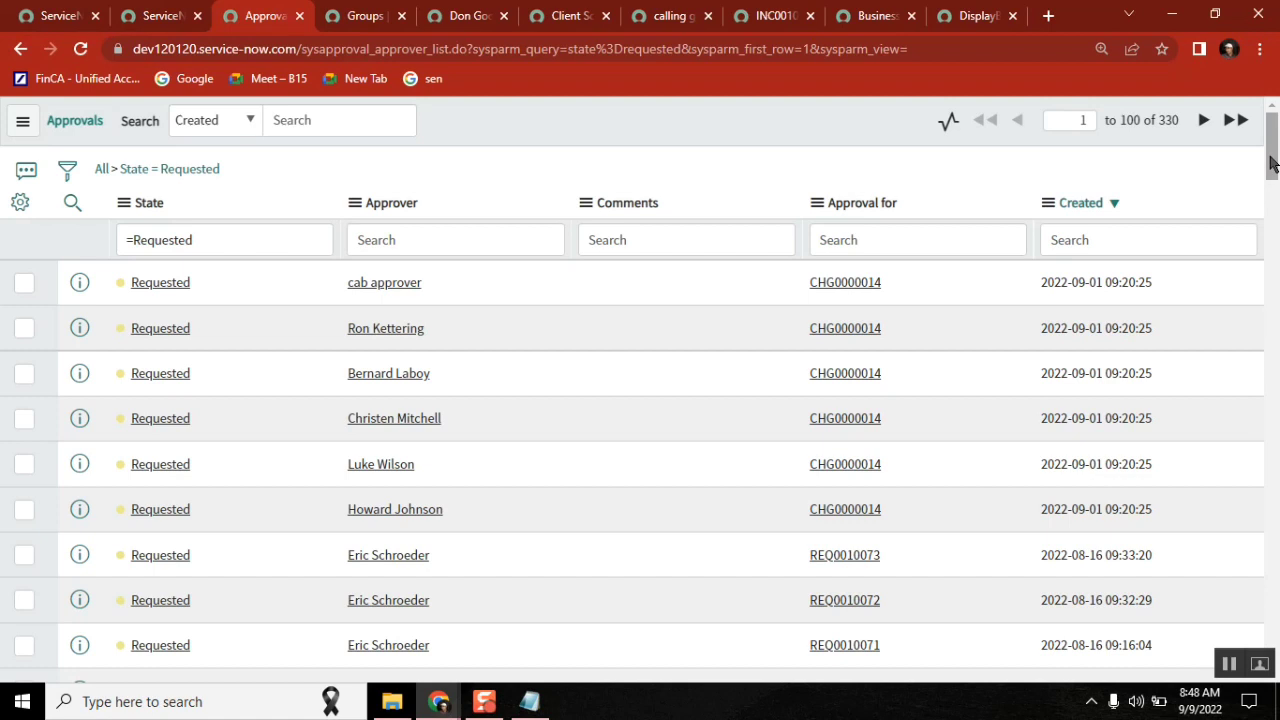
pyautogui.click(67, 170)
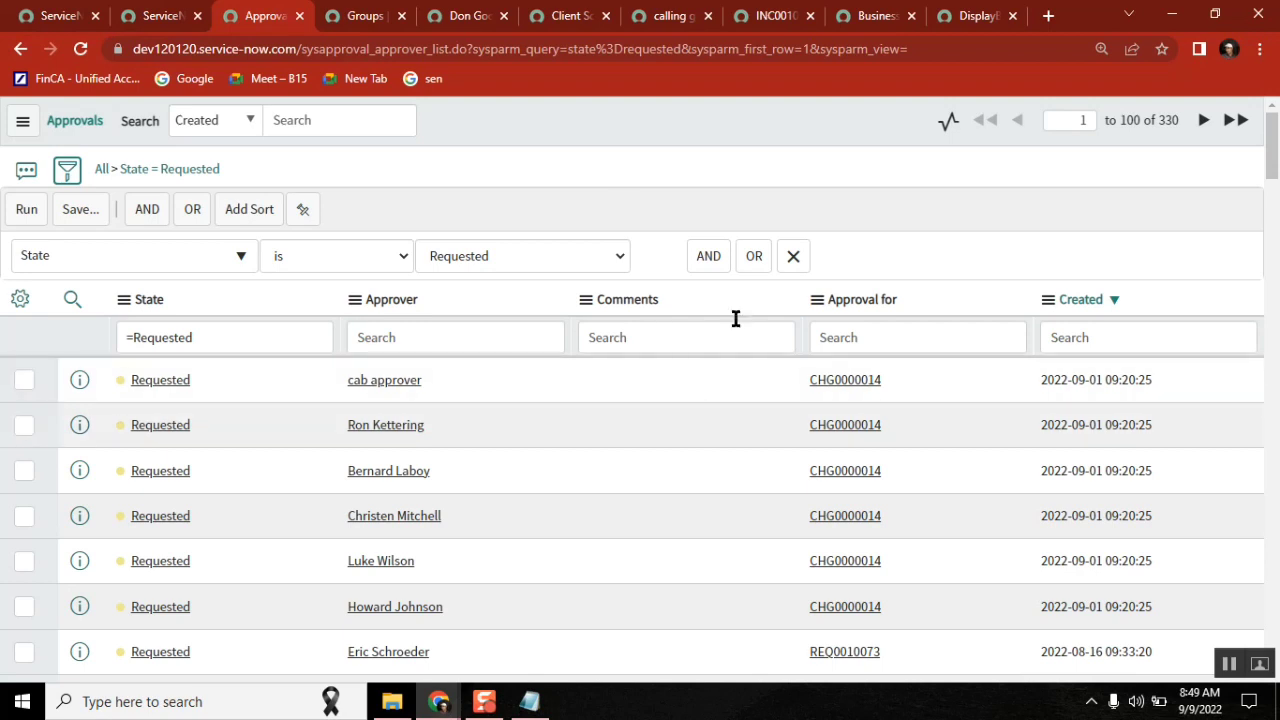
# - Add an AND condition based on the Approver's user fields
pyautogui.click(708, 256)
pyautogui.click(148, 331)
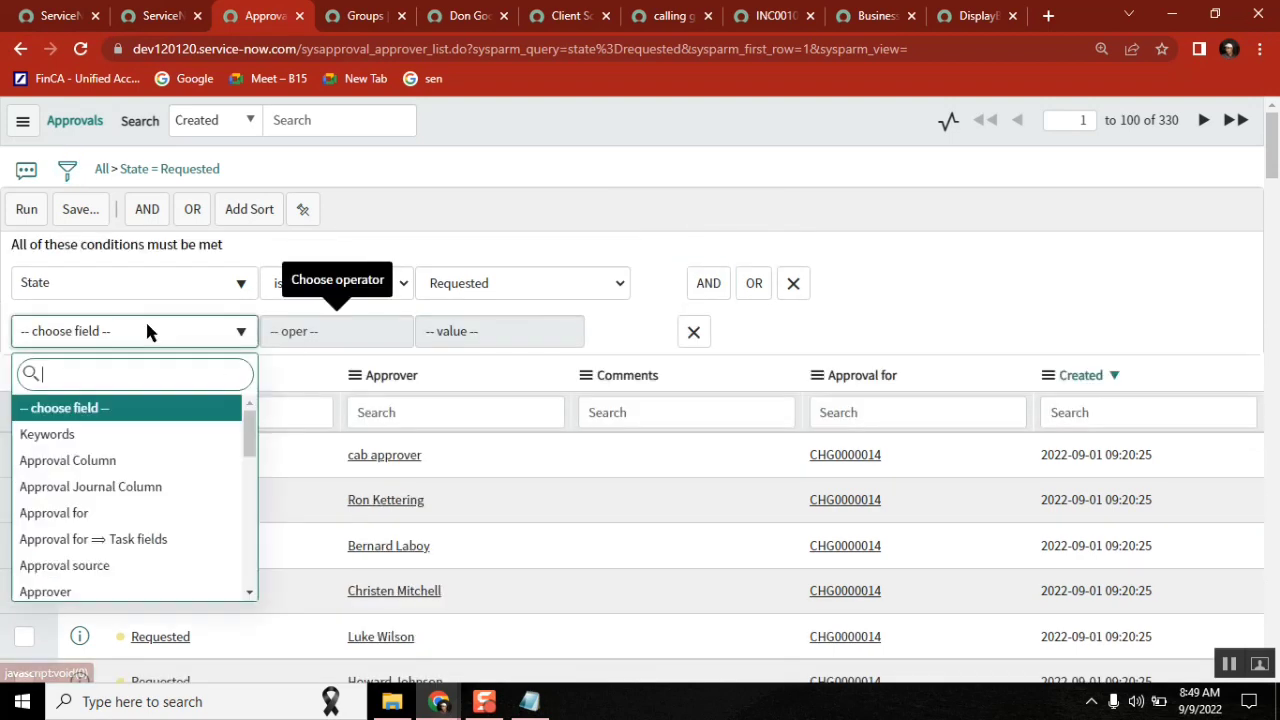
pyautogui.click(148, 331)
pyautogui.write('appr')
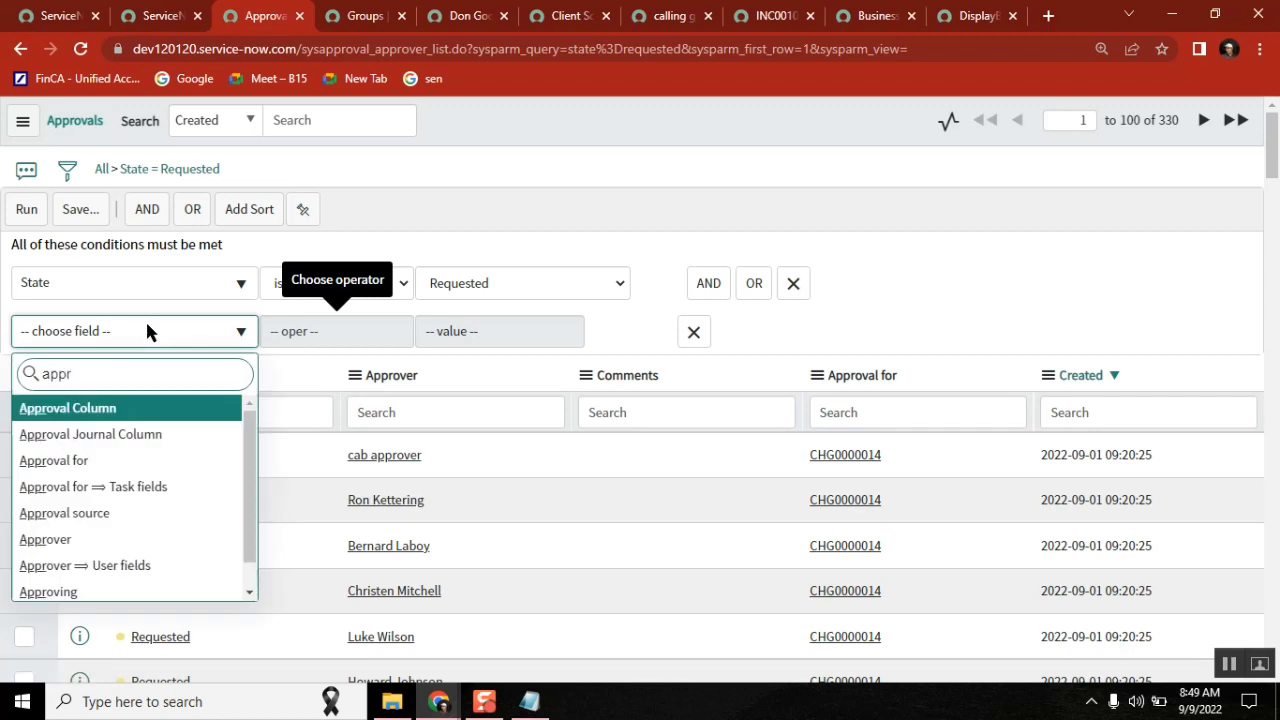
pyautogui.click(103, 561)
pyautogui.click(450, 331)
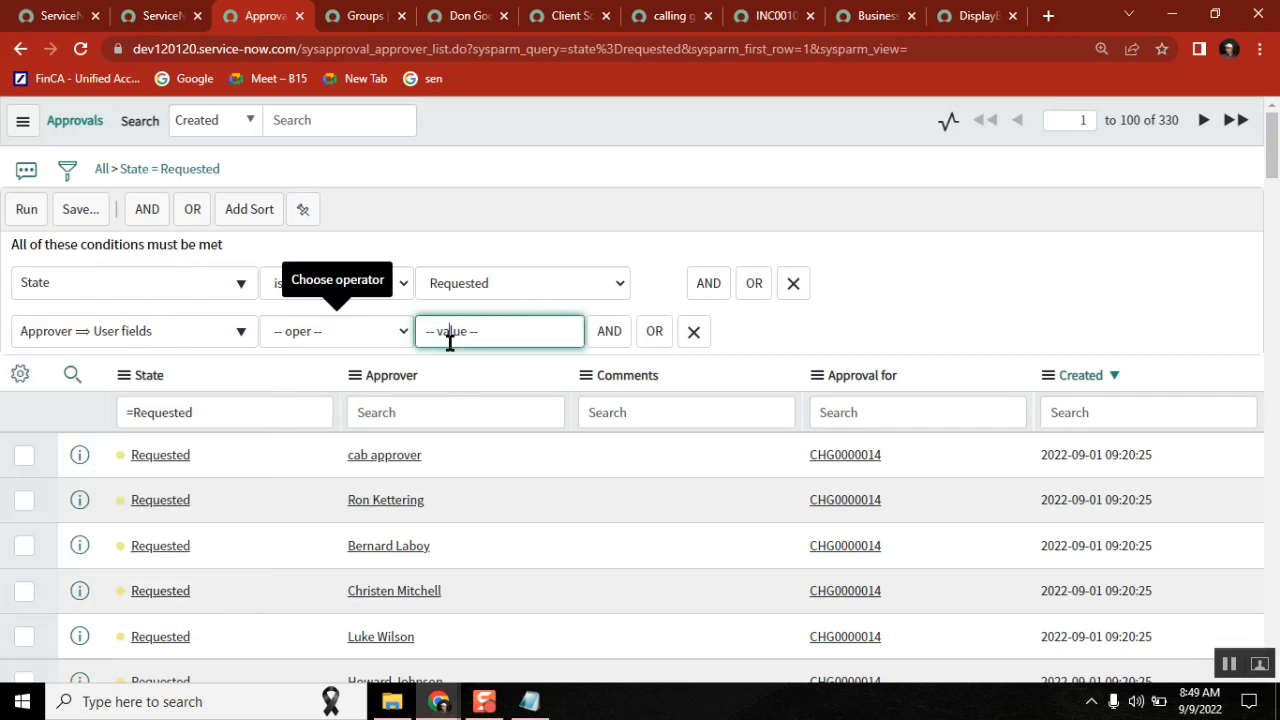
pyautogui.click(333, 331)
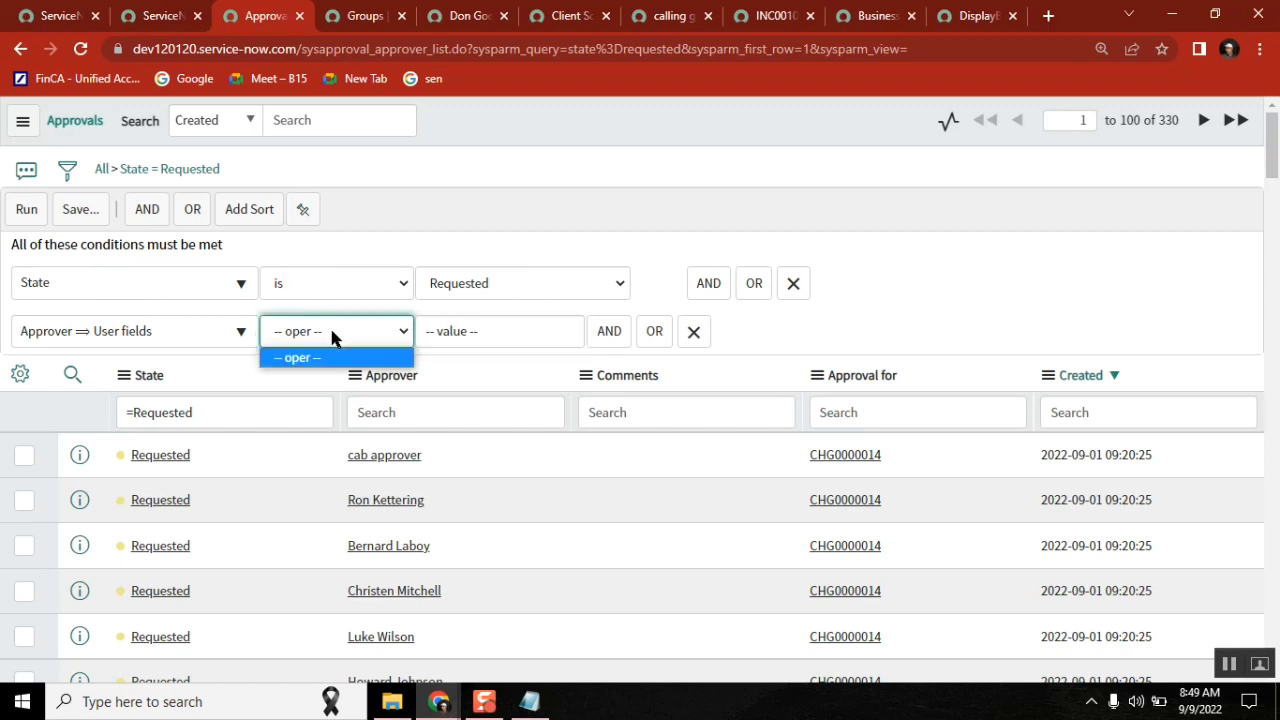
pyautogui.click(446, 225)
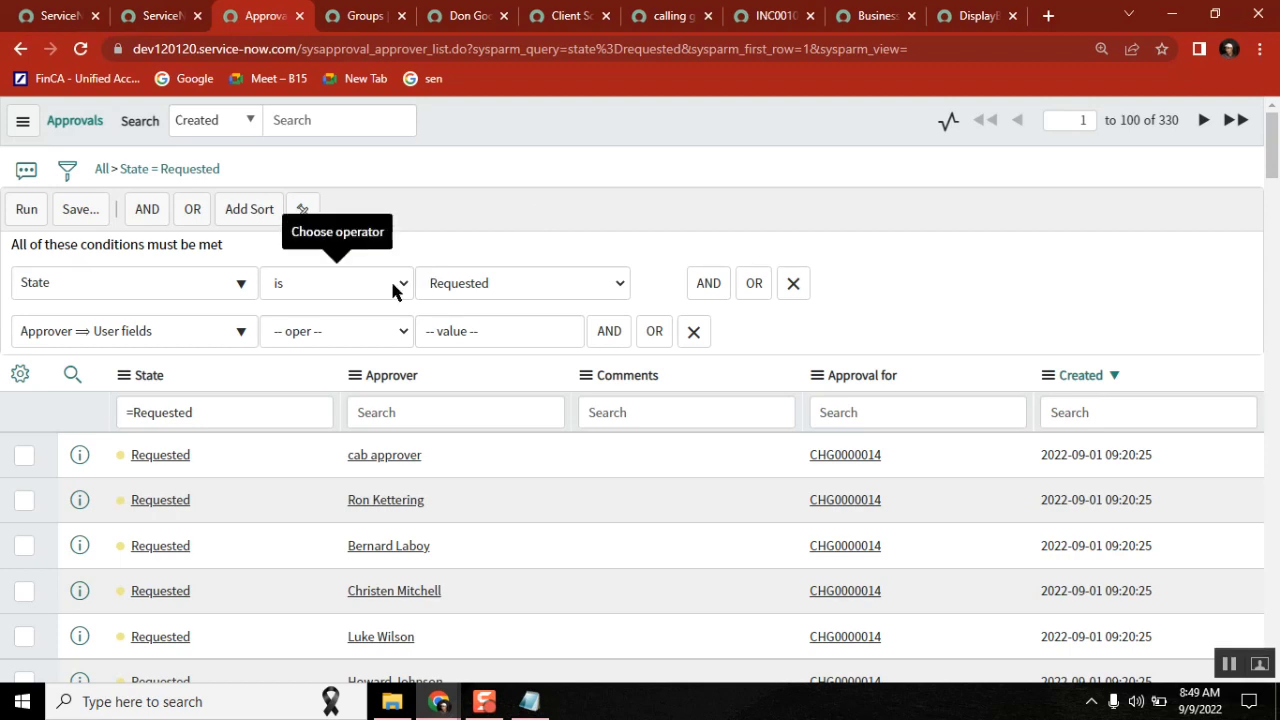
# - Set Approver > Active is false and run, leaving Don Goodliffe's CHG0000001 approval
pyautogui.click(383, 330)
pyautogui.click(480, 330)
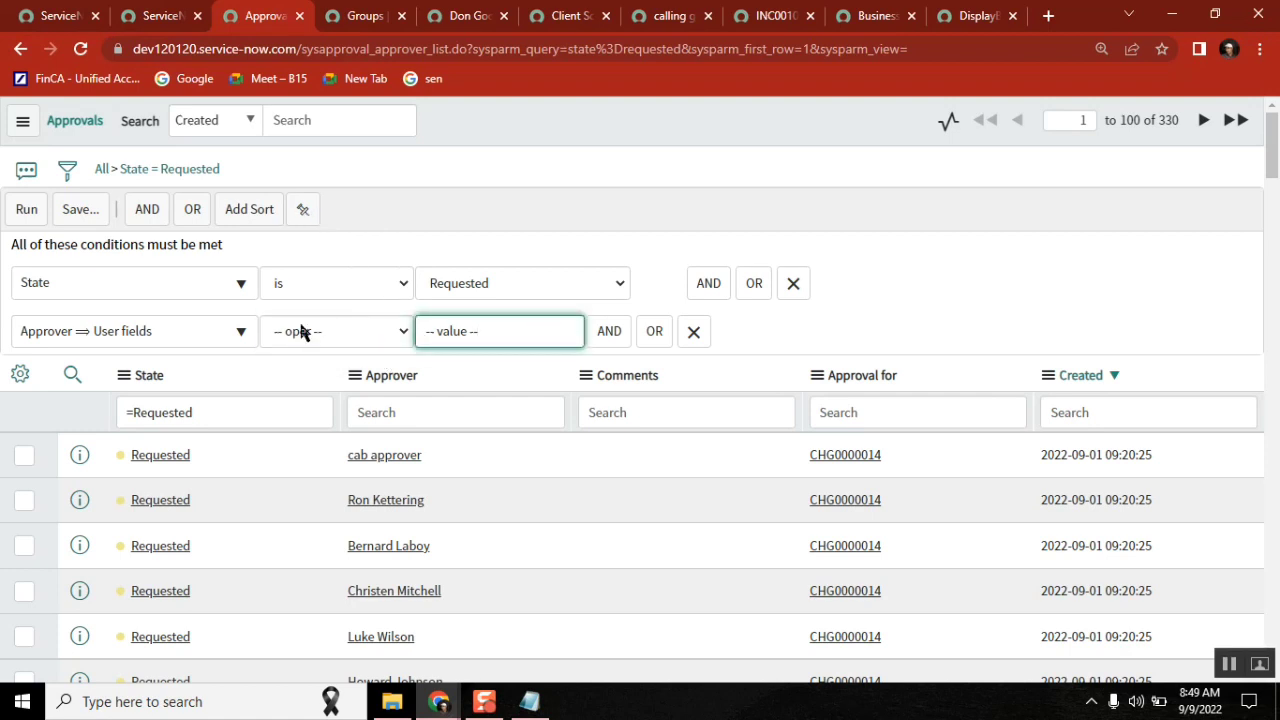
pyautogui.click(181, 320)
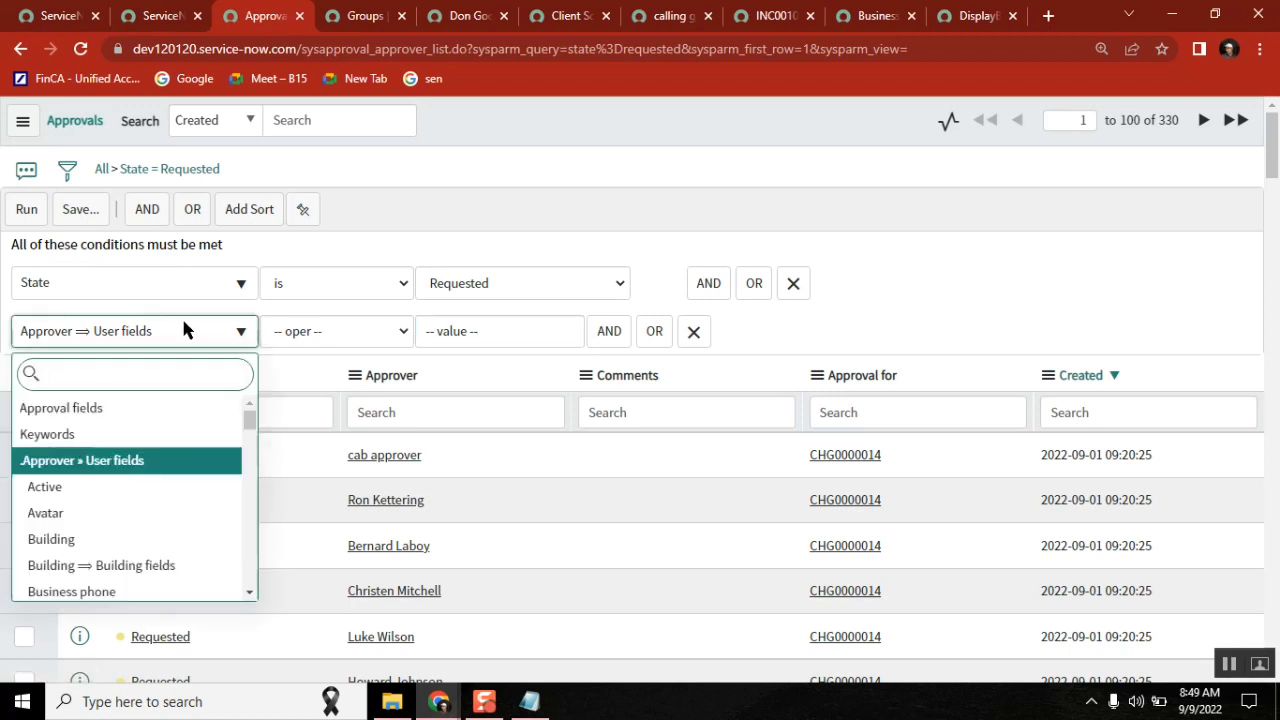
pyautogui.click(170, 490)
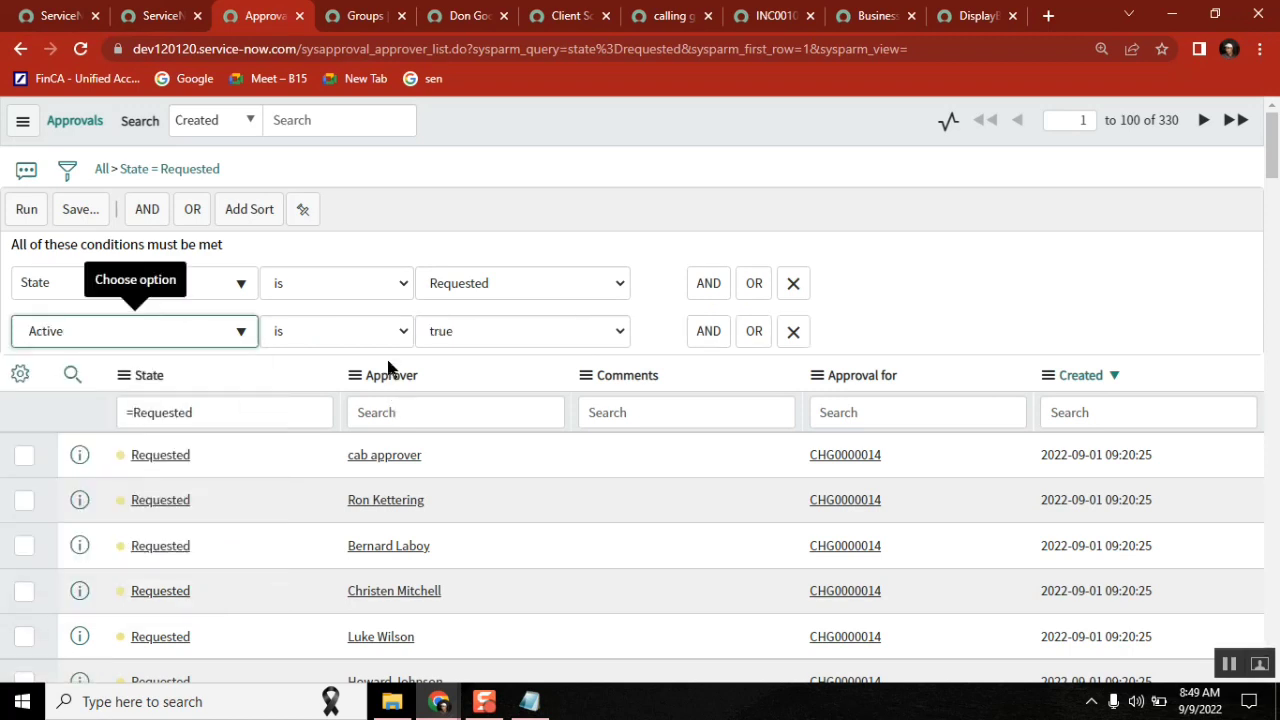
pyautogui.click(520, 331)
pyautogui.click(445, 356)
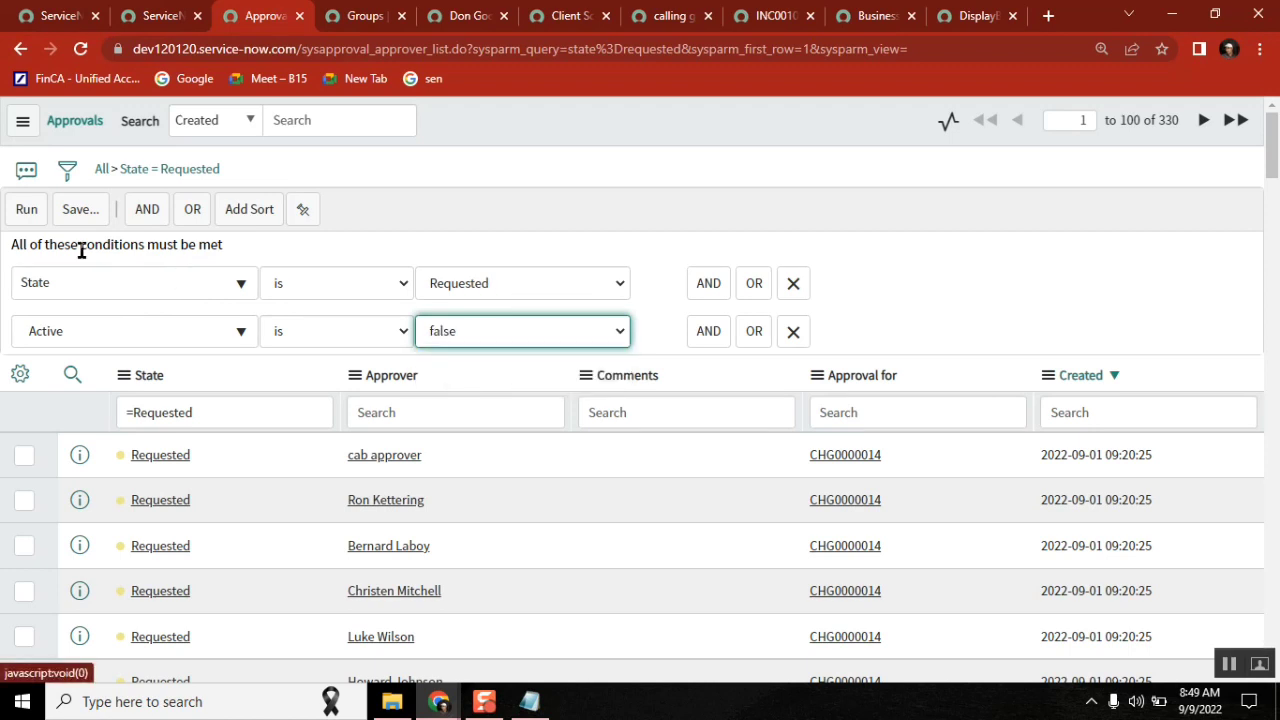
pyautogui.click(26, 209)
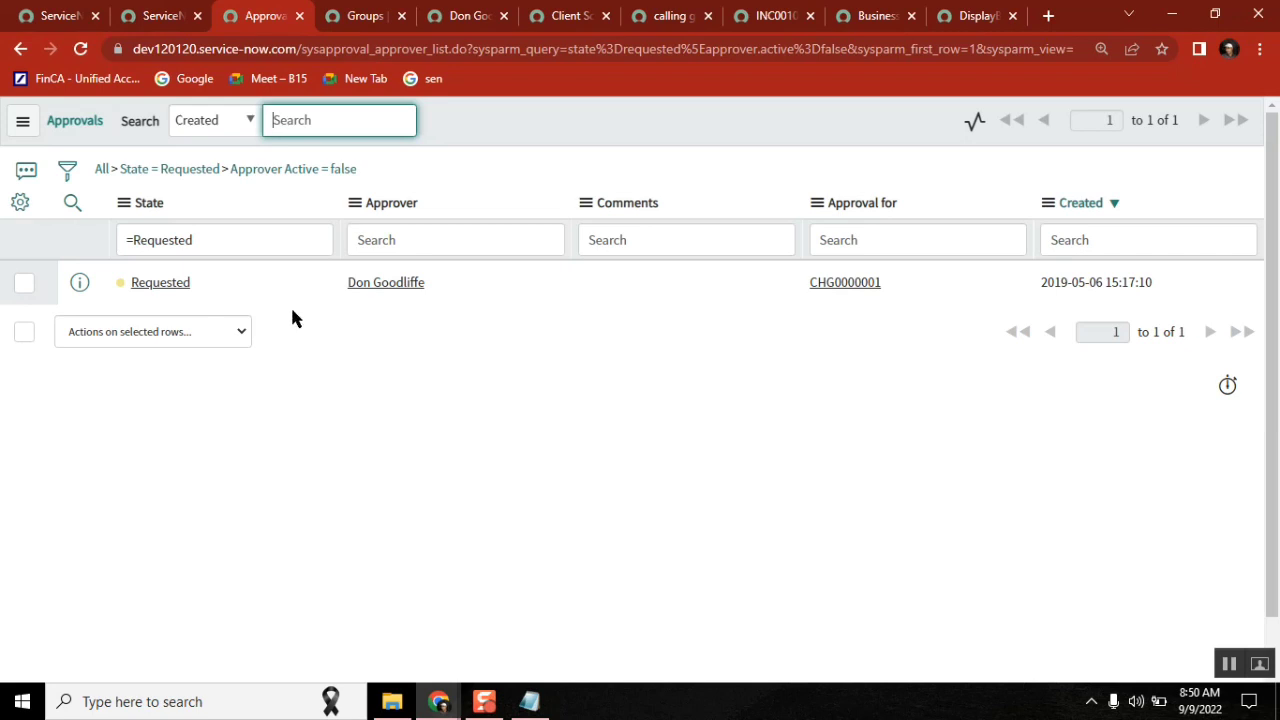
# - Shorten the Notepad window and review the Scheduled Jobs notes, then go back to Groups
pyautogui.click(530, 701)
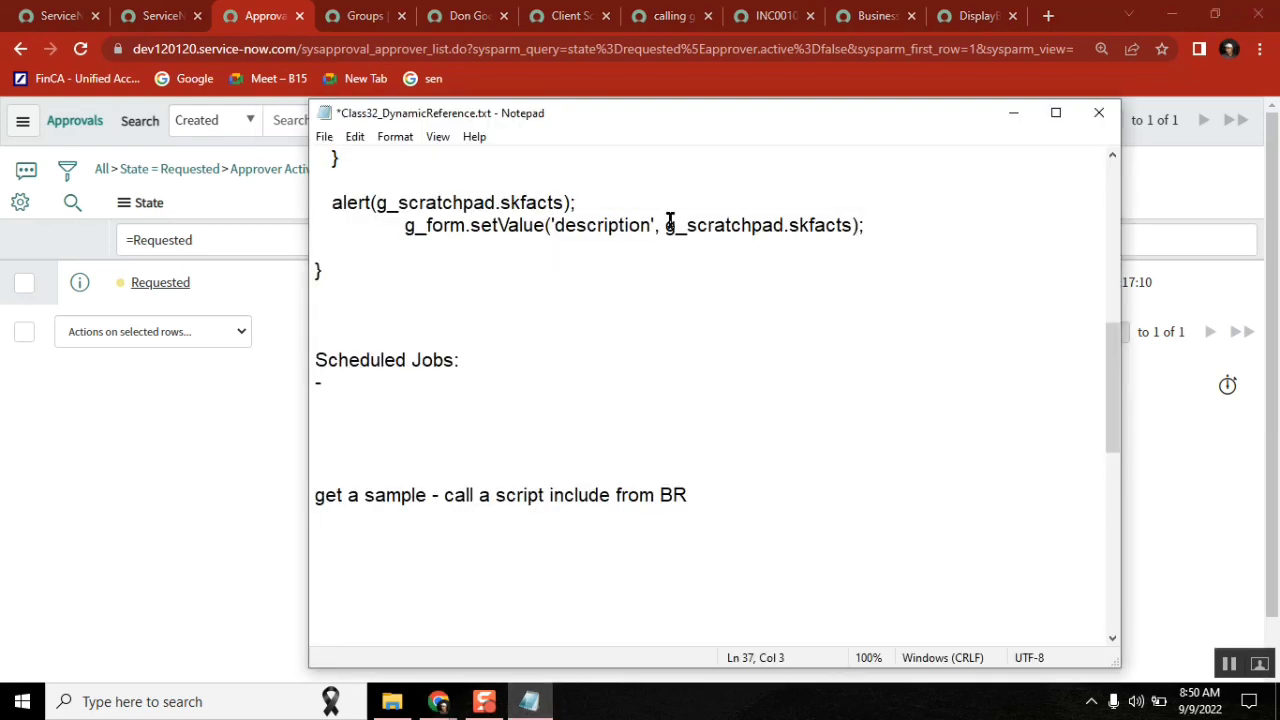
pyautogui.moveTo(740, 103)
pyautogui.mouseDown()
pyautogui.moveTo(731, 363)
pyautogui.moveTo(731, 335)
pyautogui.mouseUp()
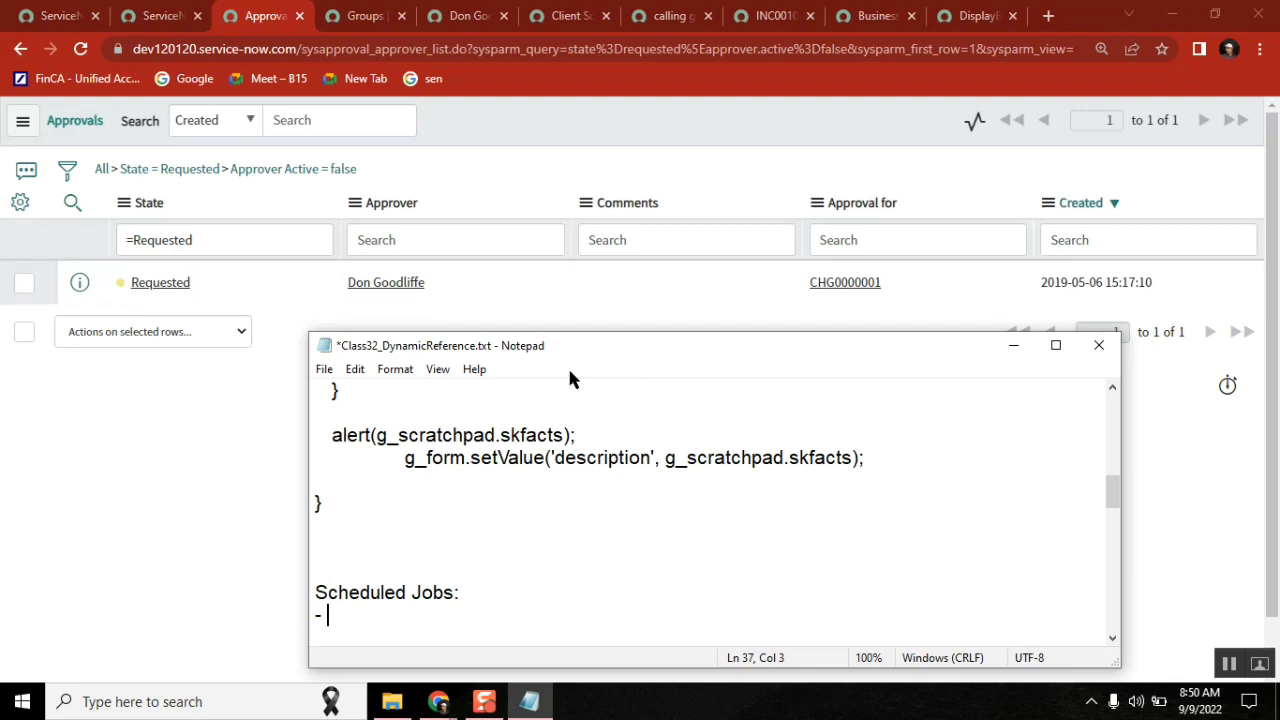
pyautogui.moveTo(1113, 490); pyautogui.dragTo(1113, 497)
pyautogui.click(403, 517)
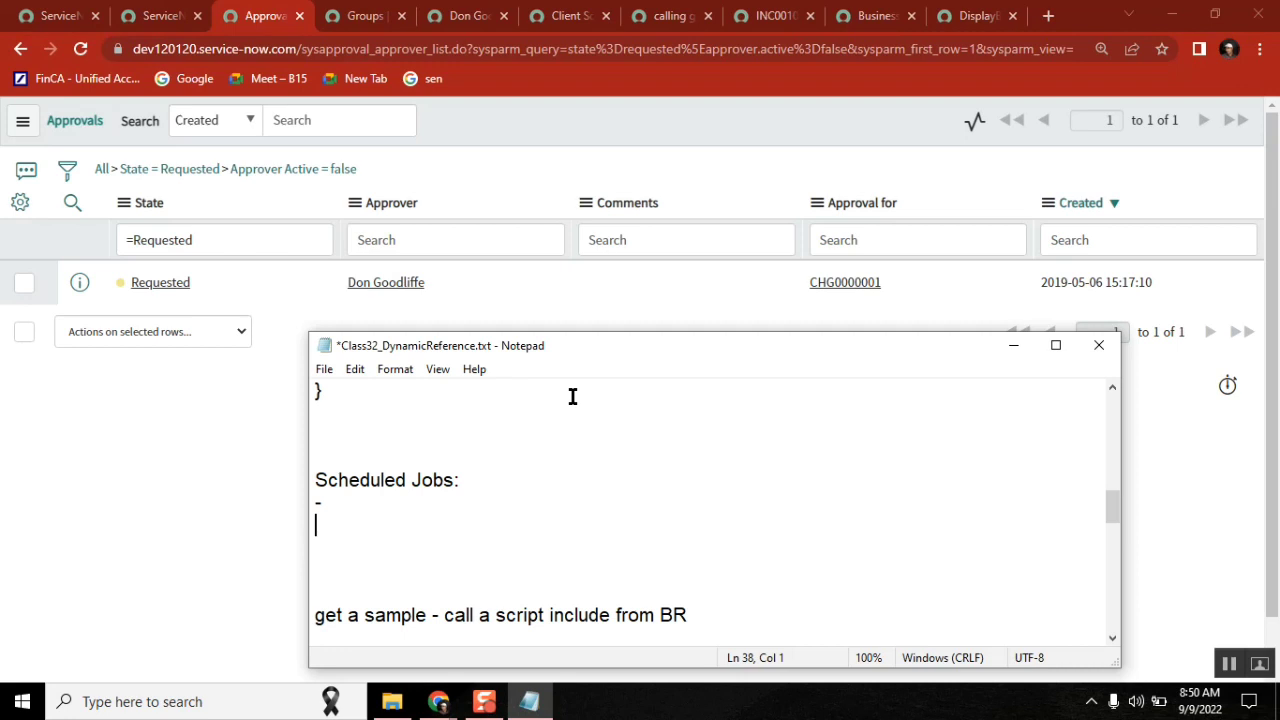
pyautogui.click(378, 506)
pyautogui.click(362, 15)
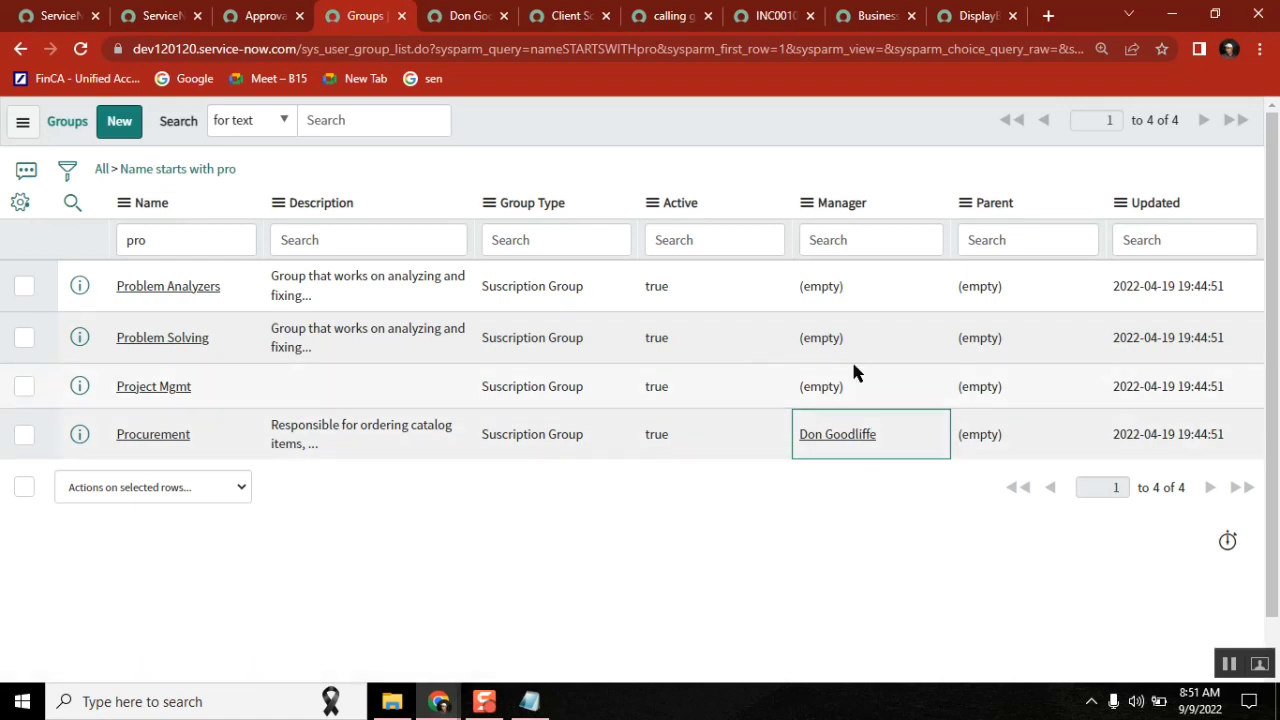
pyautogui.click(450, 16)
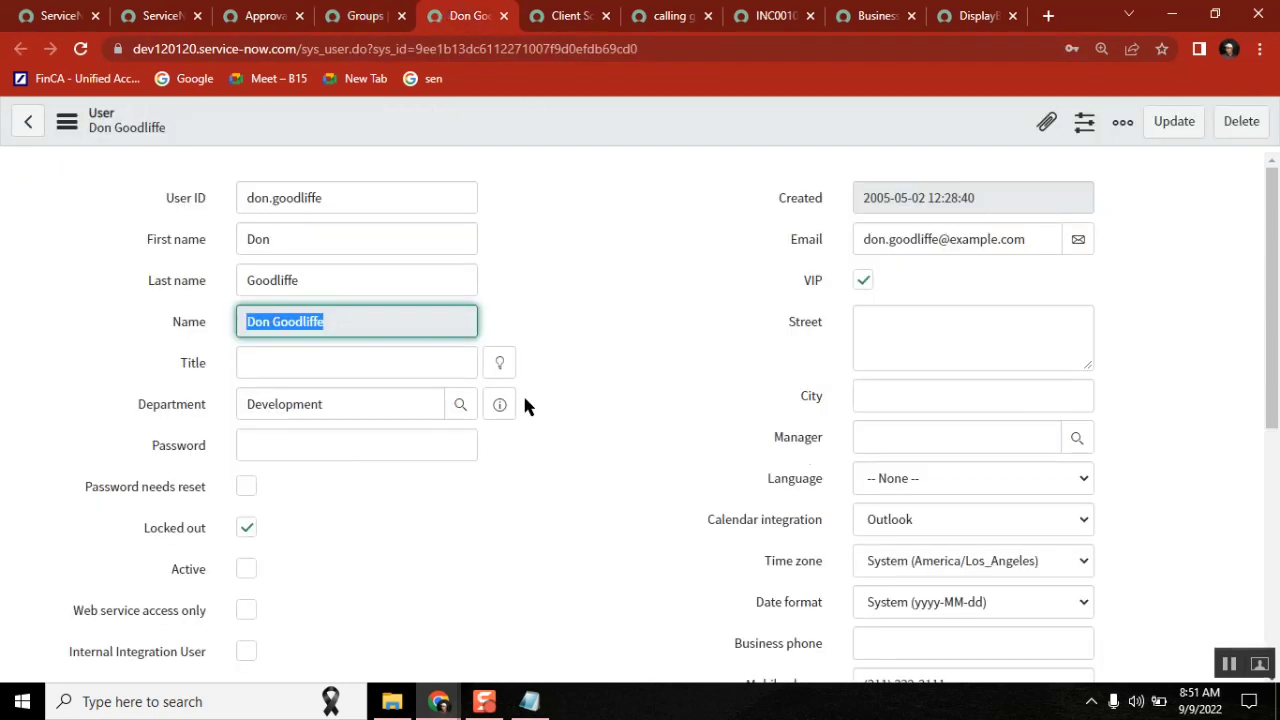
pyautogui.moveTo(1274, 245); pyautogui.dragTo(1262, 198)
pyautogui.click(1077, 438)
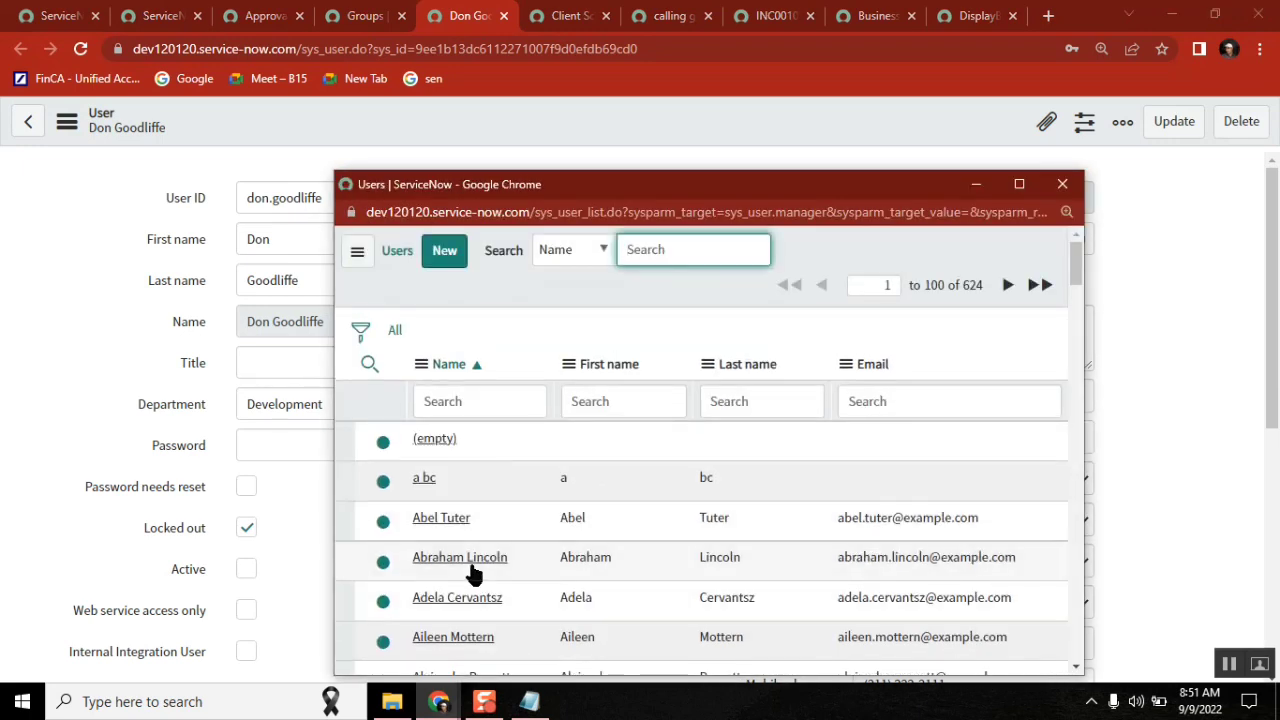
pyautogui.click(459, 561)
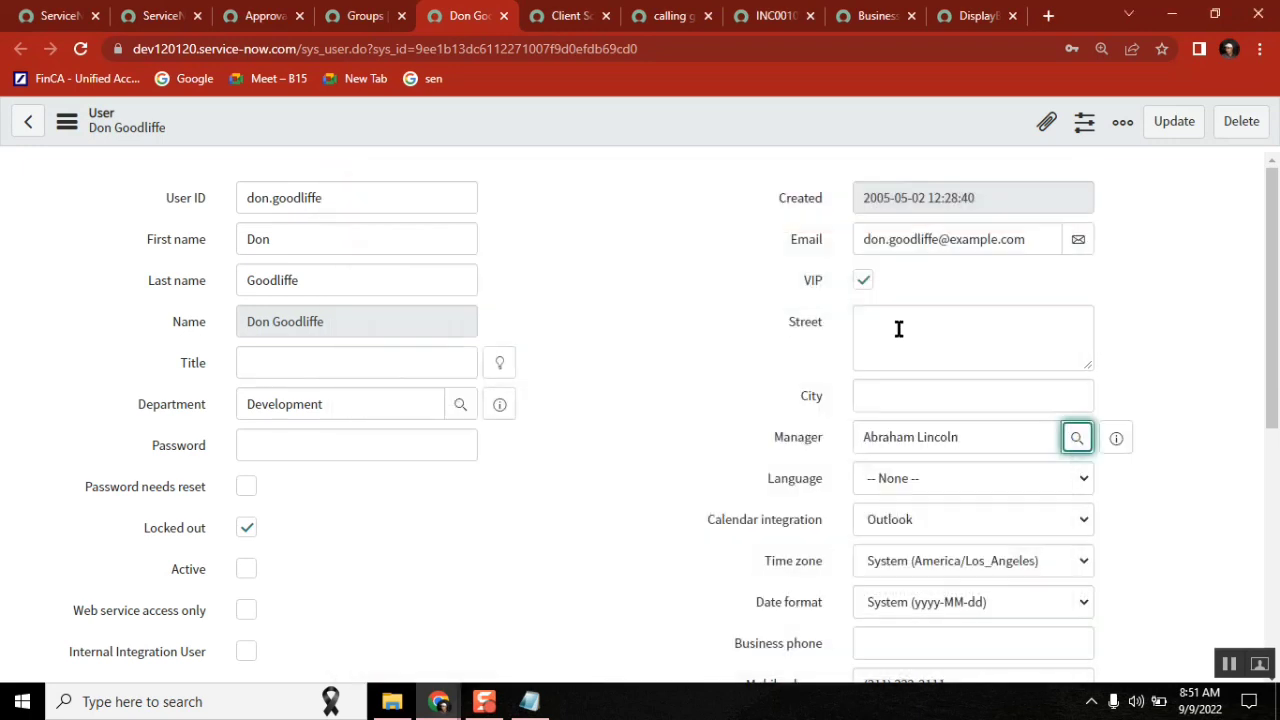
pyautogui.rightClick(848, 114)
pyautogui.click(905, 134)
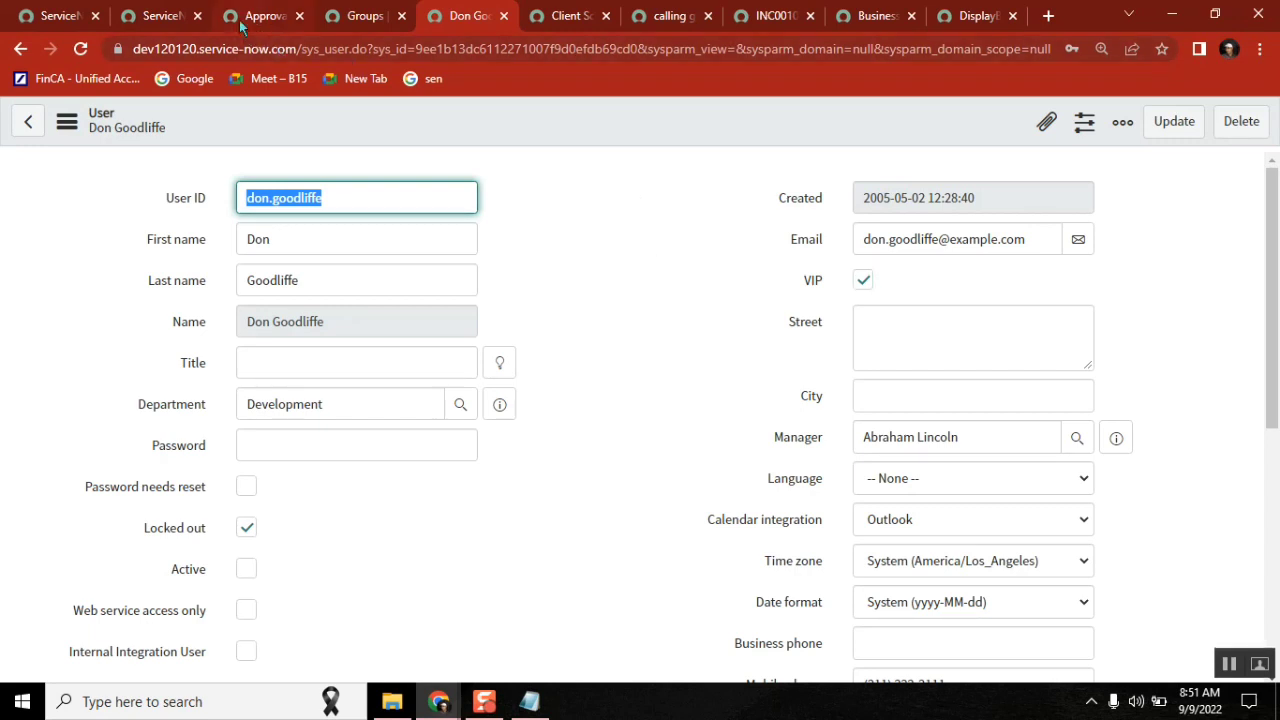
pyautogui.click(873, 440)
pyautogui.click(262, 18)
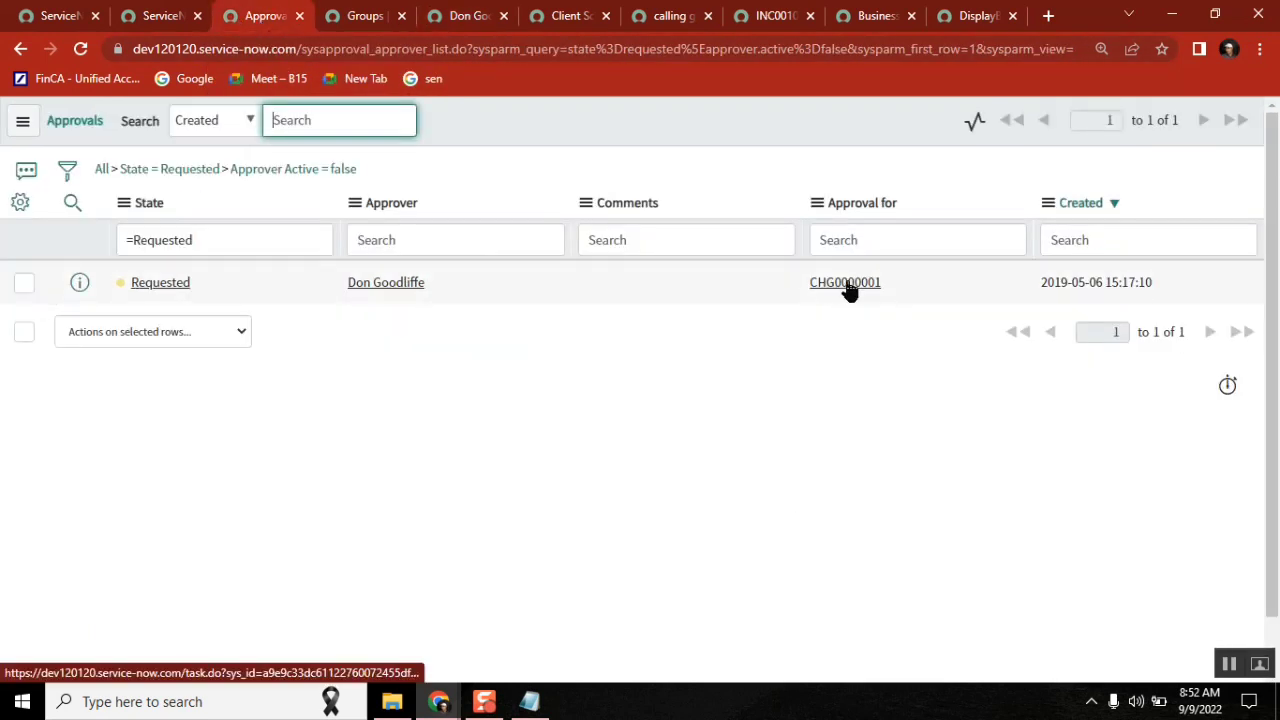
# - Go back to the pro-filtered Groups list, glancing at the Notepad class notes on the way
pyautogui.click(361, 16)
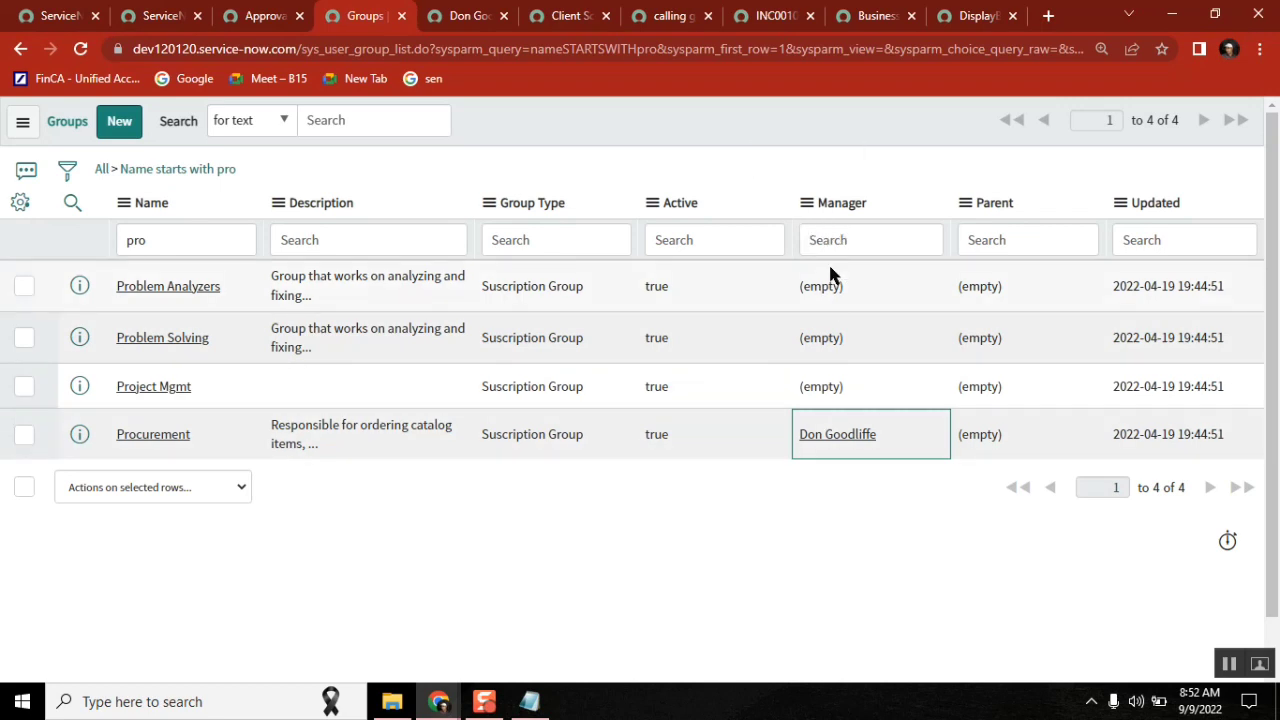
pyautogui.click(529, 701)
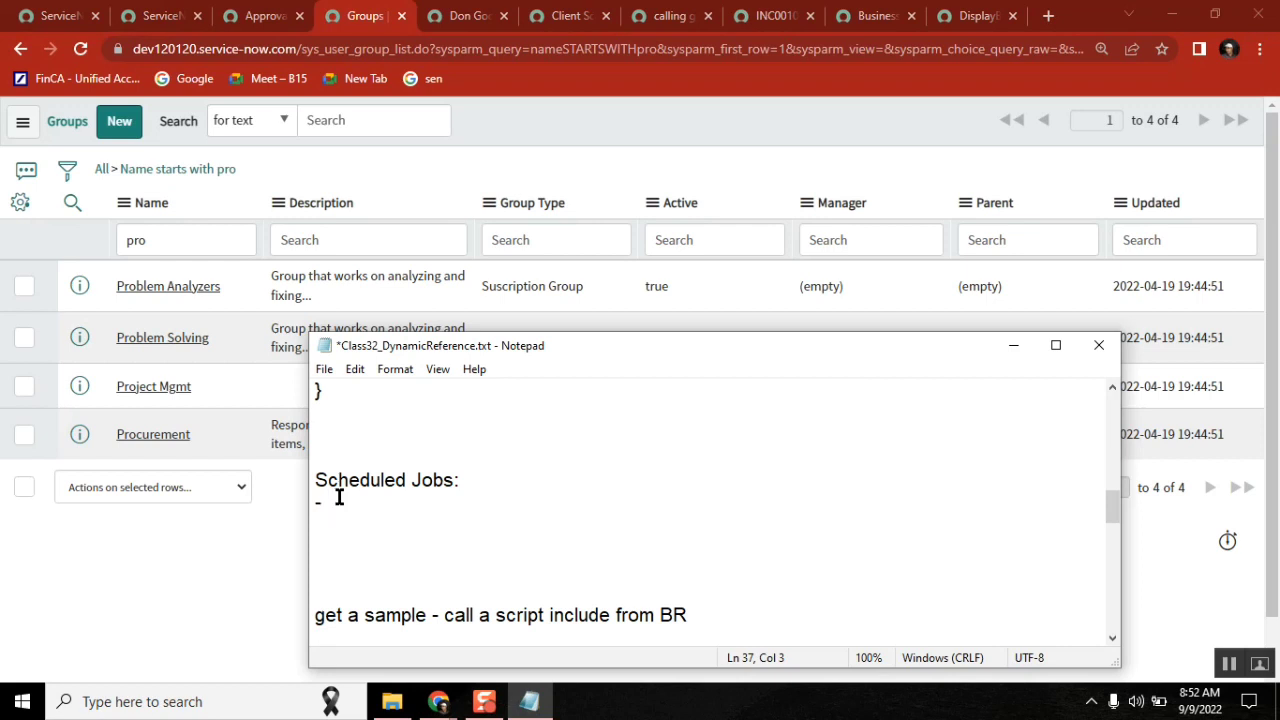
pyautogui.click(725, 115)
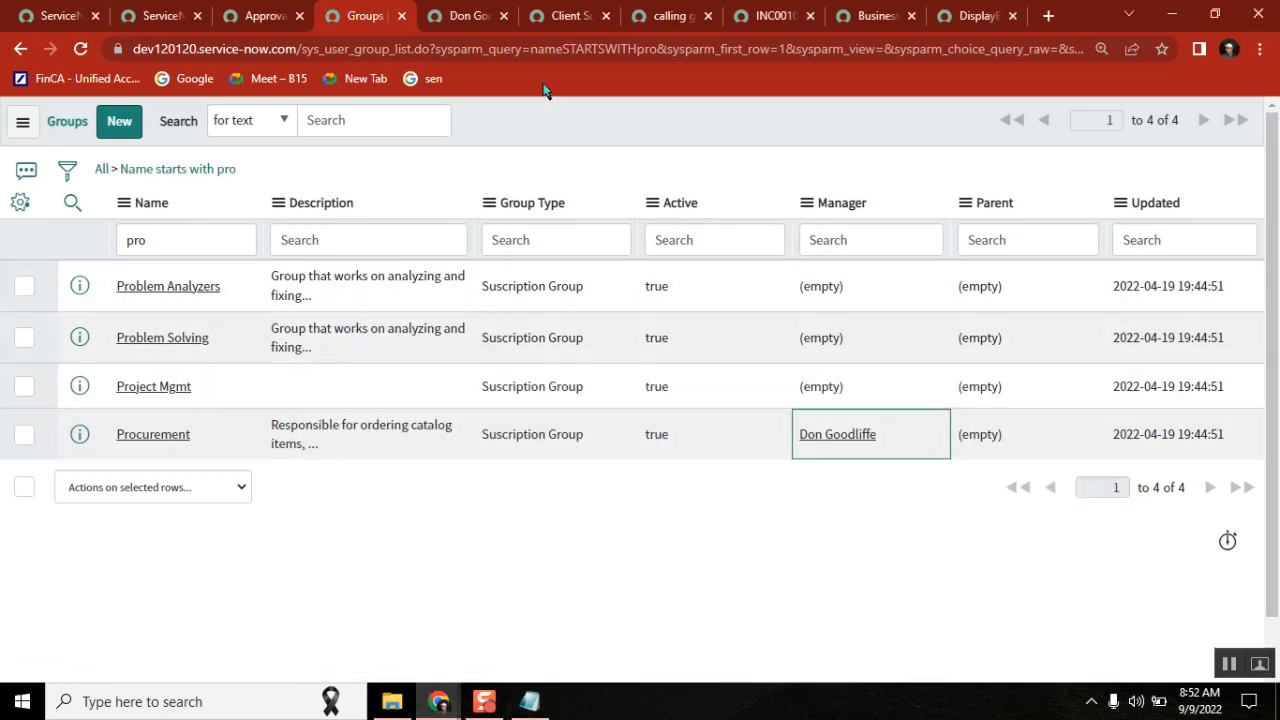
pyautogui.click(455, 16)
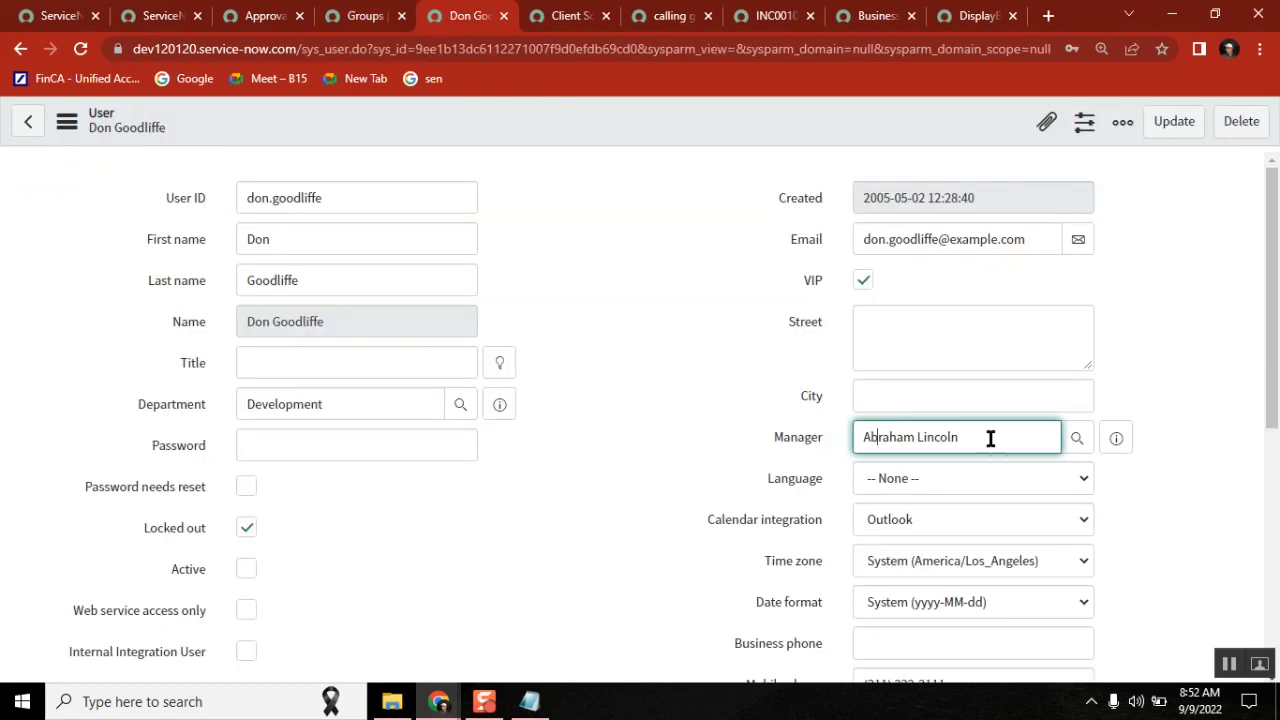
pyautogui.moveTo(990, 437); pyautogui.dragTo(828, 436)
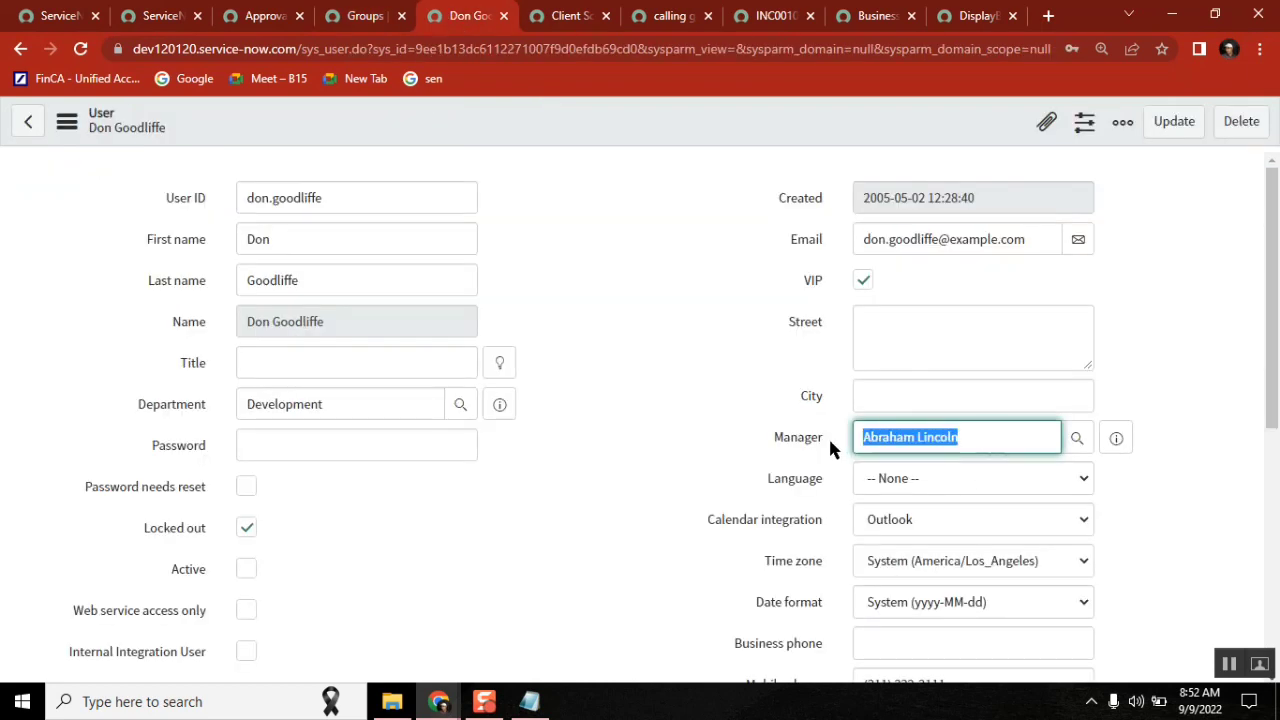
pyautogui.doubleClick(296, 321)
pyautogui.click(364, 16)
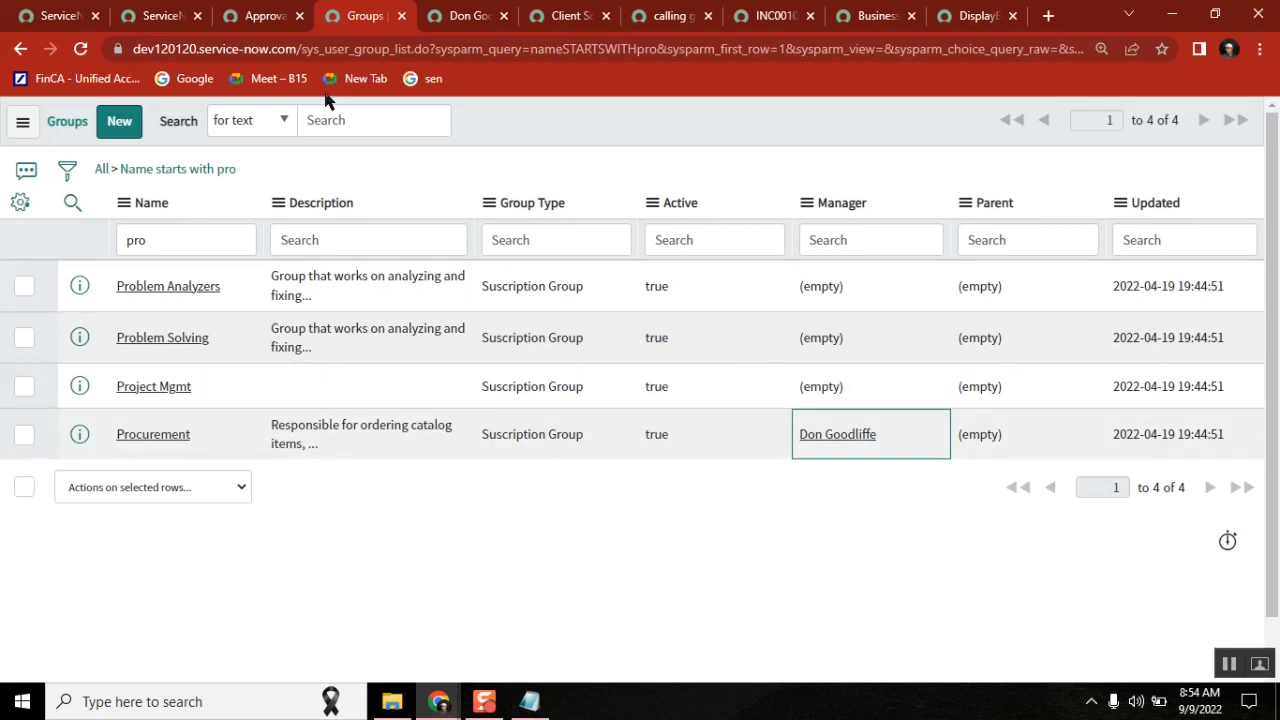
# - Select and then deselect the page address, then bring up the Class32_DynamicReference.txt notes
pyautogui.click(272, 49)
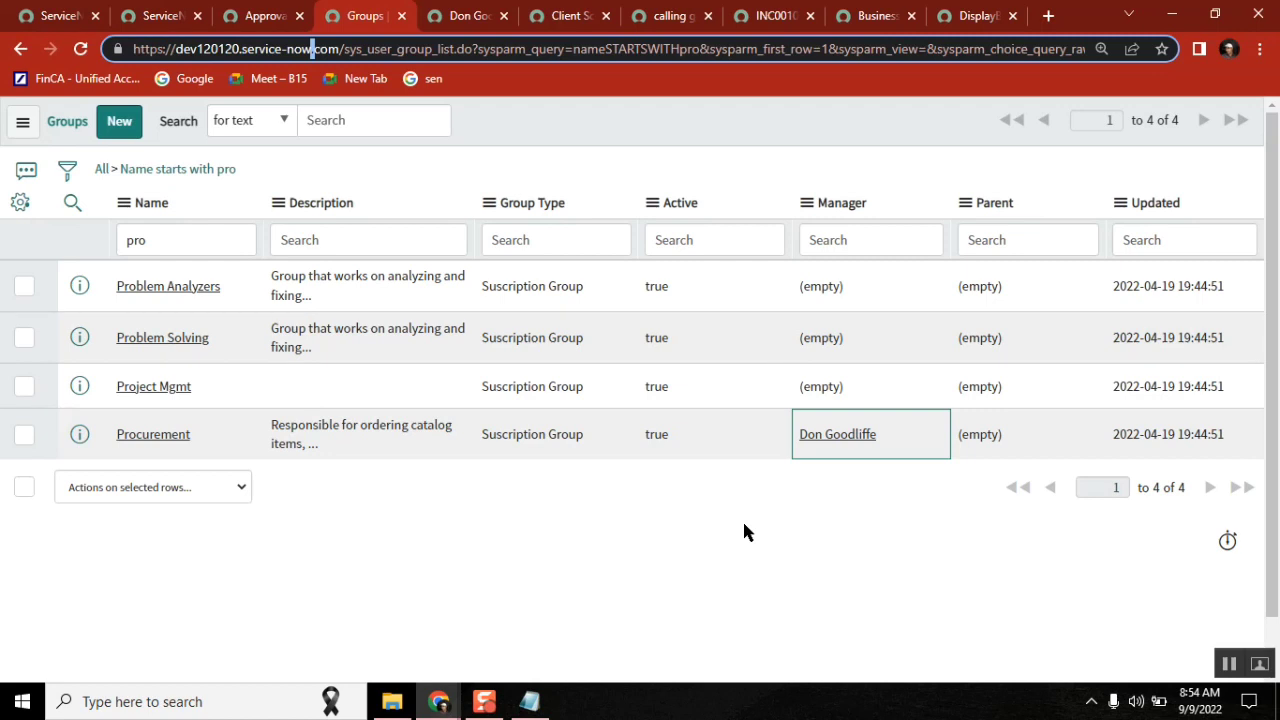
pyautogui.click(697, 548)
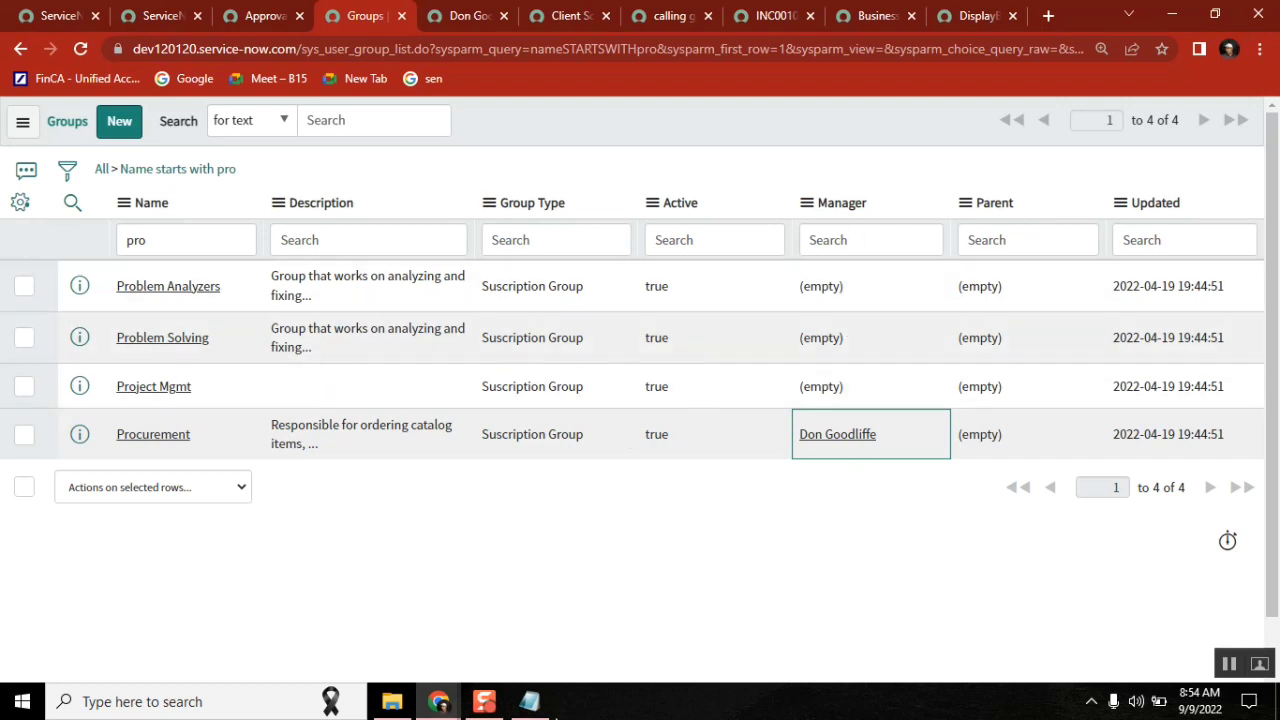
pyautogui.click(530, 701)
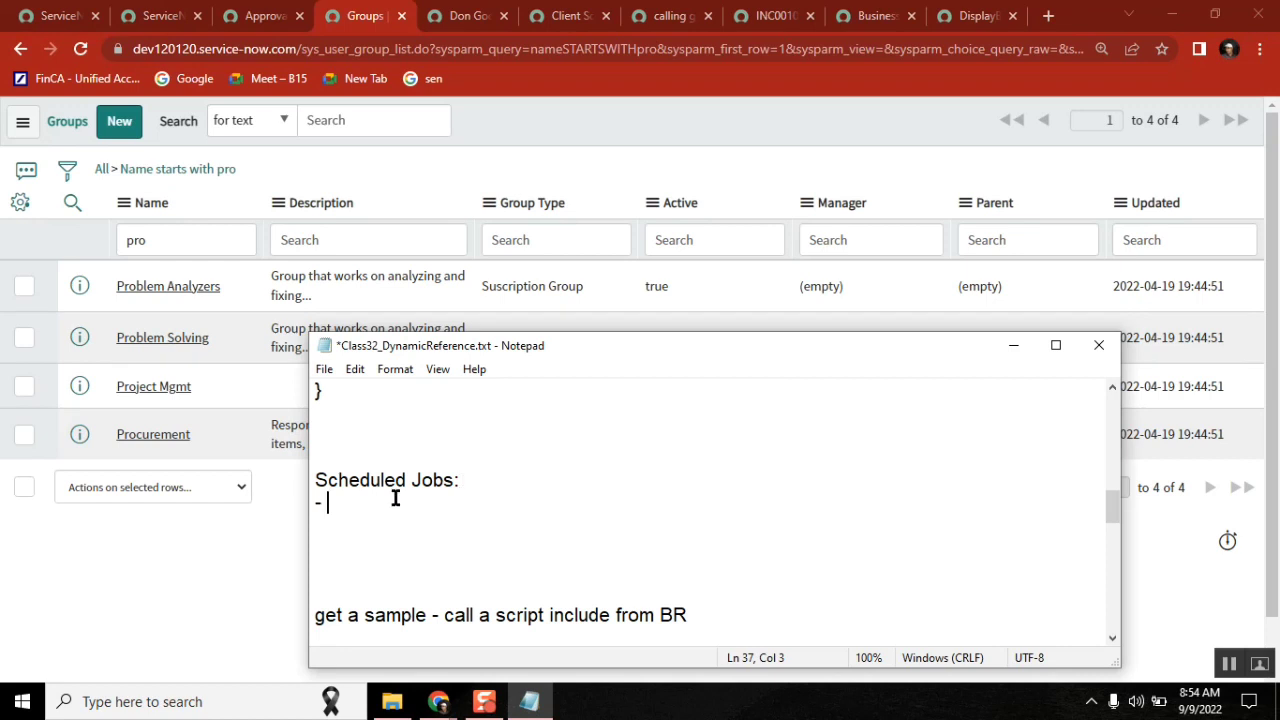
pyautogui.write('run a job')
pyautogui.write(' every w')
pyautogui.write('eek to findout the gorup')
# - Write the weekly group-manager replacement requirement, correcting 'groups' and capitalising Run
pyautogui.press('BackSpace')
pyautogui.press('BackSpace')
pyautogui.press('BackSpace')
pyautogui.press('BackSpace')
pyautogui.write('roups ')
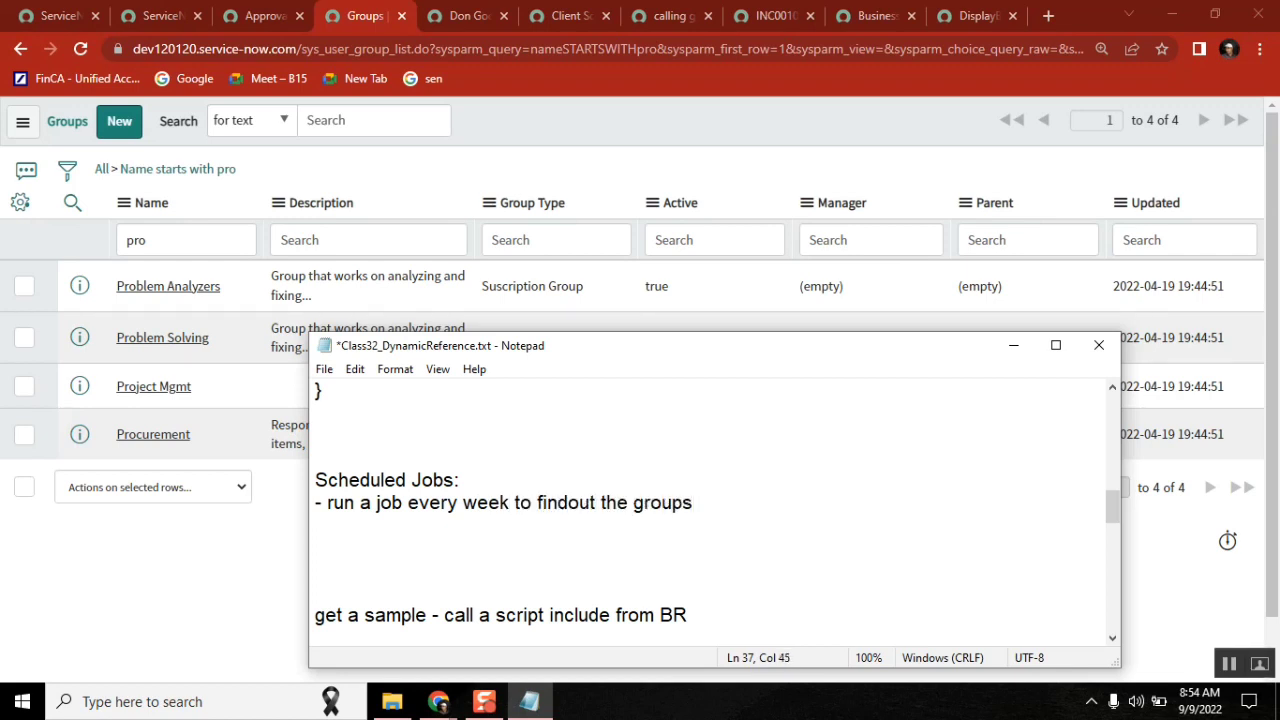
pyautogui.write('->>')
pyautogui.write(' replace the group manager with existing user manager.')
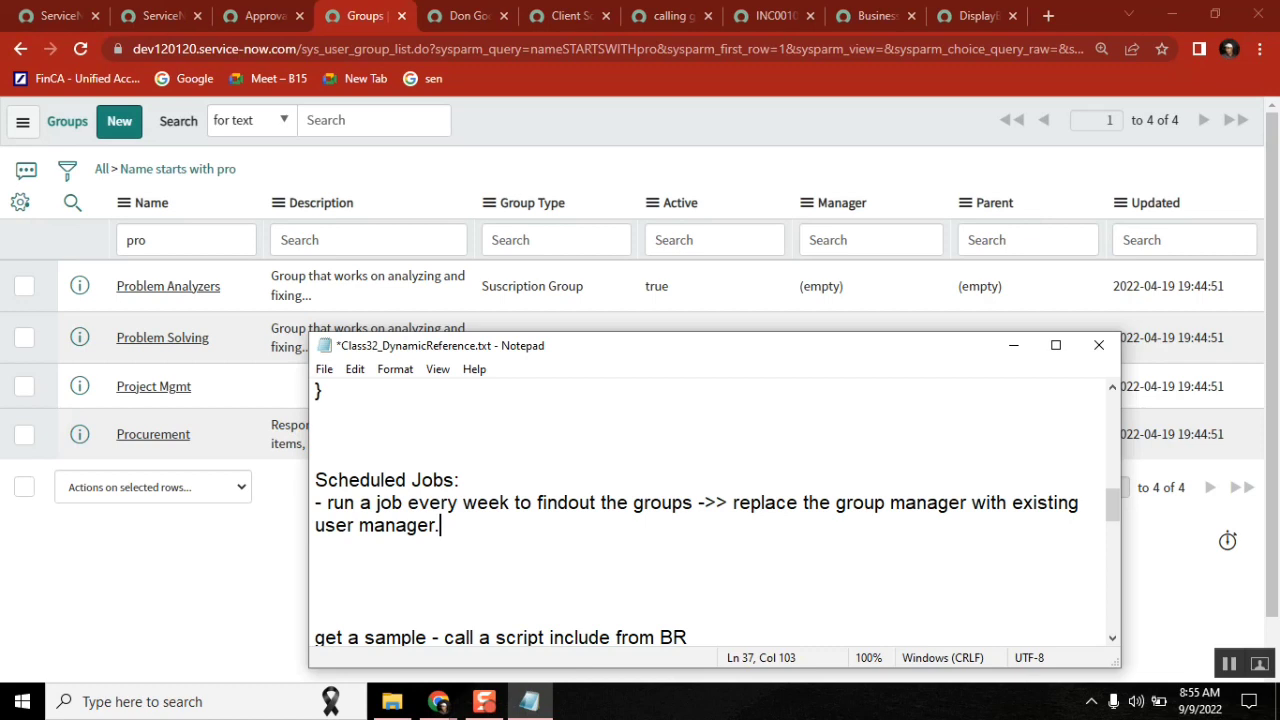
pyautogui.click(337, 503)
pyautogui.press('BackSpace')
pyautogui.write('R')
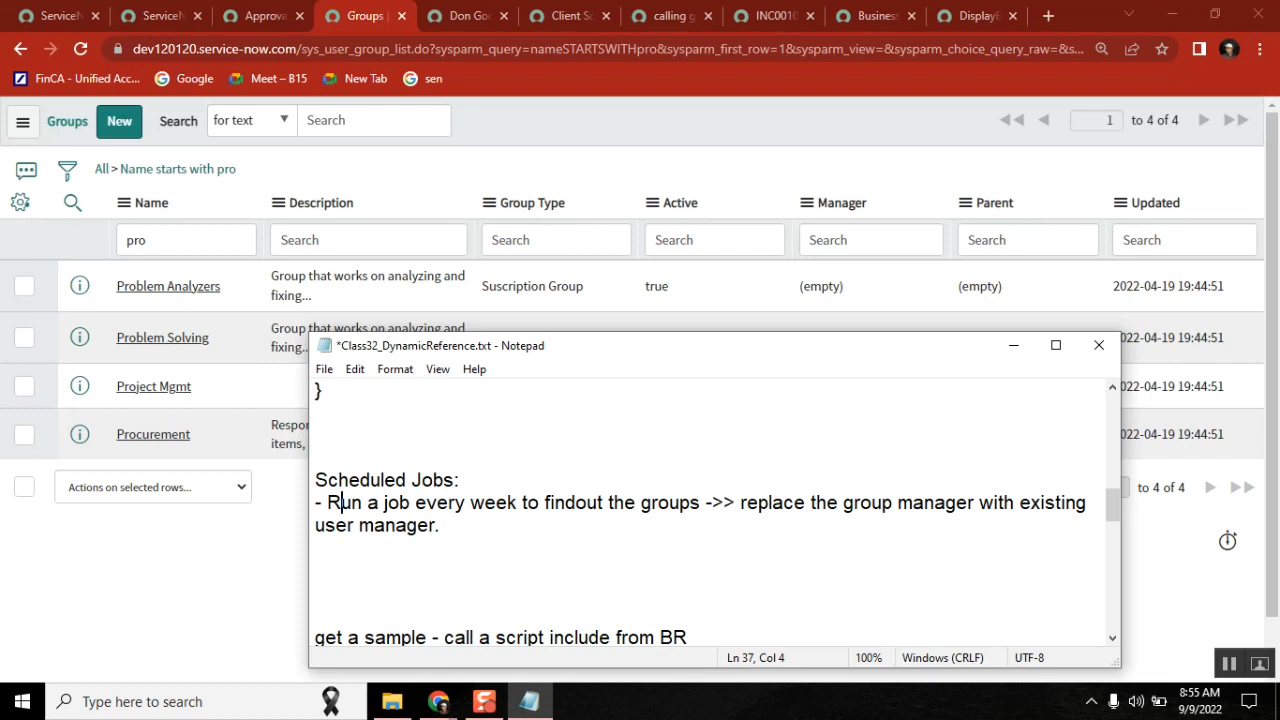
# - Move the Notepad window higher and prefix the requirement line with #Req-
pyautogui.moveTo(690, 345); pyautogui.dragTo(682, 218)
pyautogui.click(489, 395)
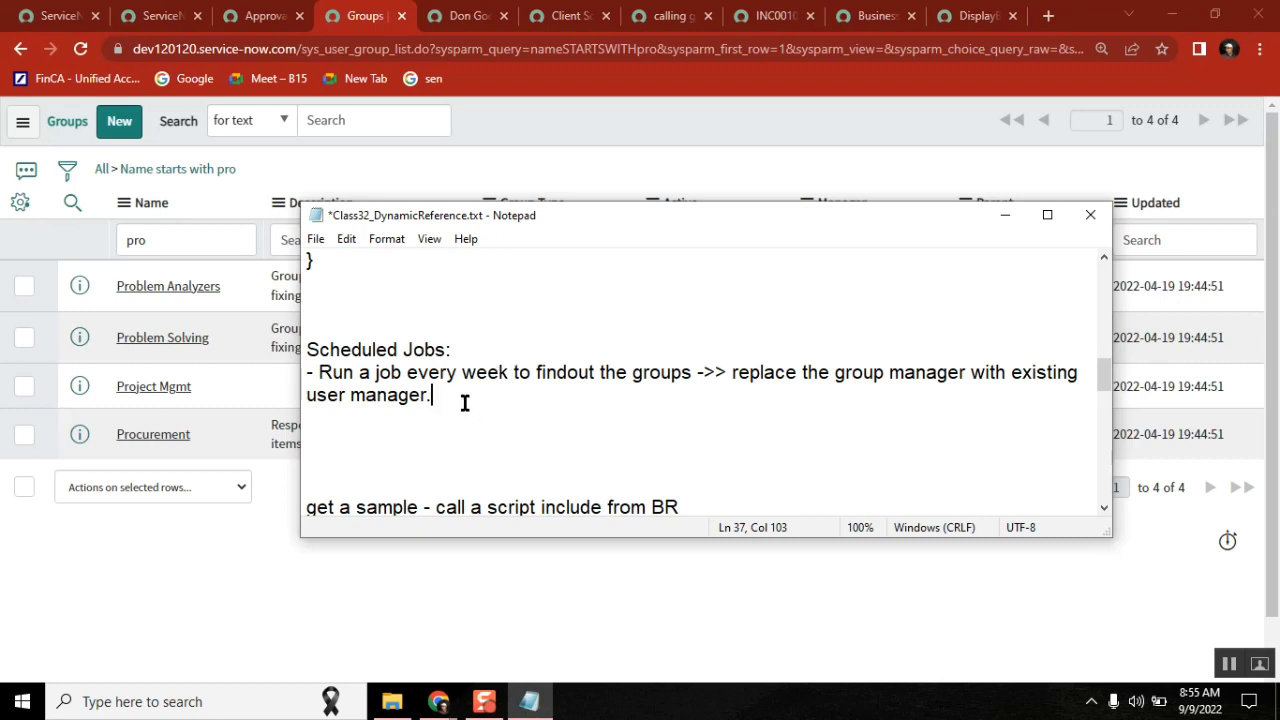
pyautogui.moveTo(433, 395); pyautogui.dragTo(320, 374)
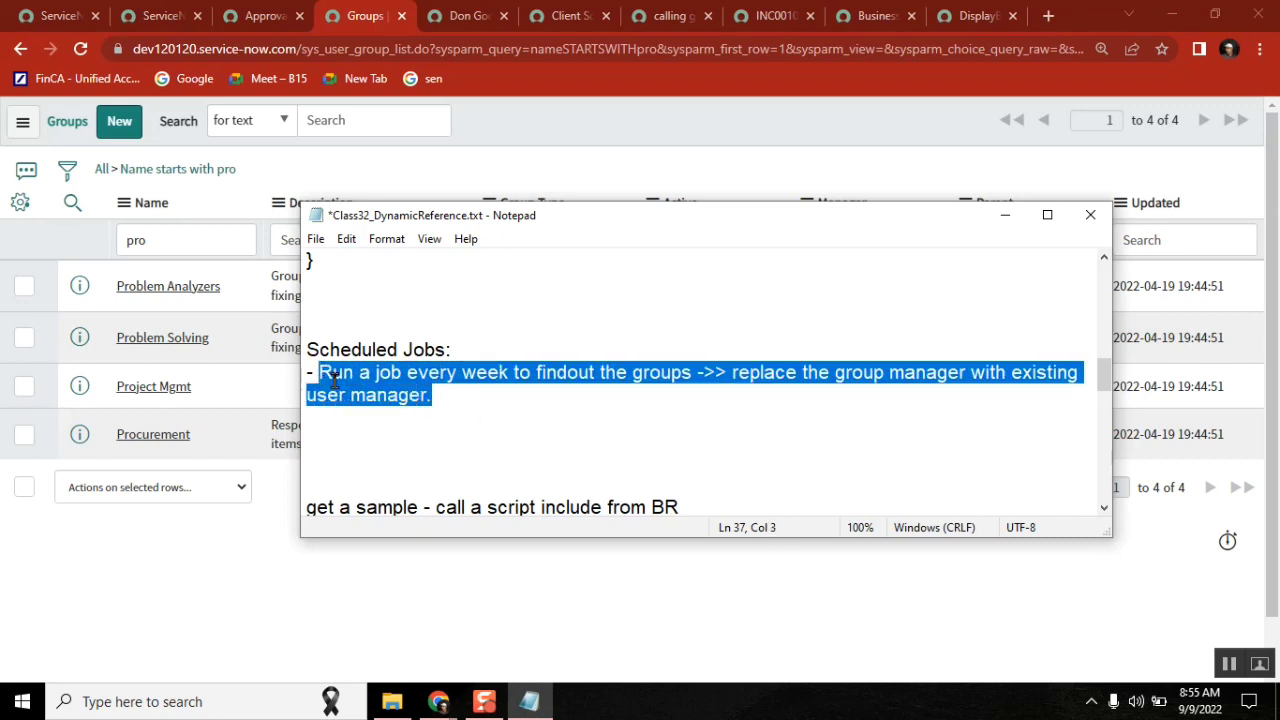
pyautogui.click(307, 374)
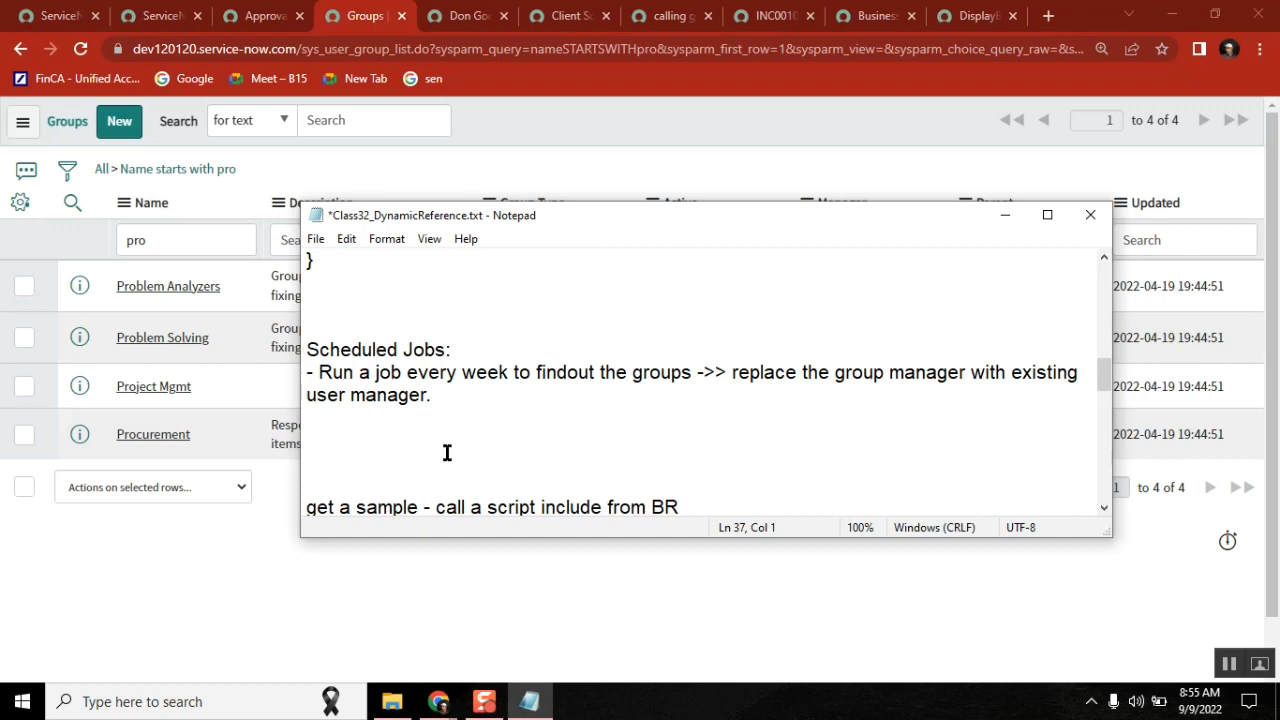
pyautogui.write('Req')
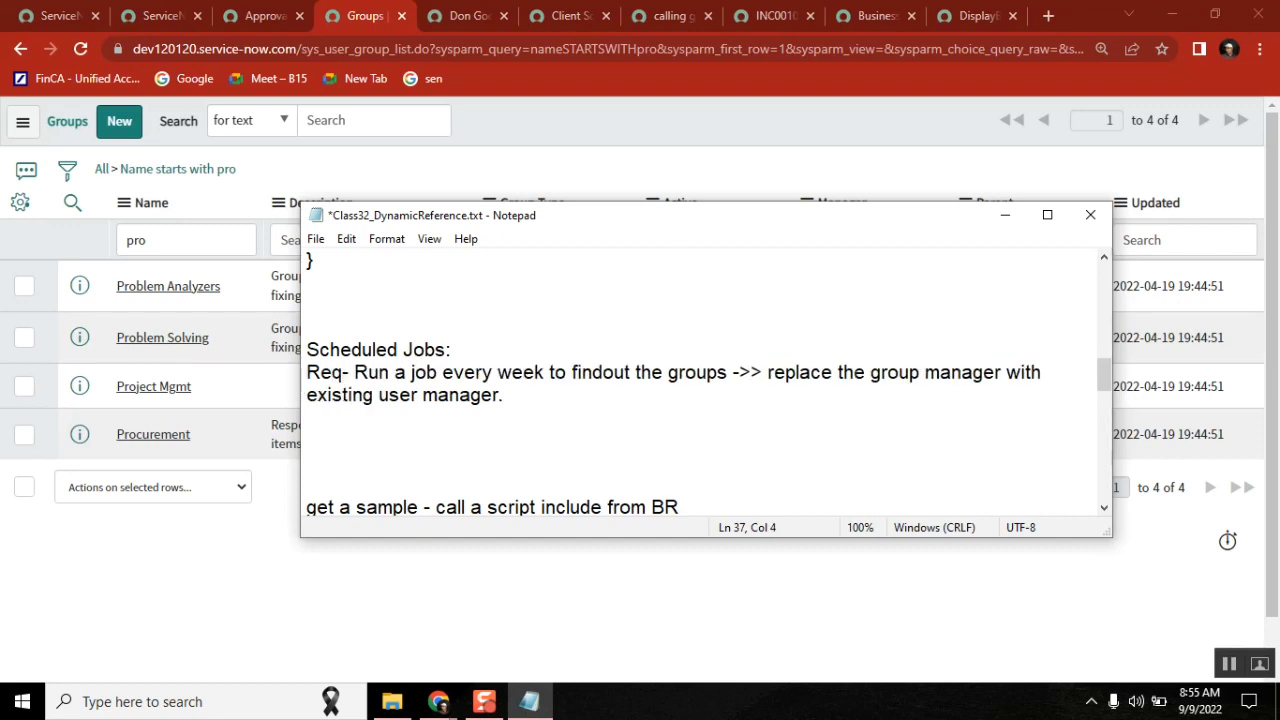
pyautogui.press('Home')
pyautogui.write('#')
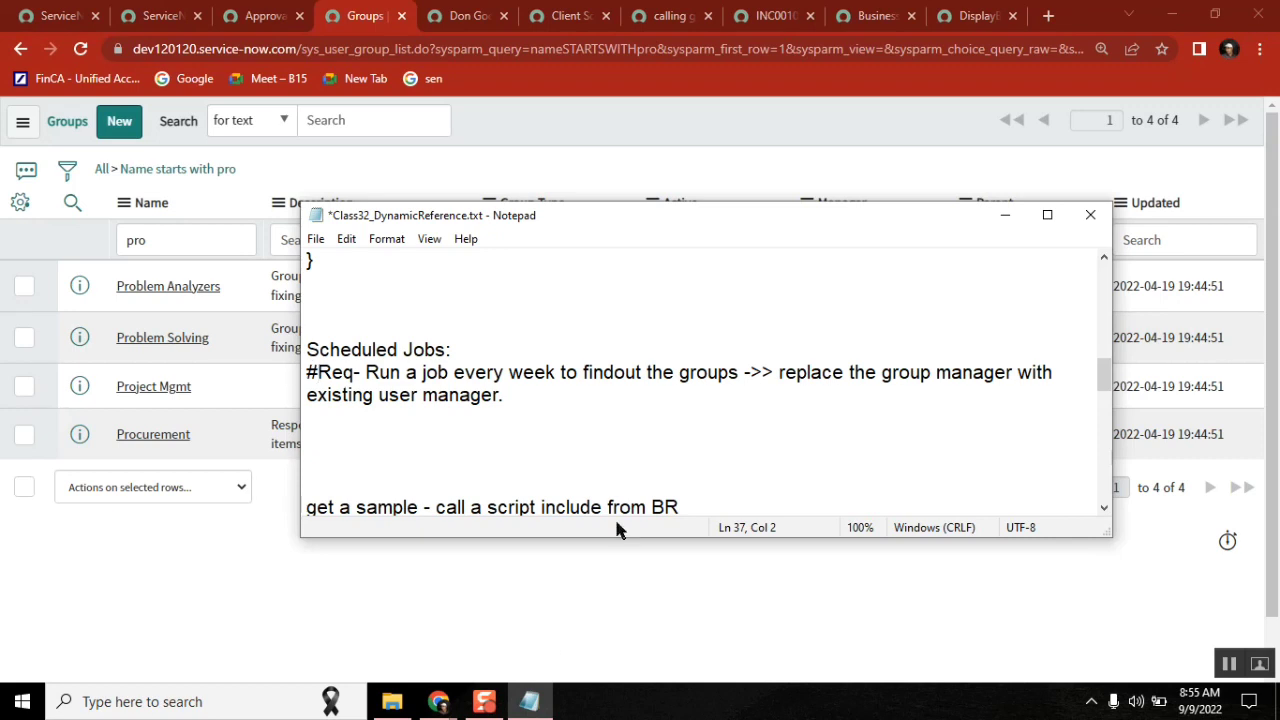
# - Open System Definition > Scheduled Jobs in a new tab and start a New job
pyautogui.click(262, 15)
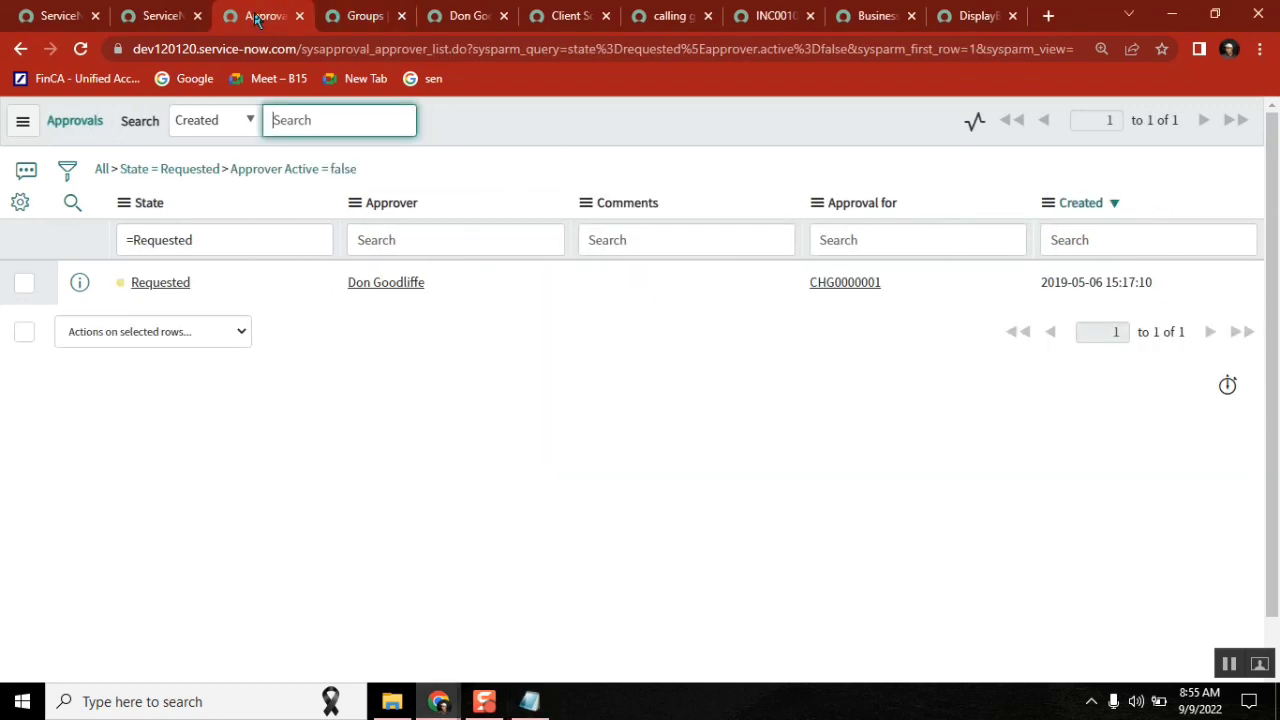
pyautogui.click(152, 15)
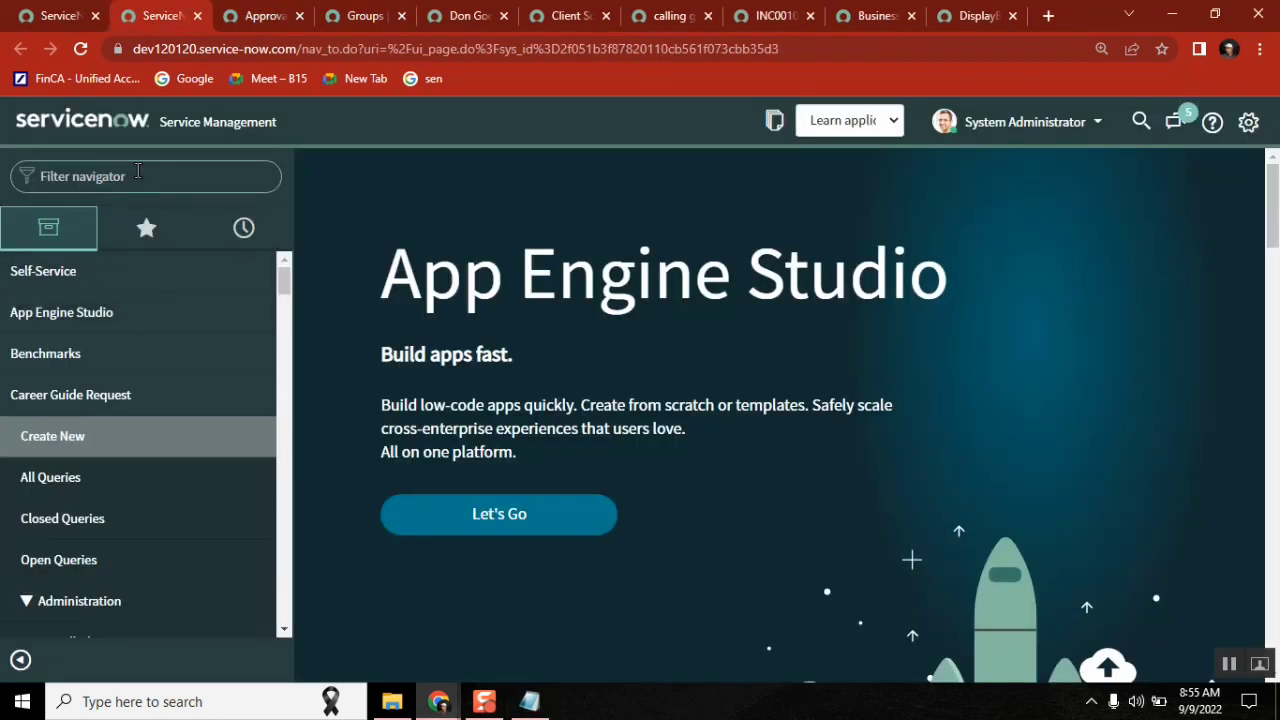
pyautogui.write('scheduled')
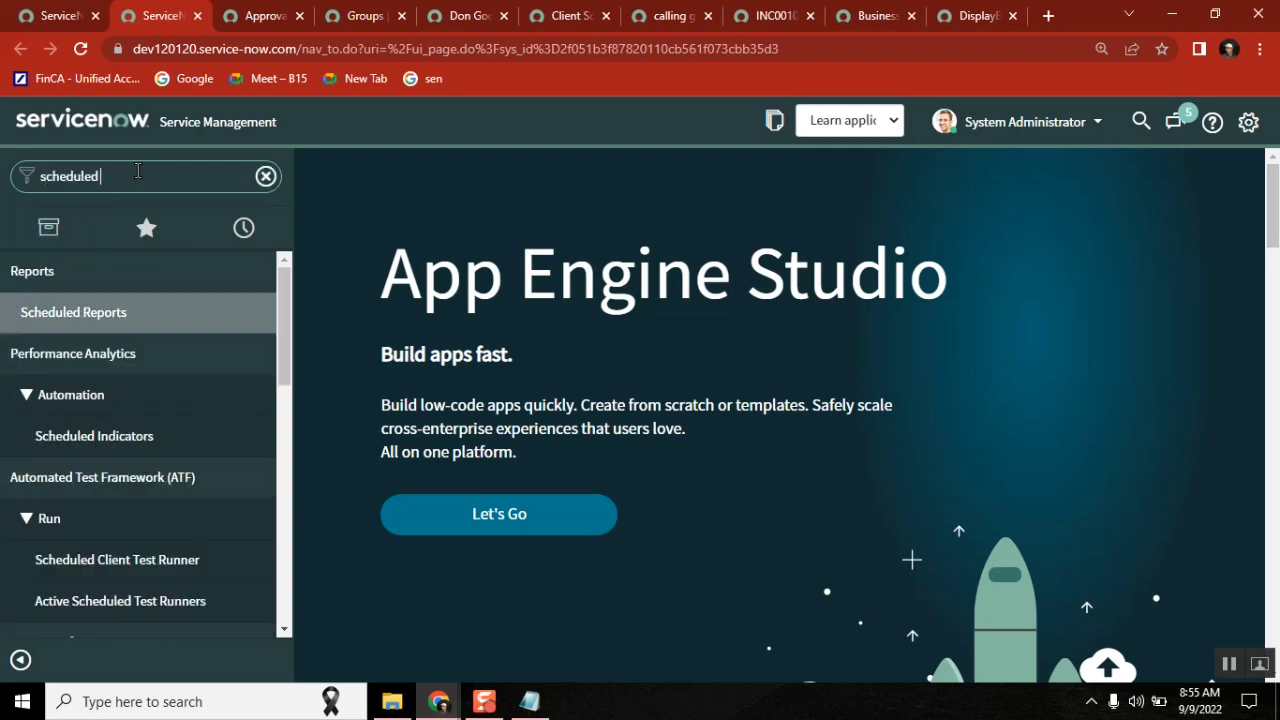
pyautogui.write(' job')
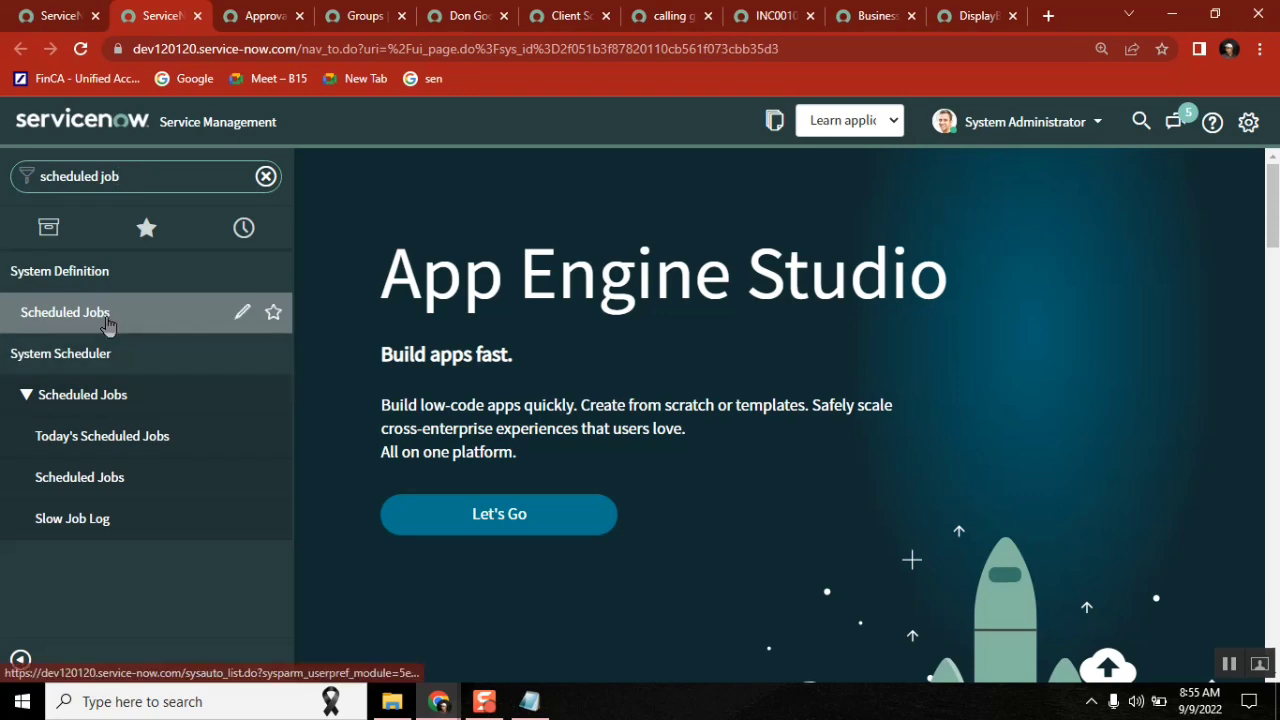
pyautogui.keyDown('ctrl'); pyautogui.click(65, 312); pyautogui.keyUp('ctrl')
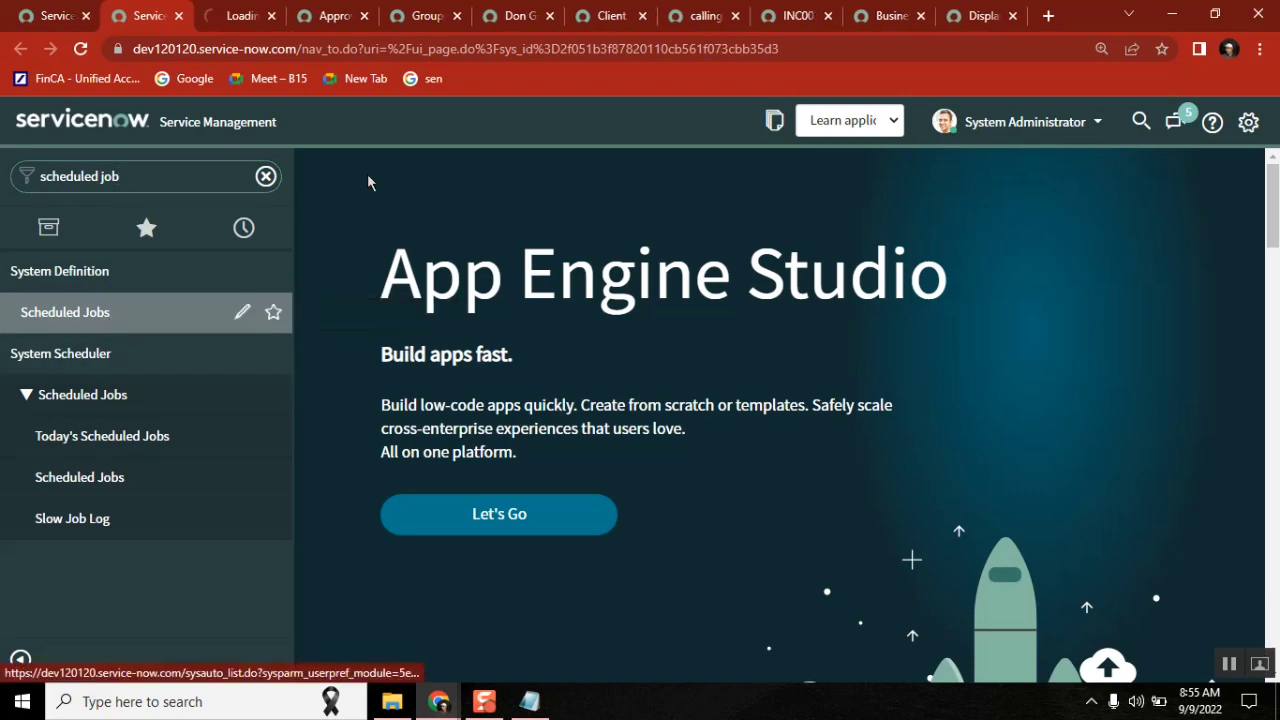
pyautogui.click(233, 16)
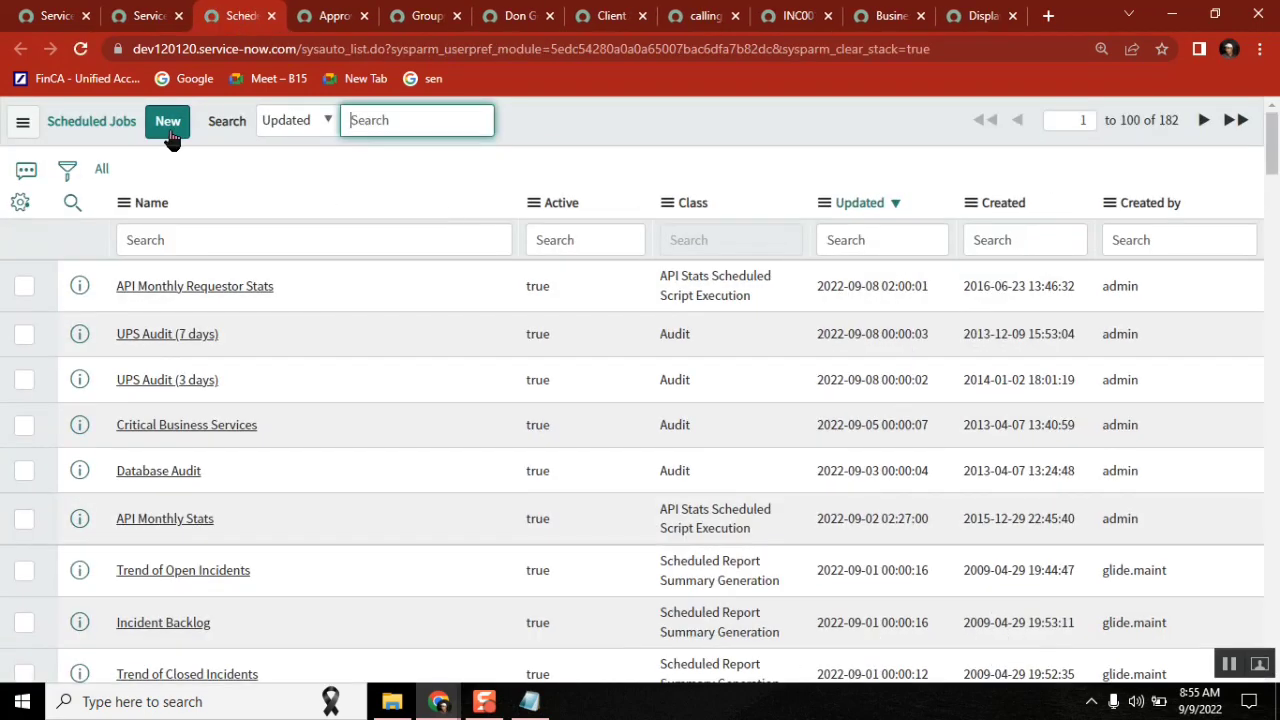
pyautogui.click(168, 121)
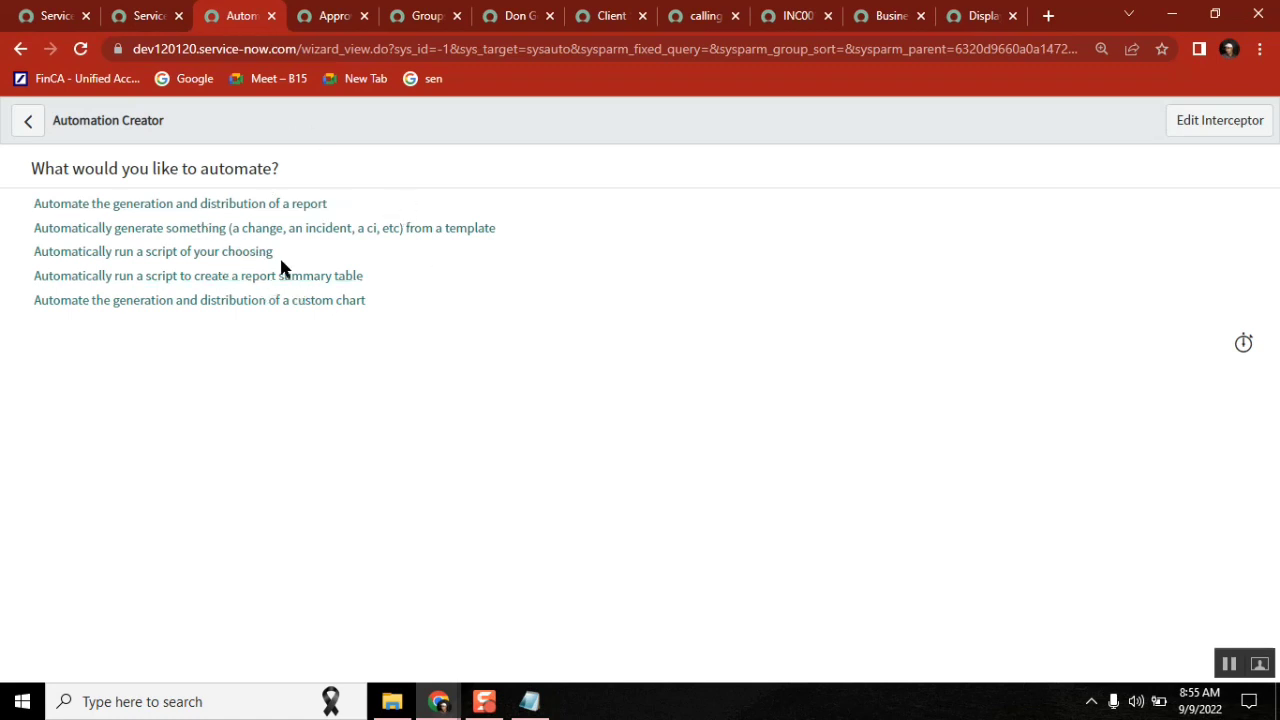
# - Create a custom-script job named 'Group Manager active cleanup' and set Run to Daily
pyautogui.click(130, 252)
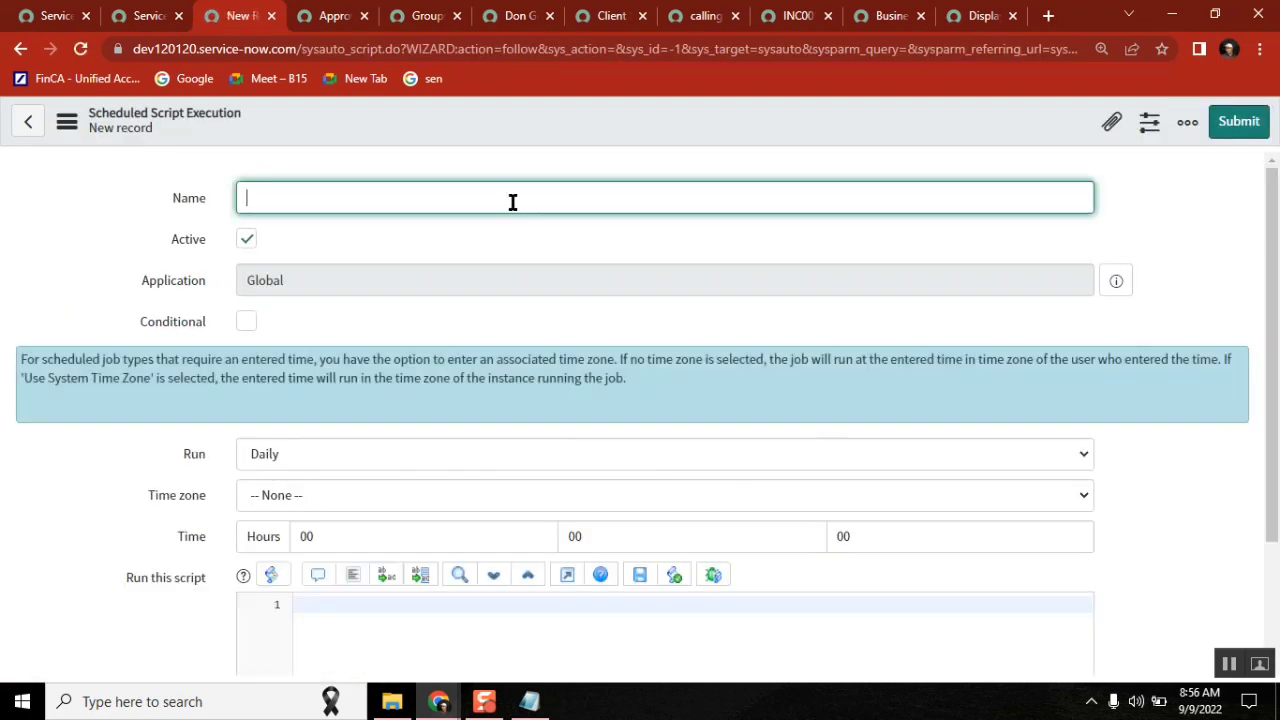
pyautogui.write('Group mana')
pyautogui.press('BackSpace')
pyautogui.press('BackSpace')
pyautogui.press('BackSpace')
pyautogui.press('BackSpace')
pyautogui.write('Manager ')
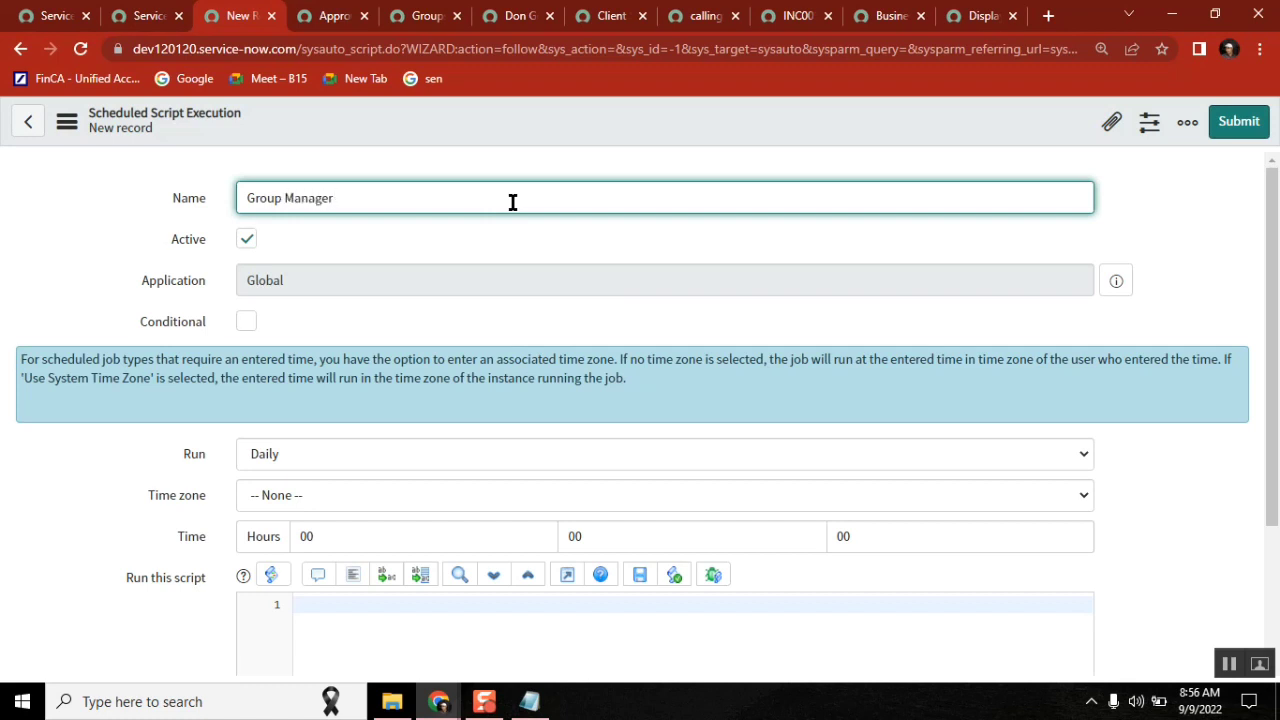
pyautogui.write('active clieanup')
pyautogui.moveTo(1274, 200); pyautogui.dragTo(1274, 270)
pyautogui.click(375, 349)
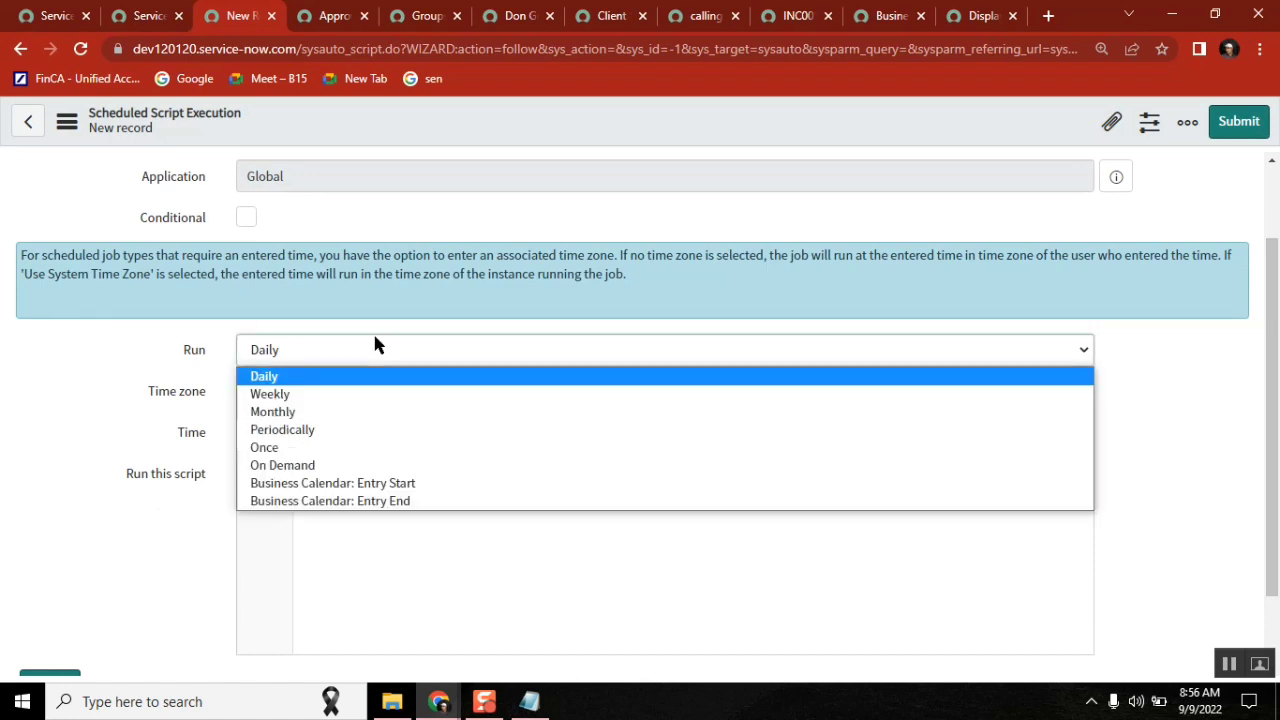
pyautogui.click(336, 395)
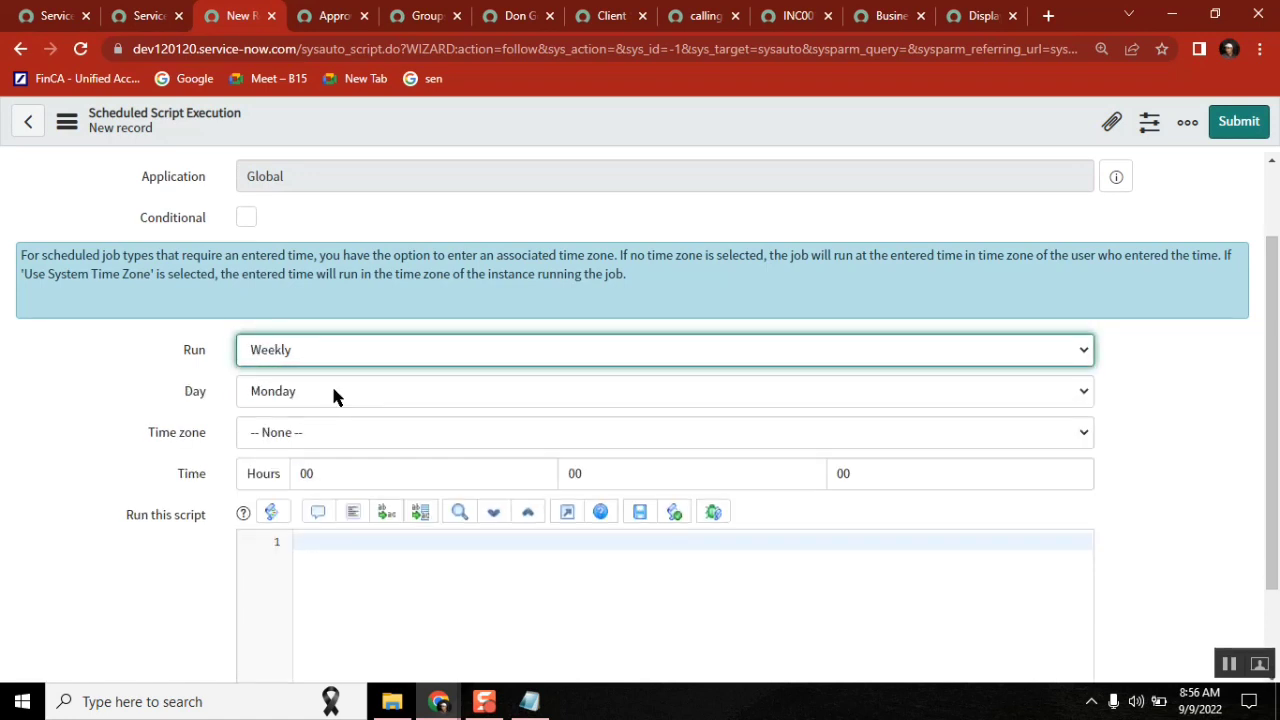
pyautogui.click(320, 349)
pyautogui.click(318, 380)
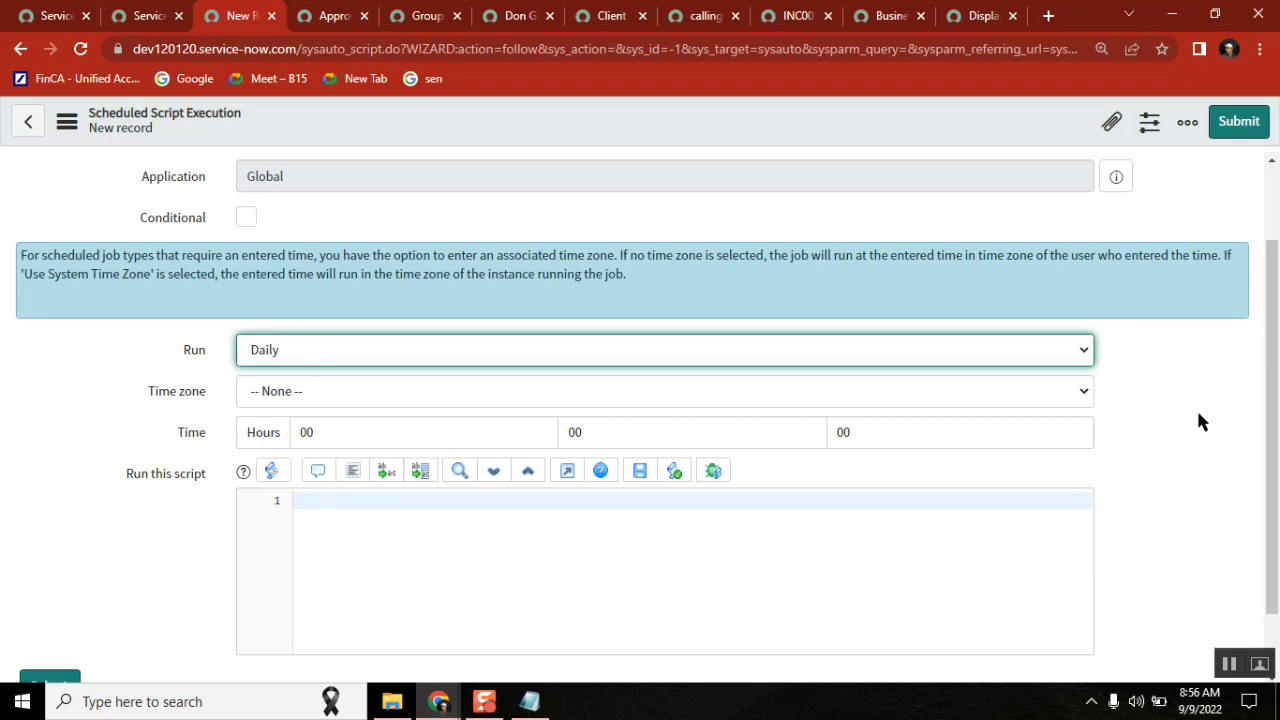
pyautogui.moveTo(1273, 300); pyautogui.dragTo(1273, 310)
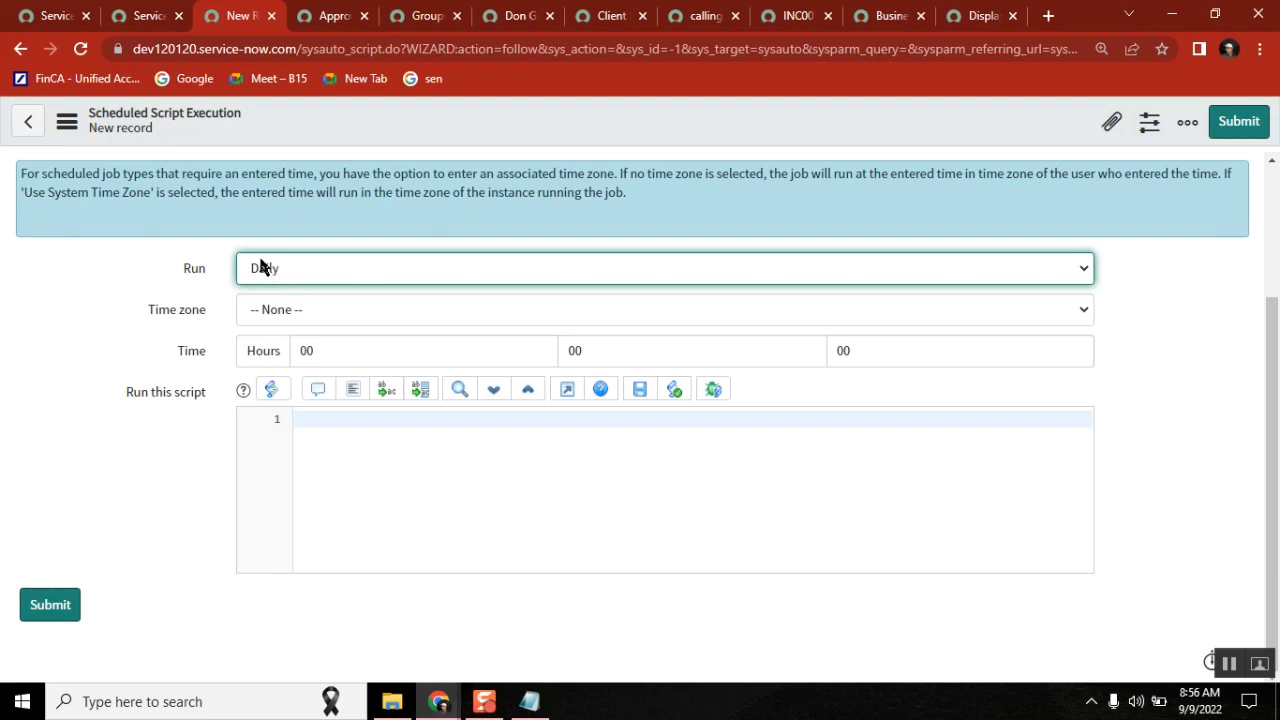
# - Set the Time hours field to 23, then check the Windows clock flyout
pyautogui.click(346, 350)
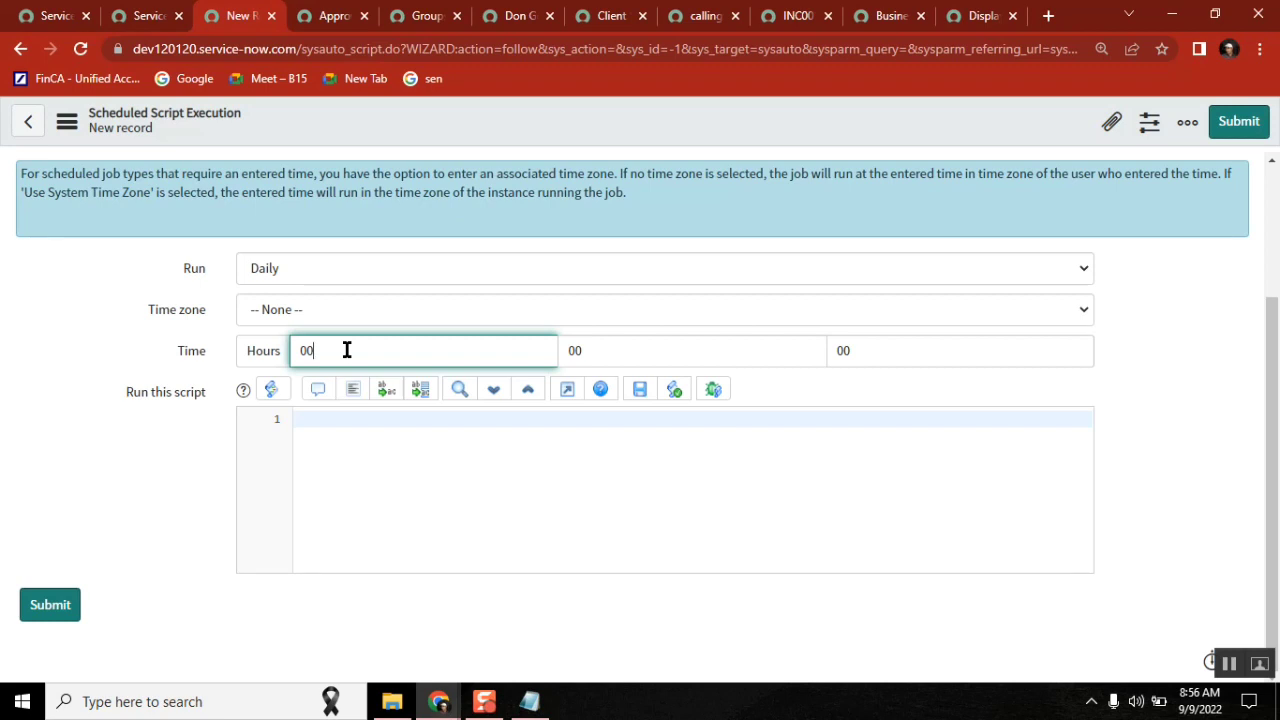
pyautogui.press('BackSpace')
pyautogui.write('1')
pyautogui.press('BackSpace')
pyautogui.press('BackSpace')
pyautogui.write('2')
pyautogui.write('3')
pyautogui.click(183, 532)
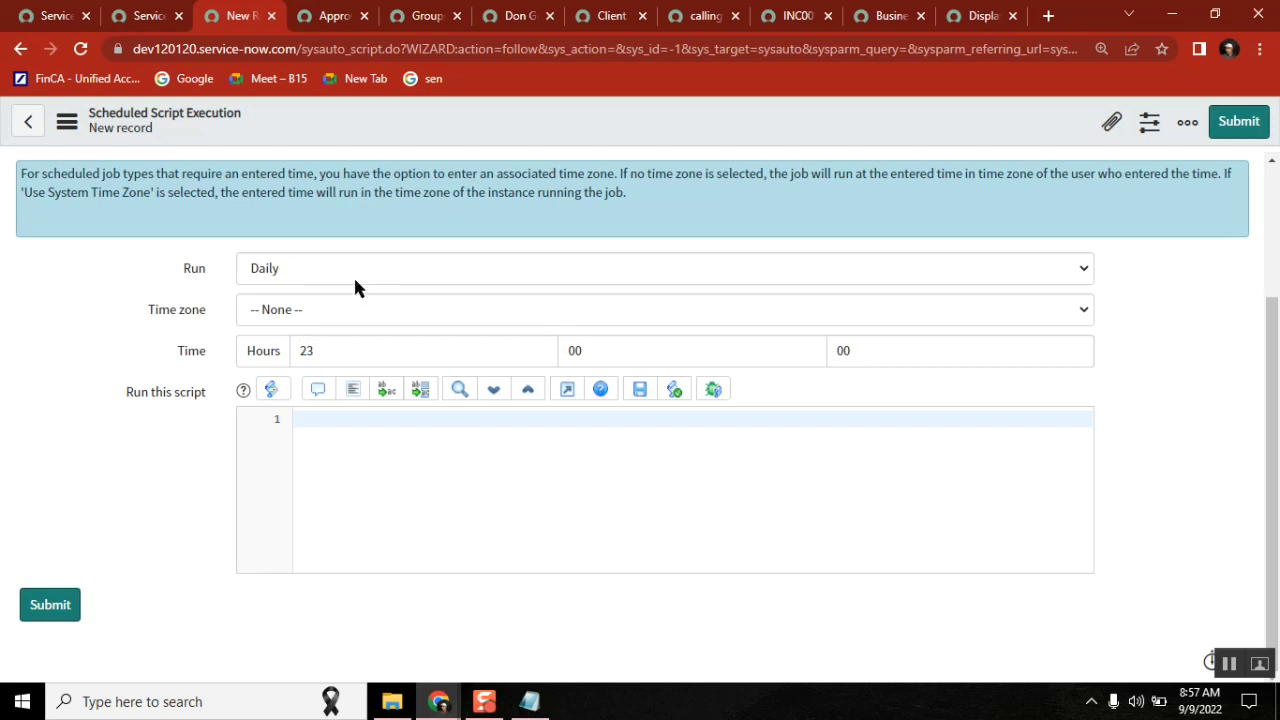
pyautogui.doubleClick(307, 350)
pyautogui.click(441, 458)
pyautogui.click(1195, 701)
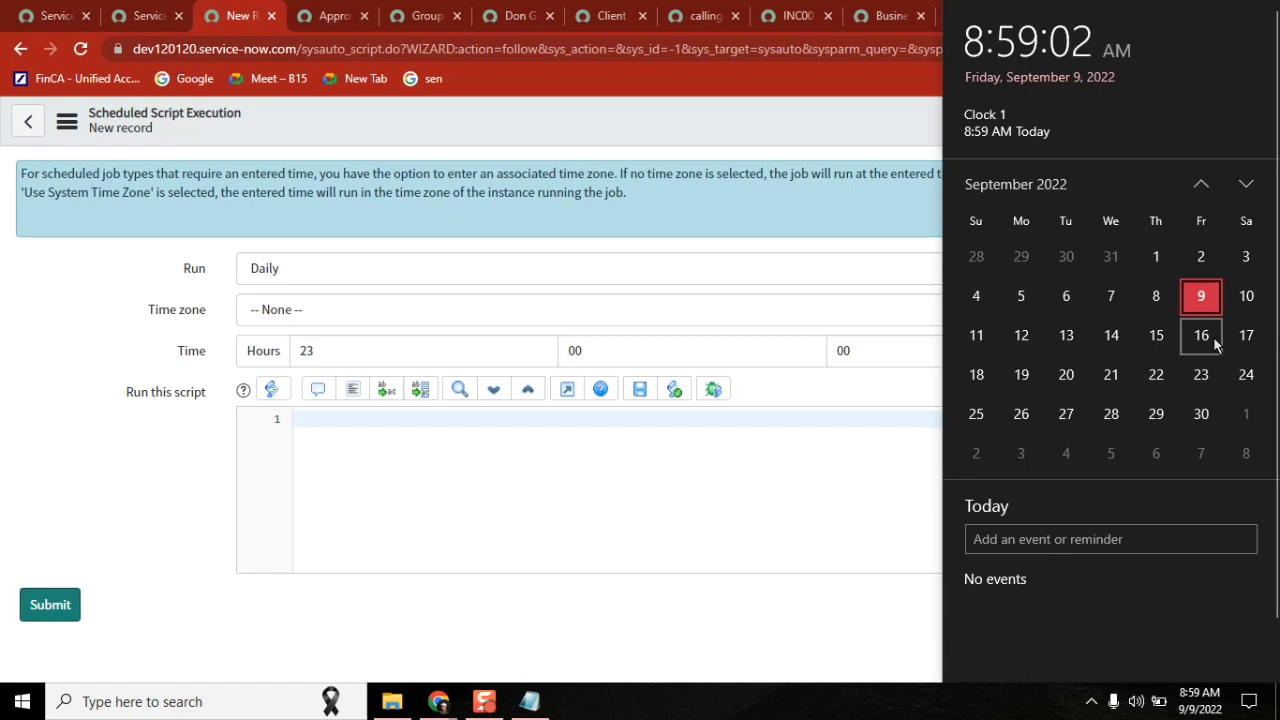
# - Write var gr = new GlideRecord('sys_user_group'); and gr.addEncodedQuery(''), then return to Groups
pyautogui.click(549, 490)
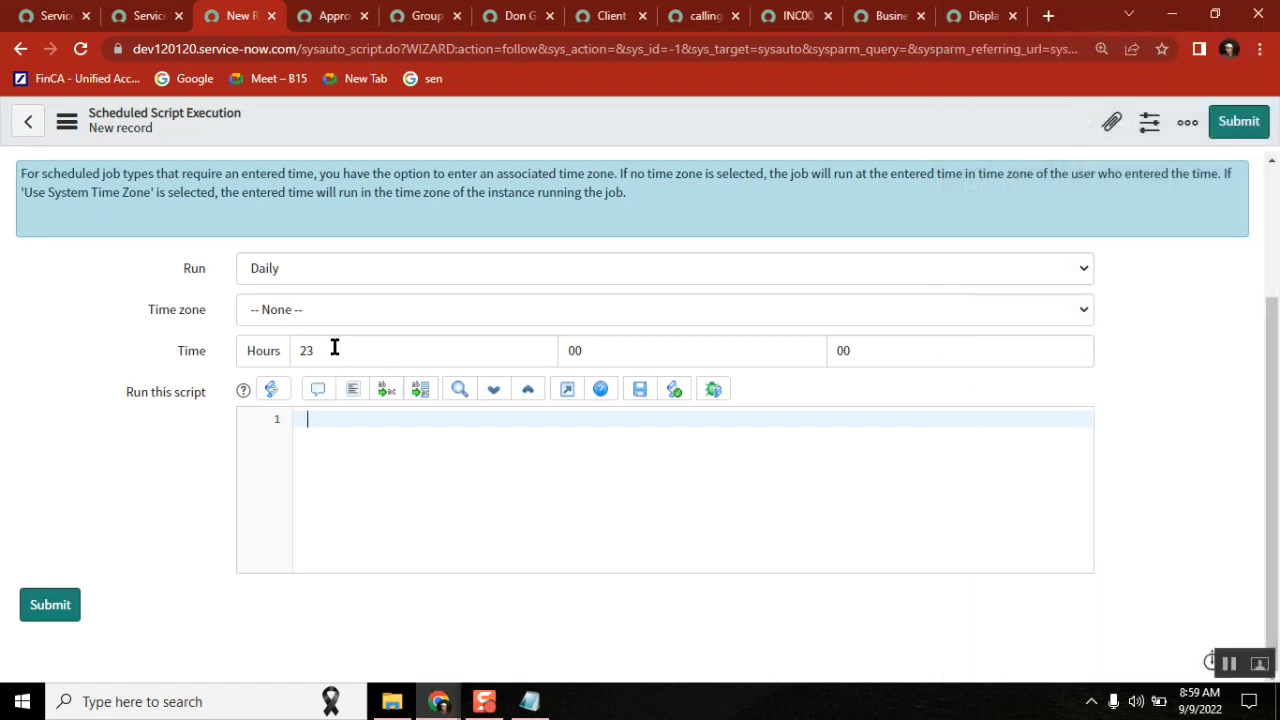
pyautogui.click(342, 350)
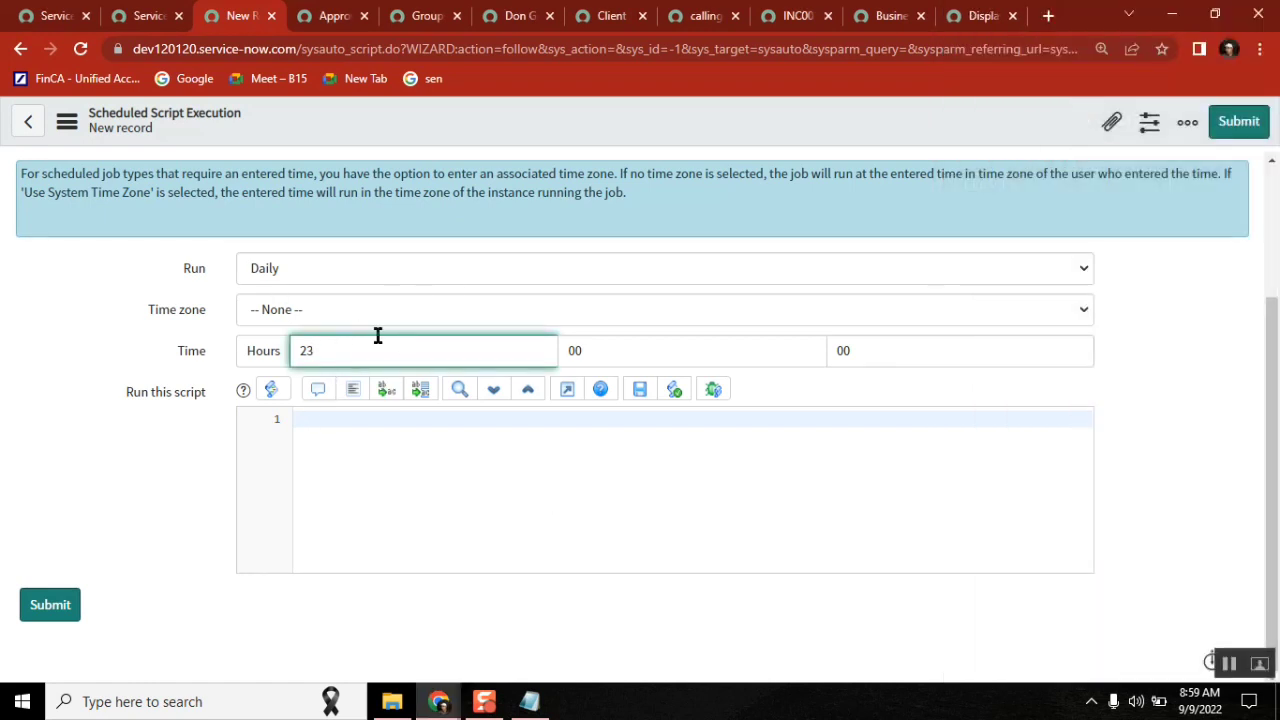
pyautogui.click(384, 455)
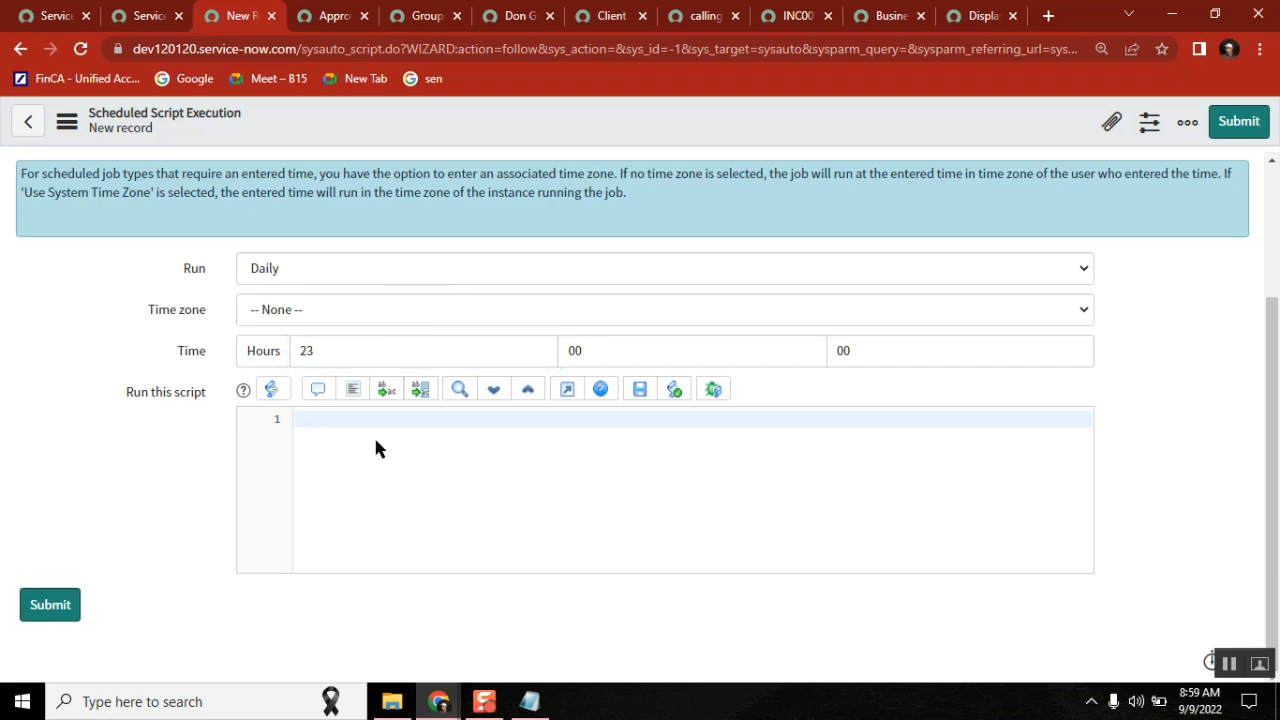
pyautogui.write('var')
pyautogui.write('g')
pyautogui.write(' gl')
pyautogui.write('GlideRecord')
pyautogui.write('(')
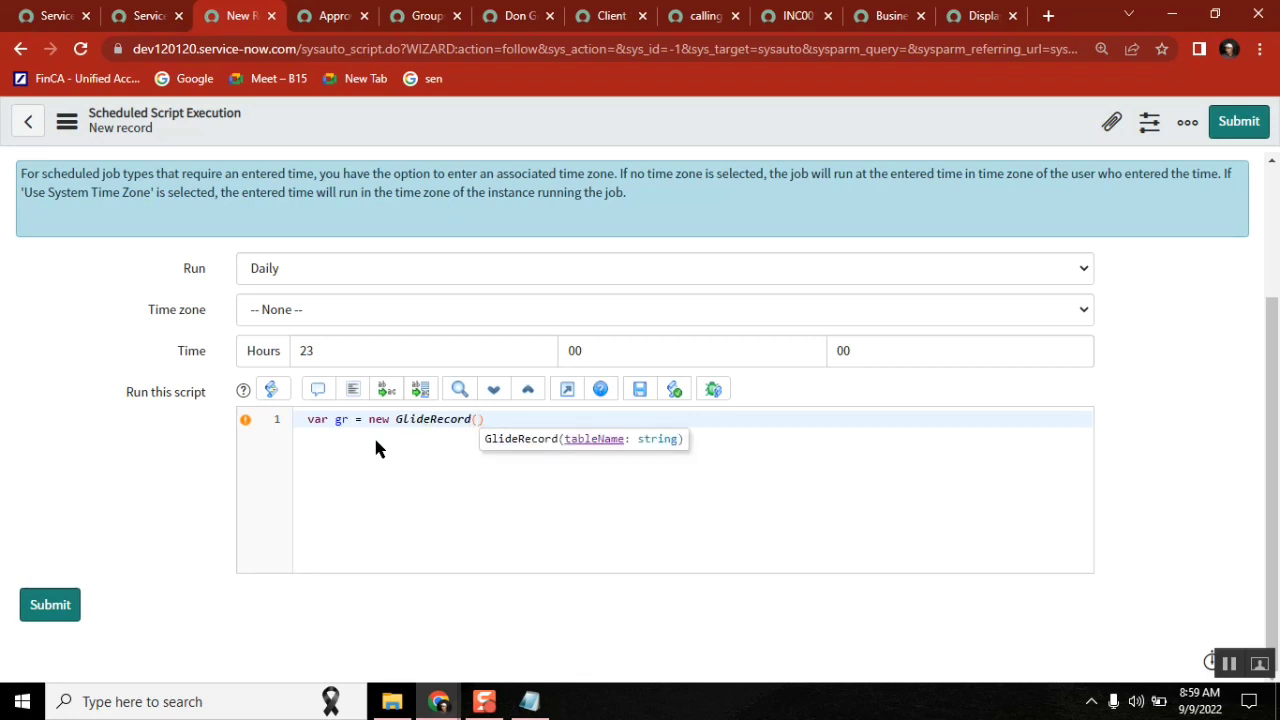
pyautogui.write("'sys_user_group")
pyautogui.press('Right')
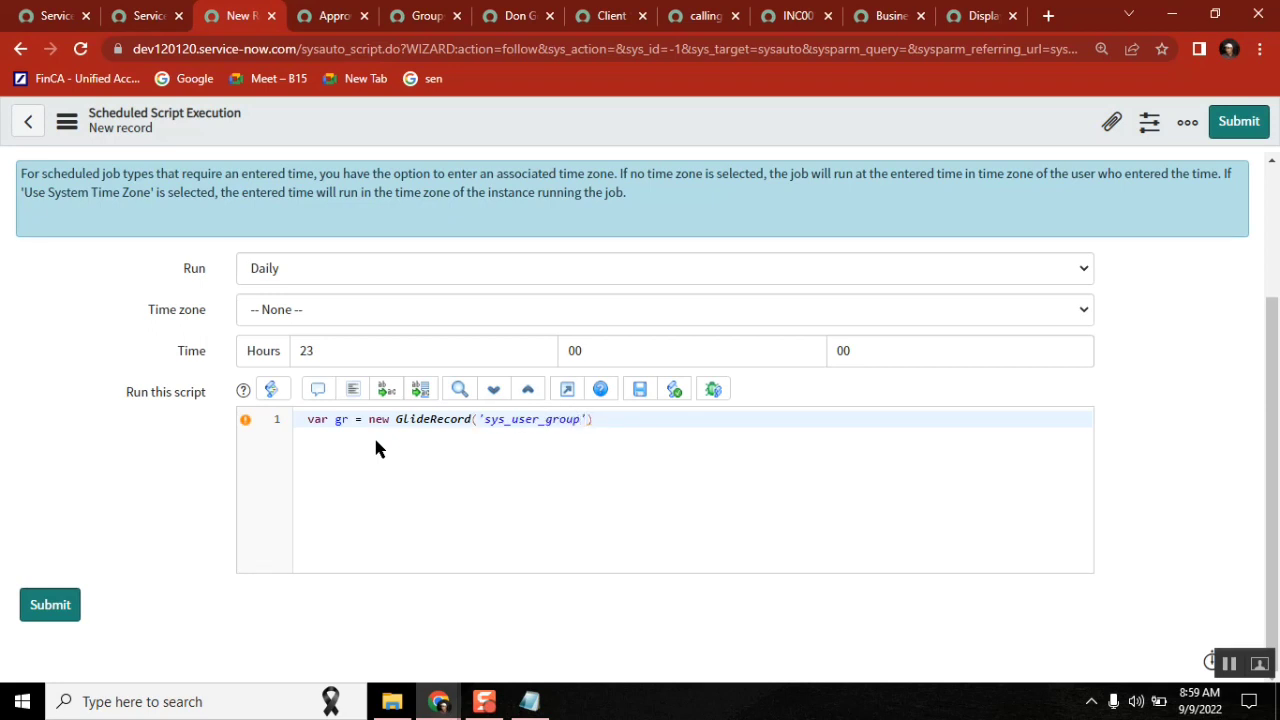
pyautogui.write(');')
pyautogui.press('Return')
pyautogui.write('gr.add')
pyautogui.press('Down')
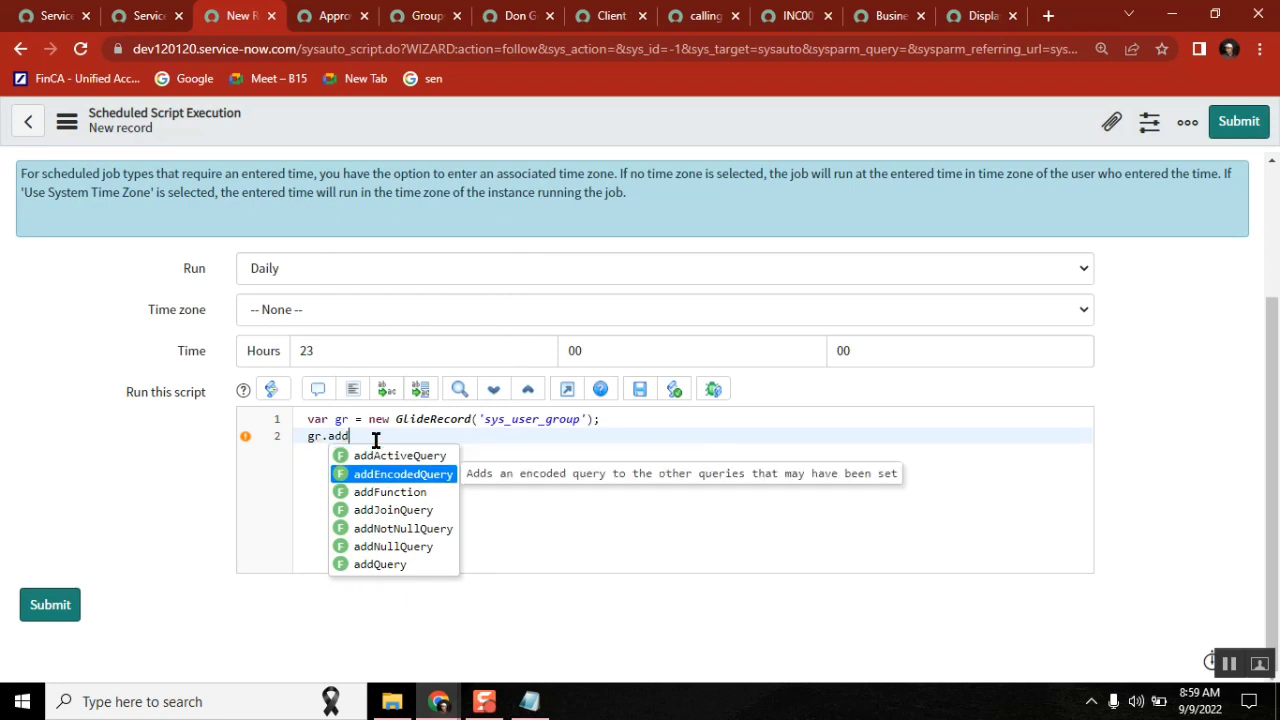
pyautogui.press('Return')
pyautogui.write("('")
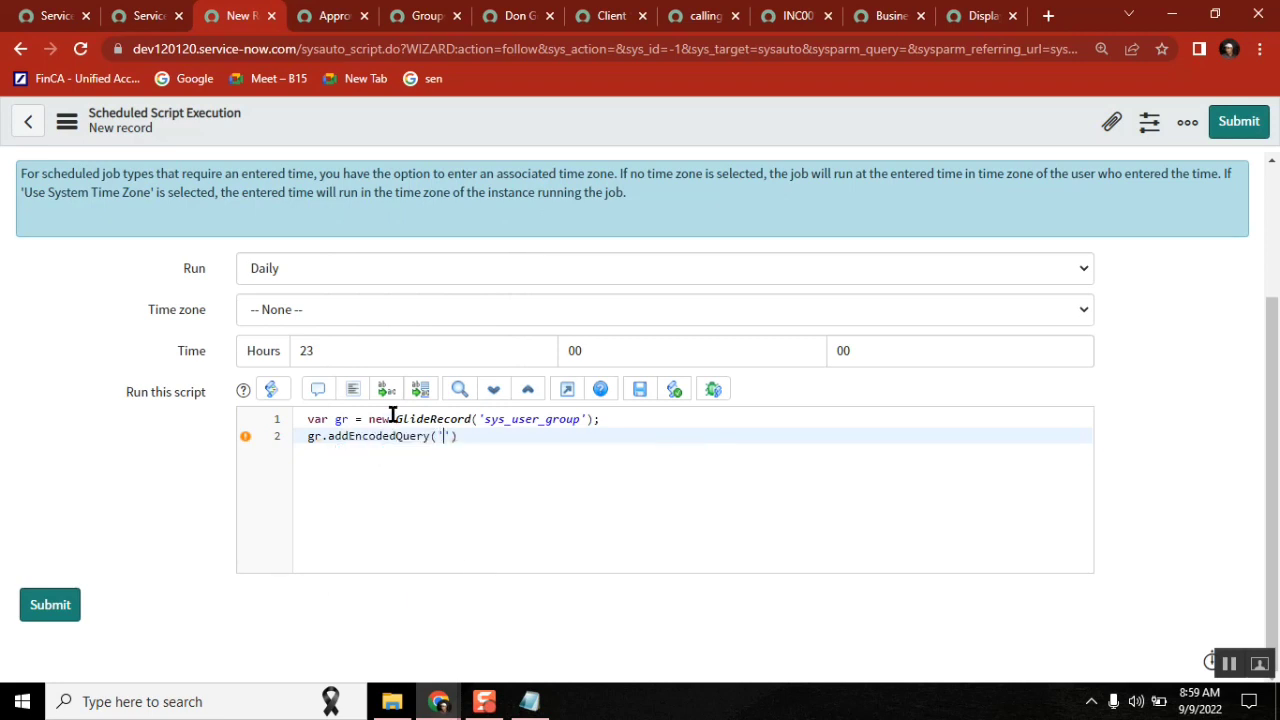
pyautogui.click(420, 15)
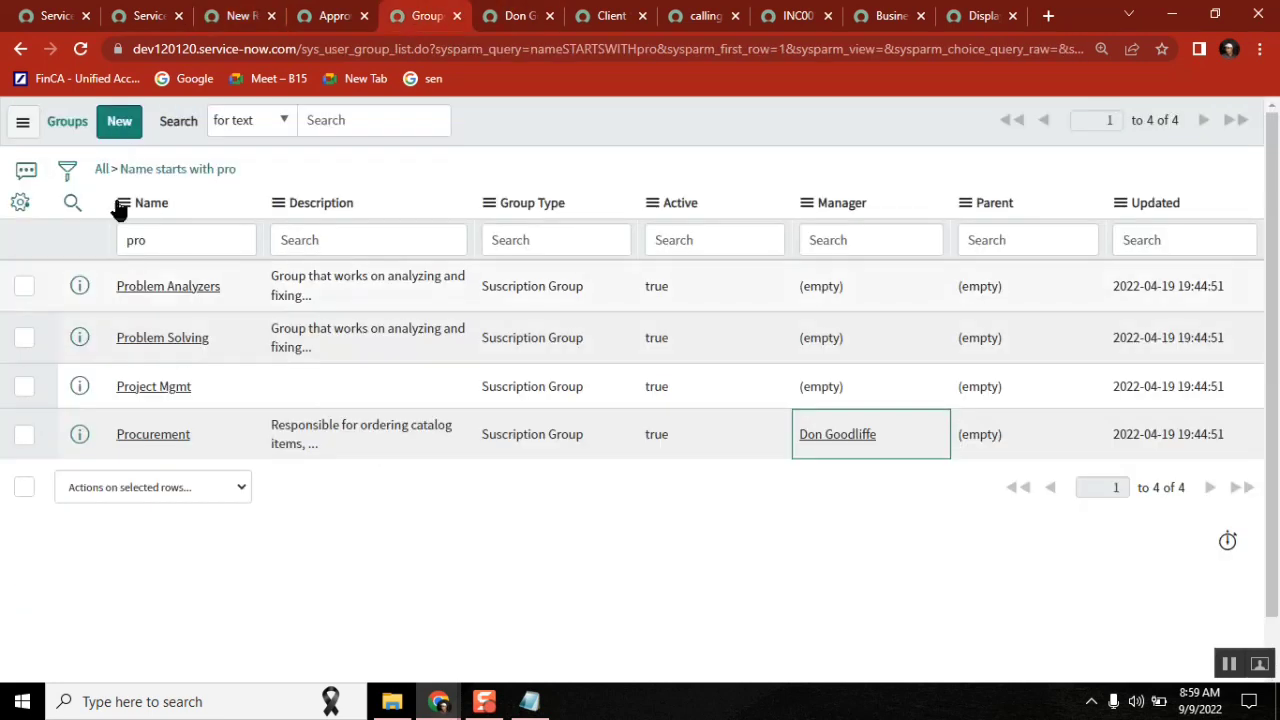
# - Show all groups and add a first filter condition on Active
pyautogui.click(101, 168)
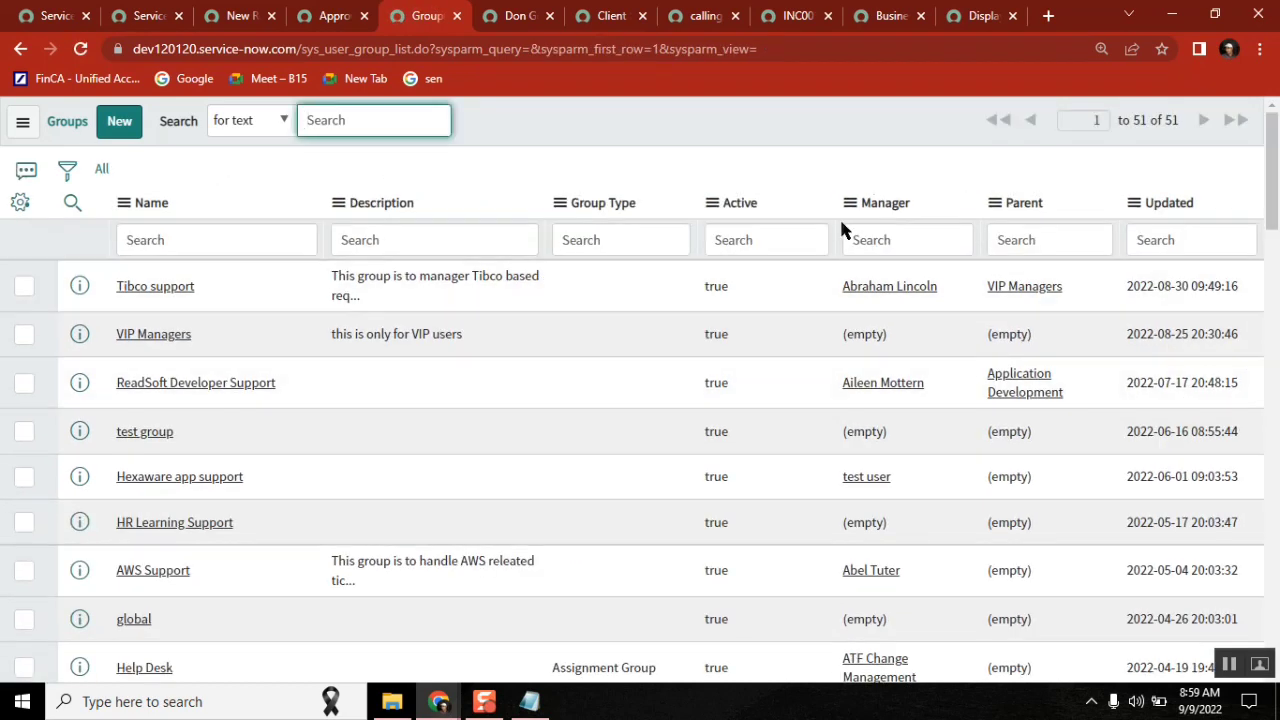
pyautogui.click(68, 170)
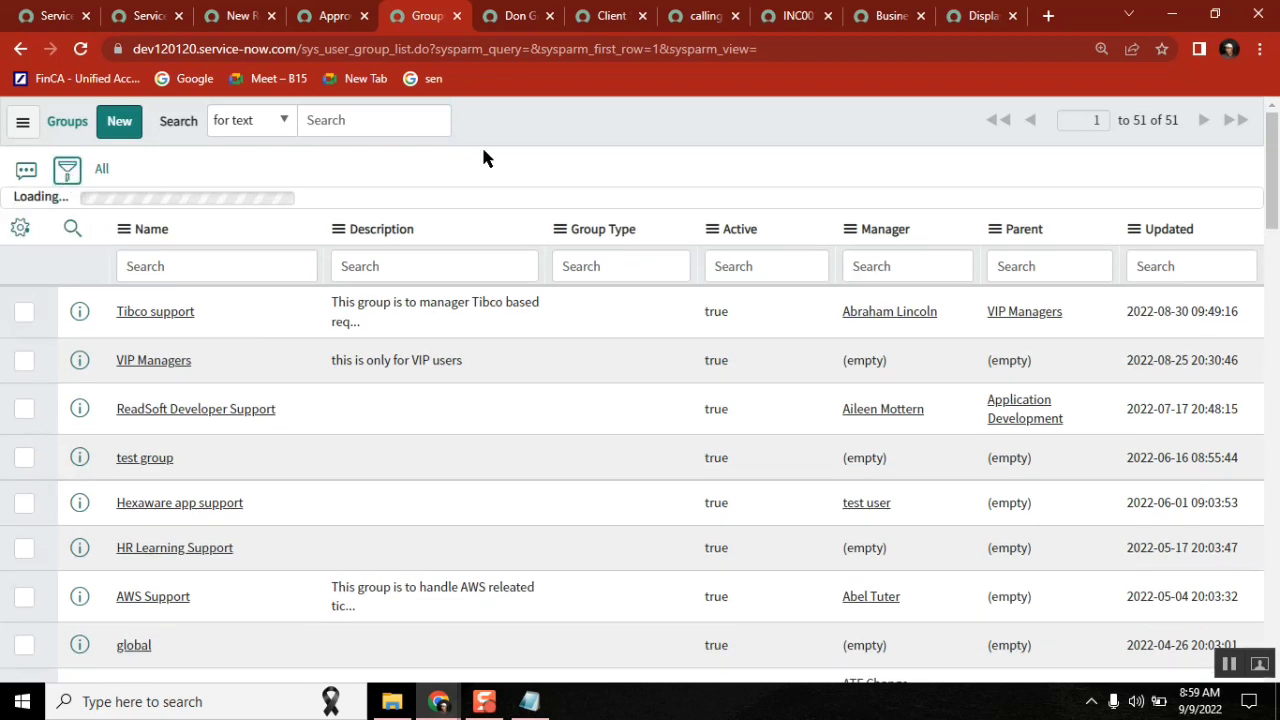
pyautogui.click(168, 256)
pyautogui.write('active')
pyautogui.press('Return')
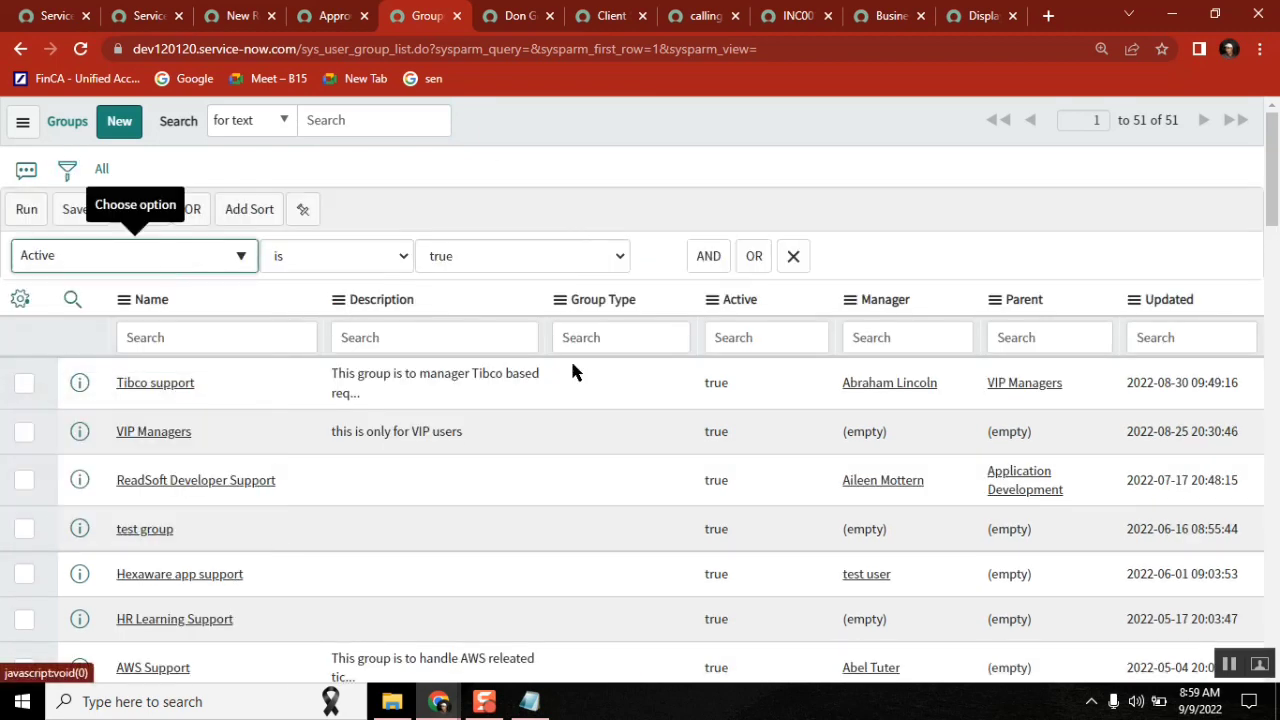
# - Add the condition Manager.Active is false and run the filter, leaving Database and Procurement
pyautogui.click(708, 256)
pyautogui.click(130, 331)
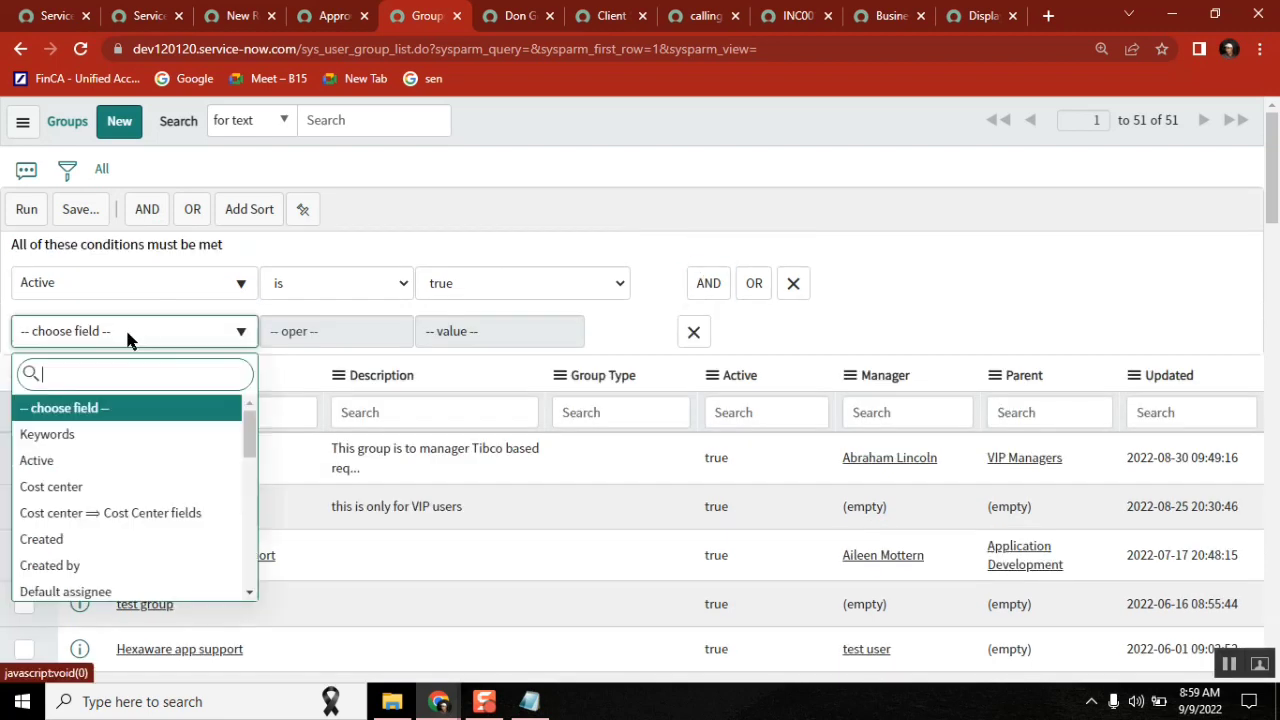
pyautogui.write('mana')
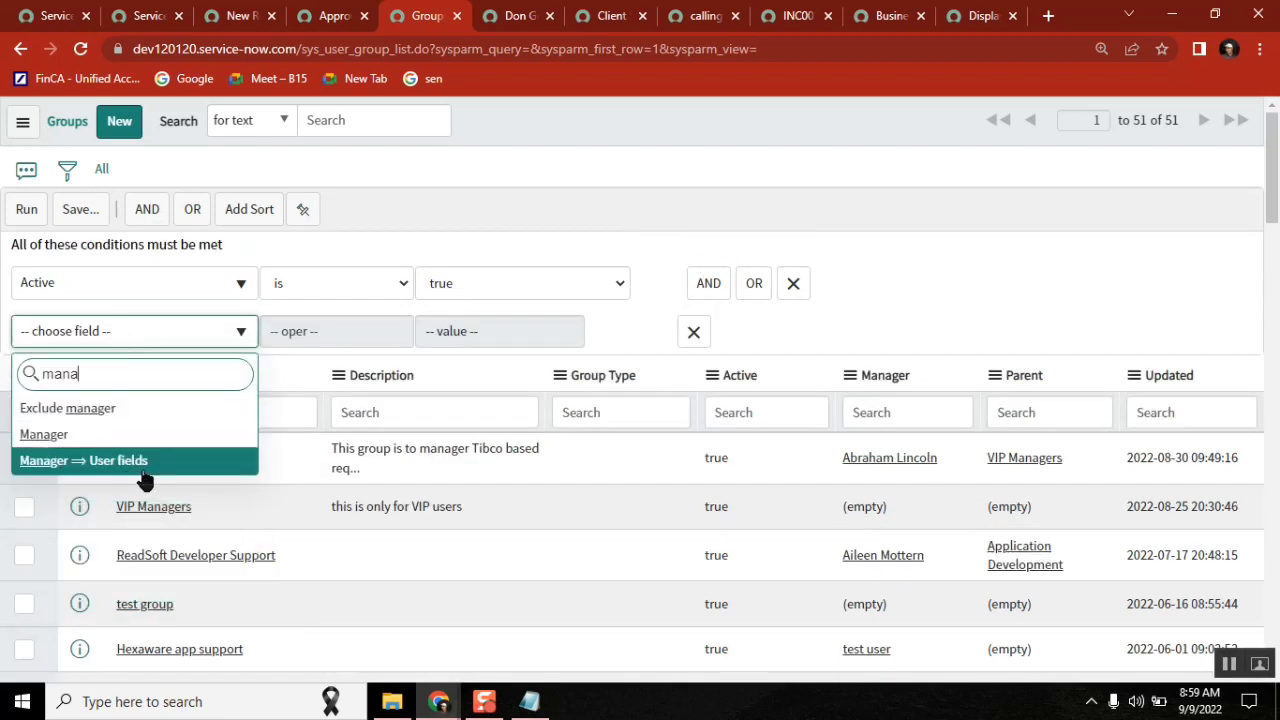
pyautogui.press('Return')
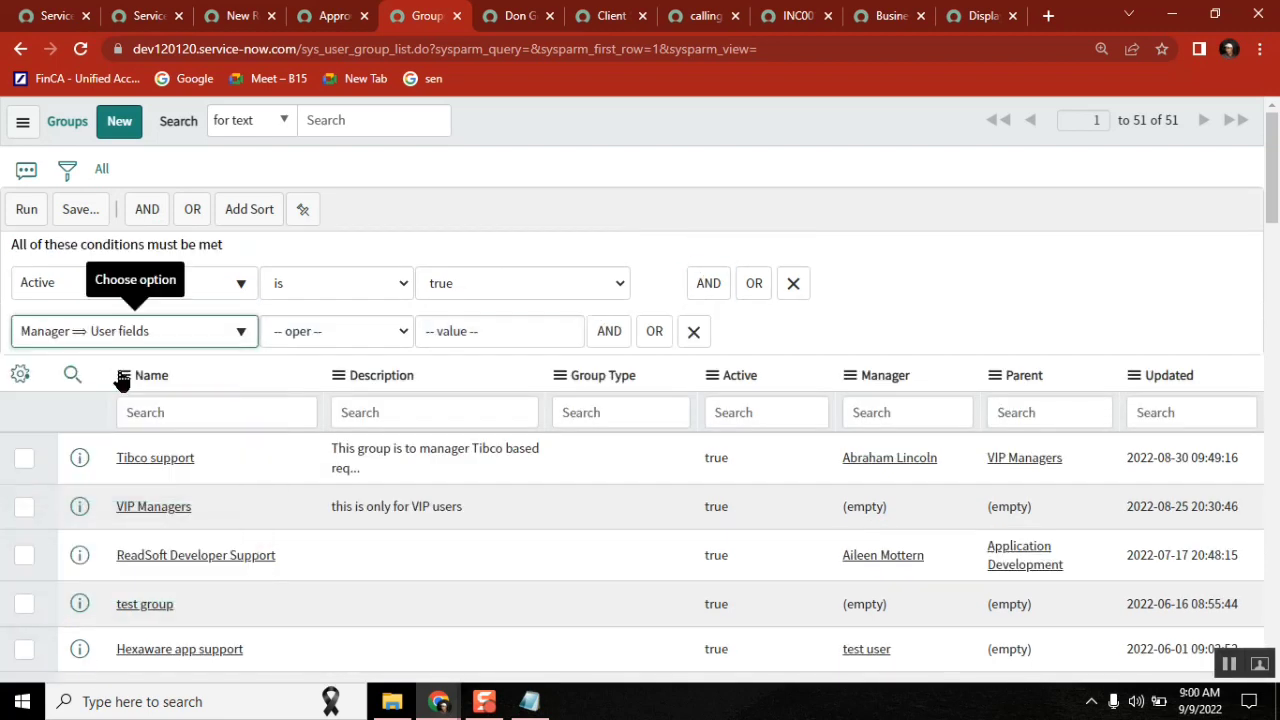
pyautogui.click(130, 331)
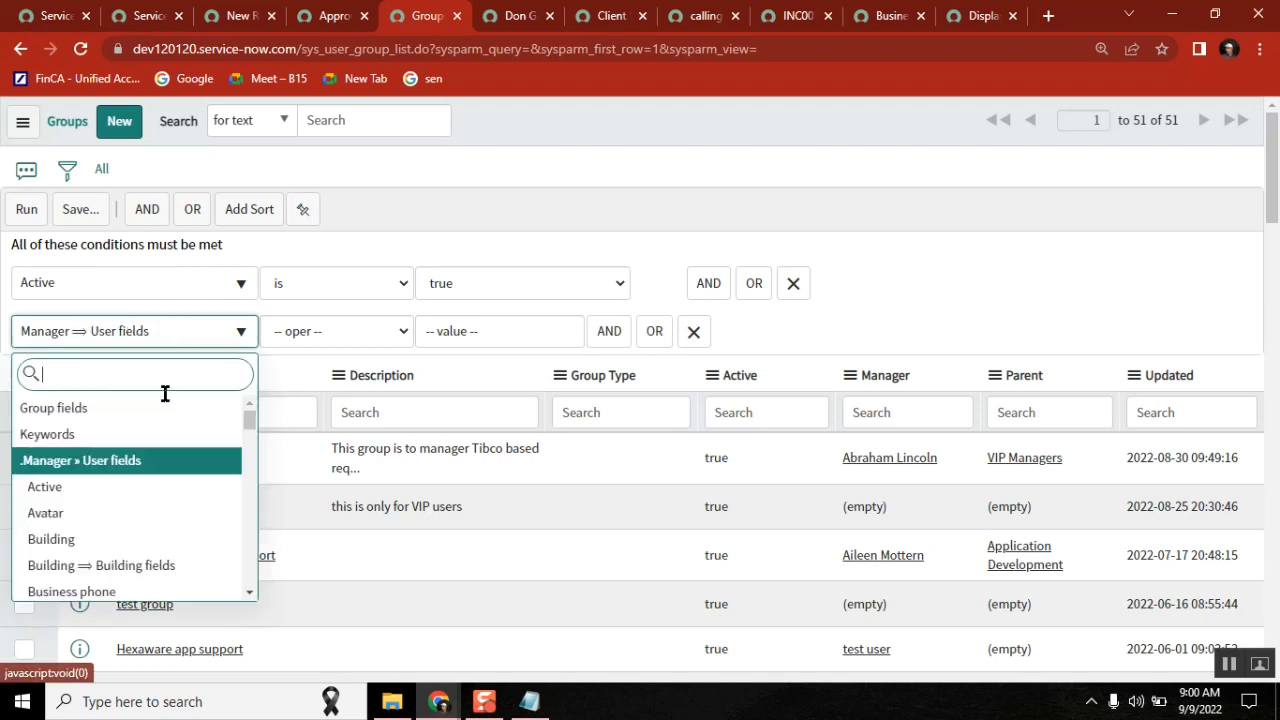
pyautogui.click(110, 490)
pyautogui.click(520, 331)
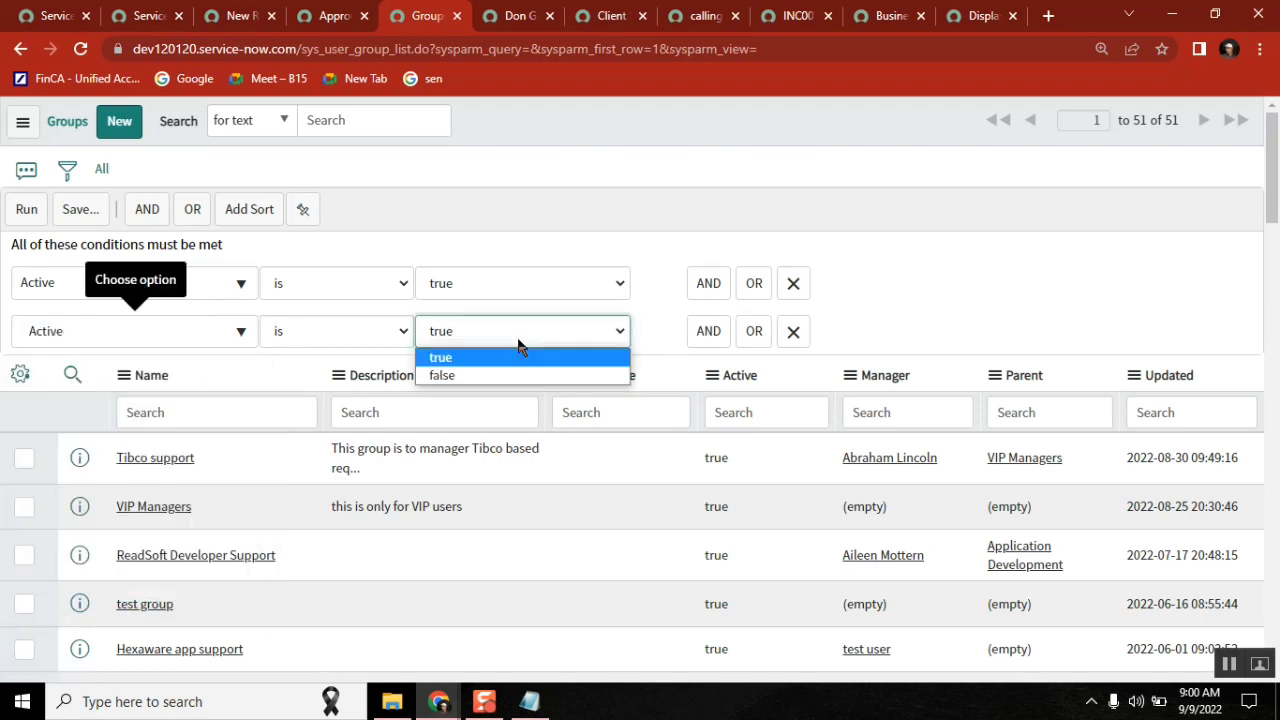
pyautogui.click(470, 372)
pyautogui.click(26, 209)
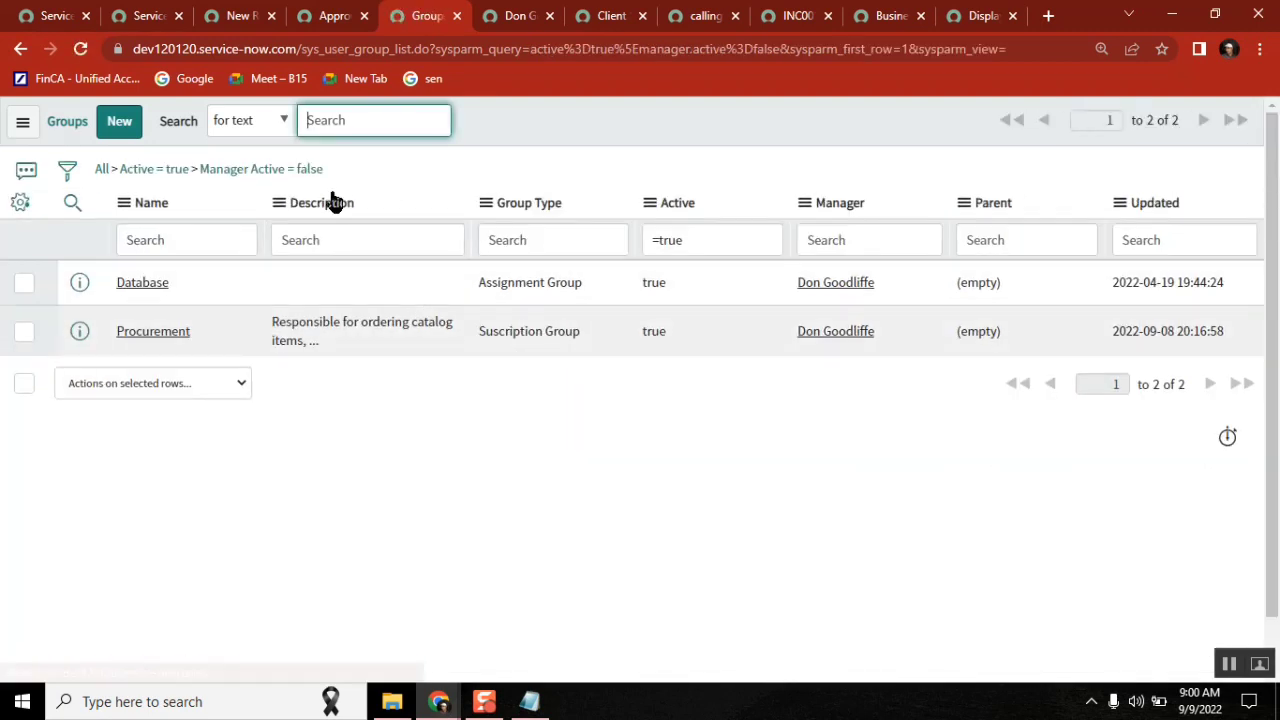
# - Copy the filter query from the breadcrumb and return to the scheduled script form
pyautogui.rightClick(290, 175)
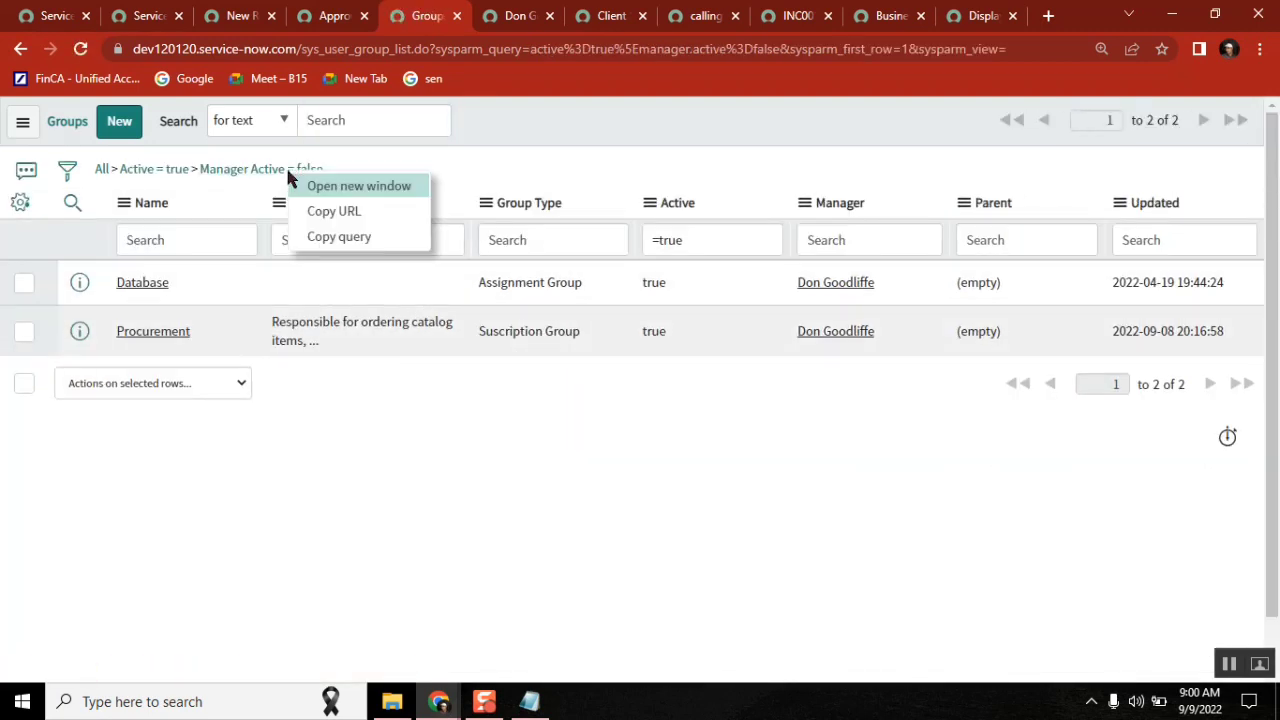
pyautogui.click(339, 237)
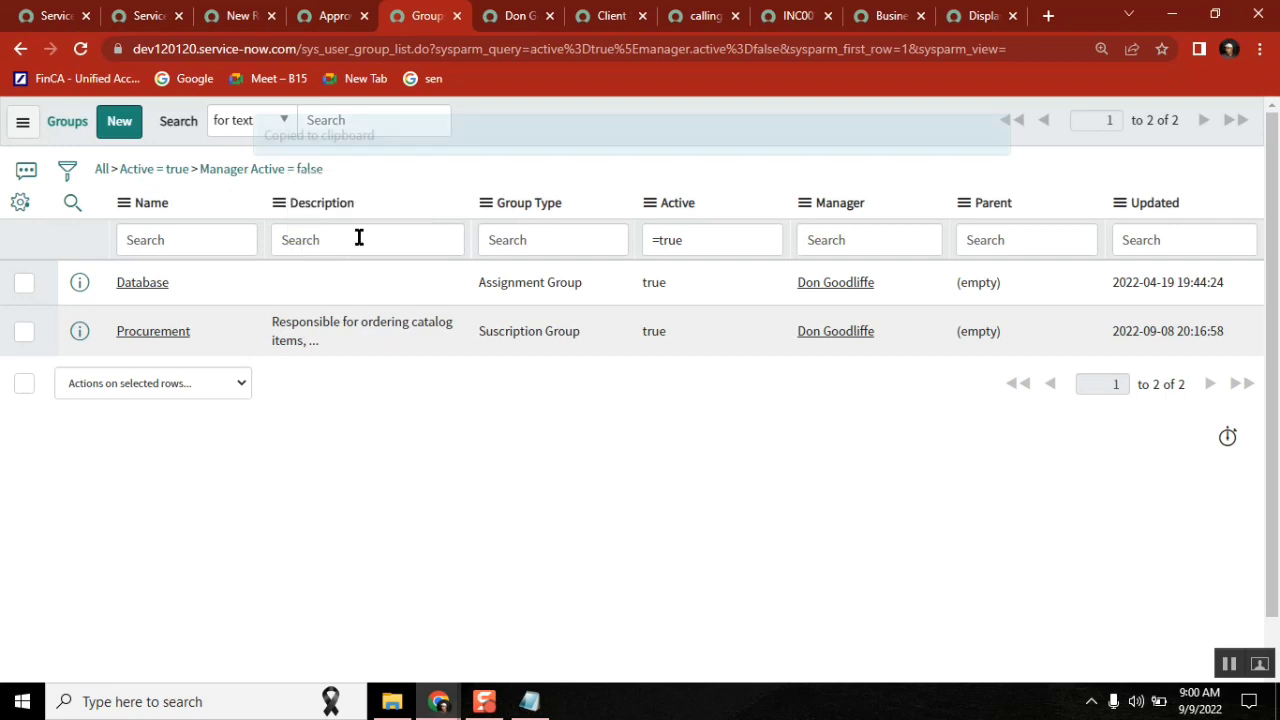
pyautogui.click(240, 15)
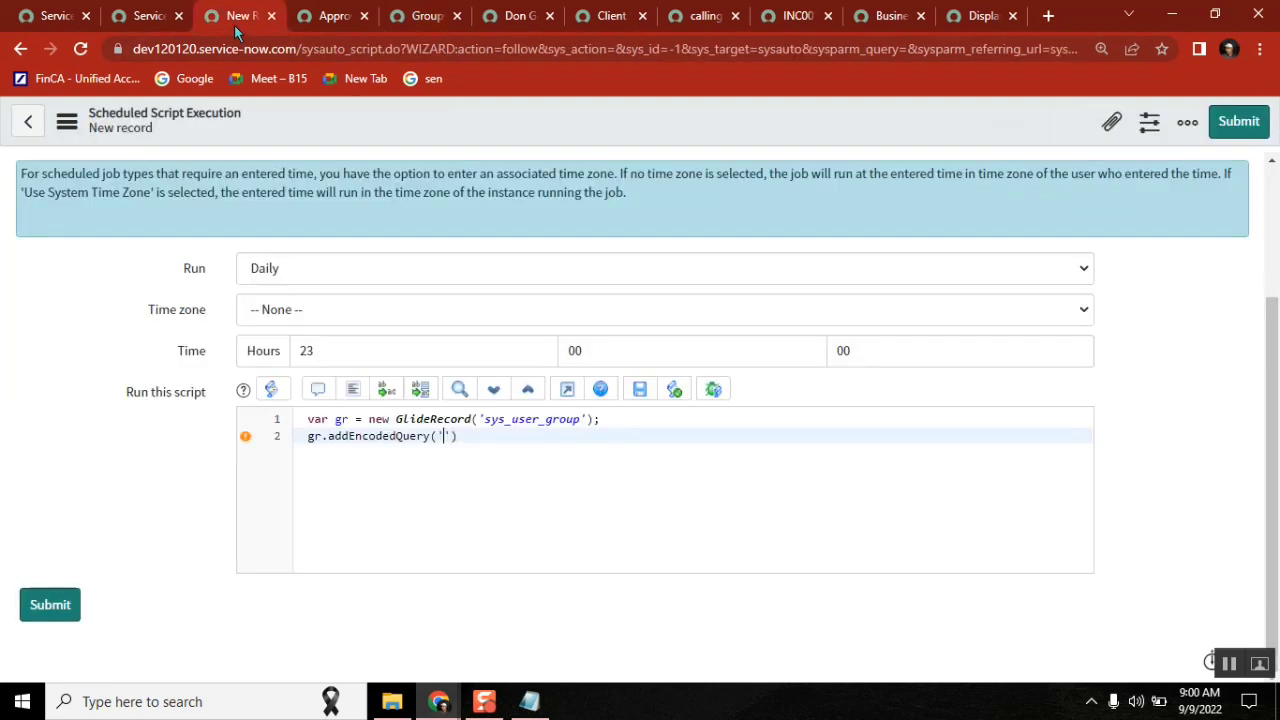
# - Paste the copied query into addEncodedQuery and add gr.query(); on line 3
pyautogui.click(443, 436)
pyautogui.hotkey('ctrl', 'v')
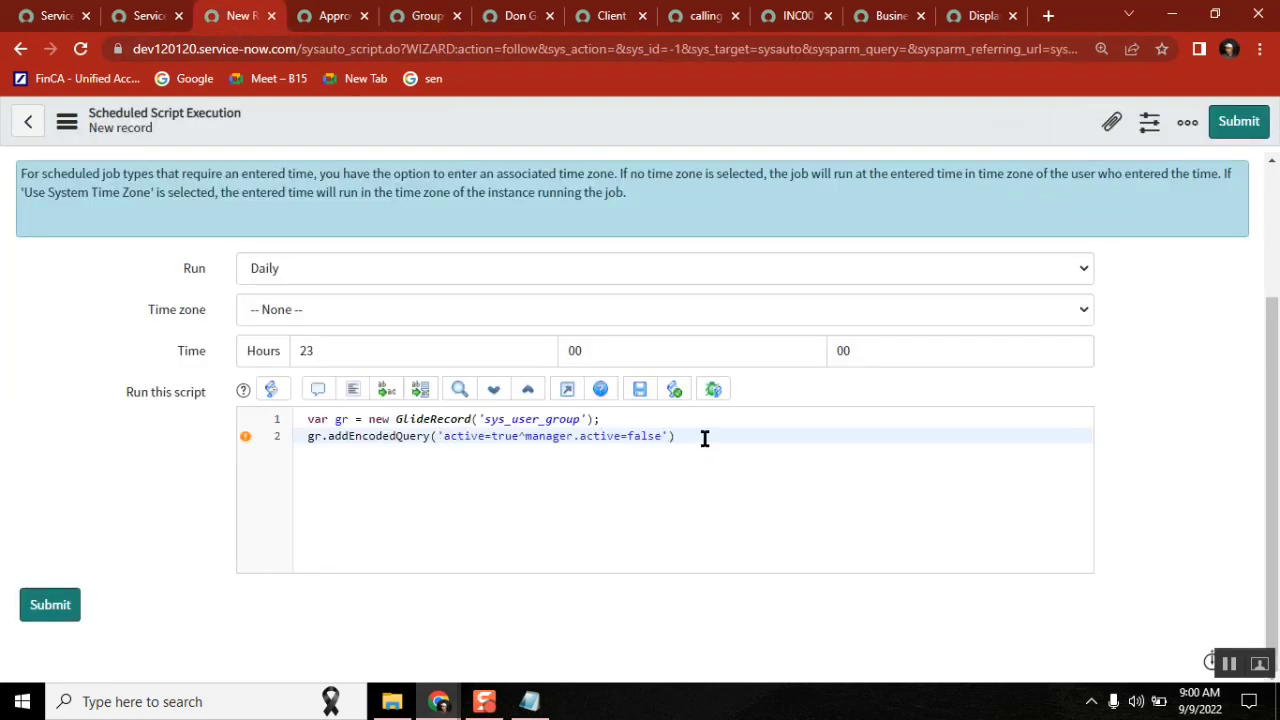
pyautogui.write(';')
pyautogui.press('Return')
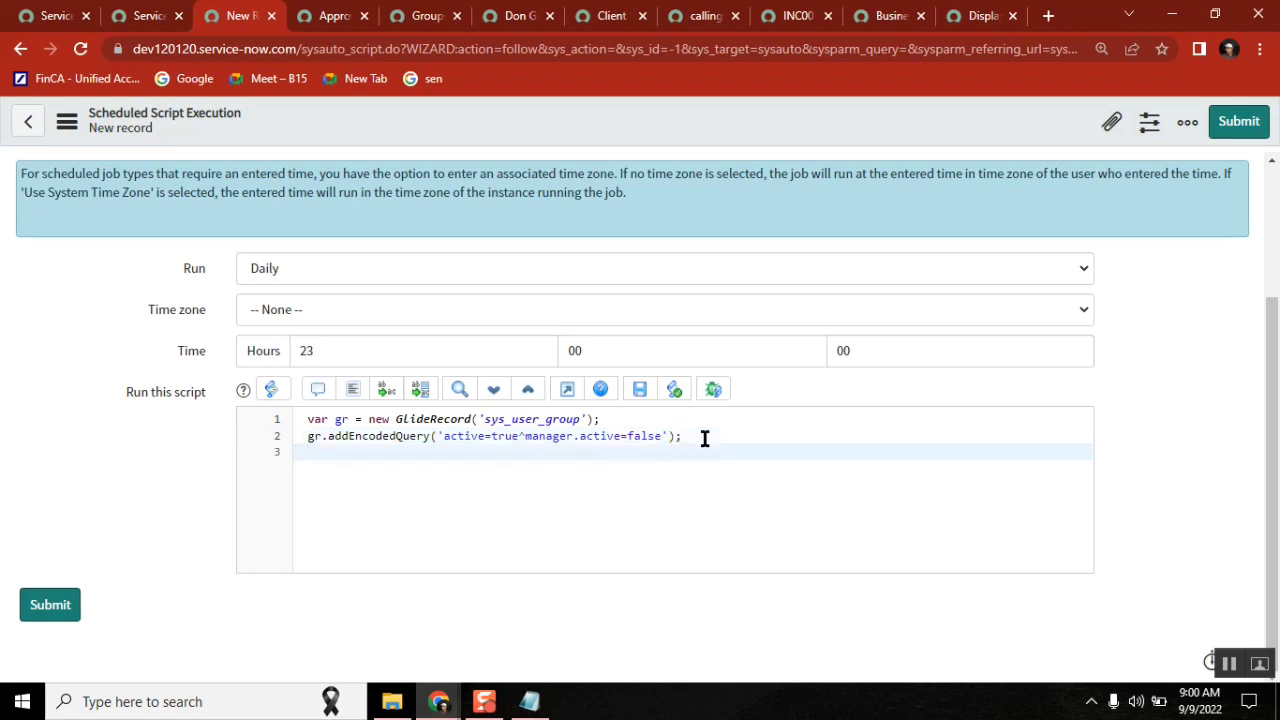
pyautogui.write('gr.nex')
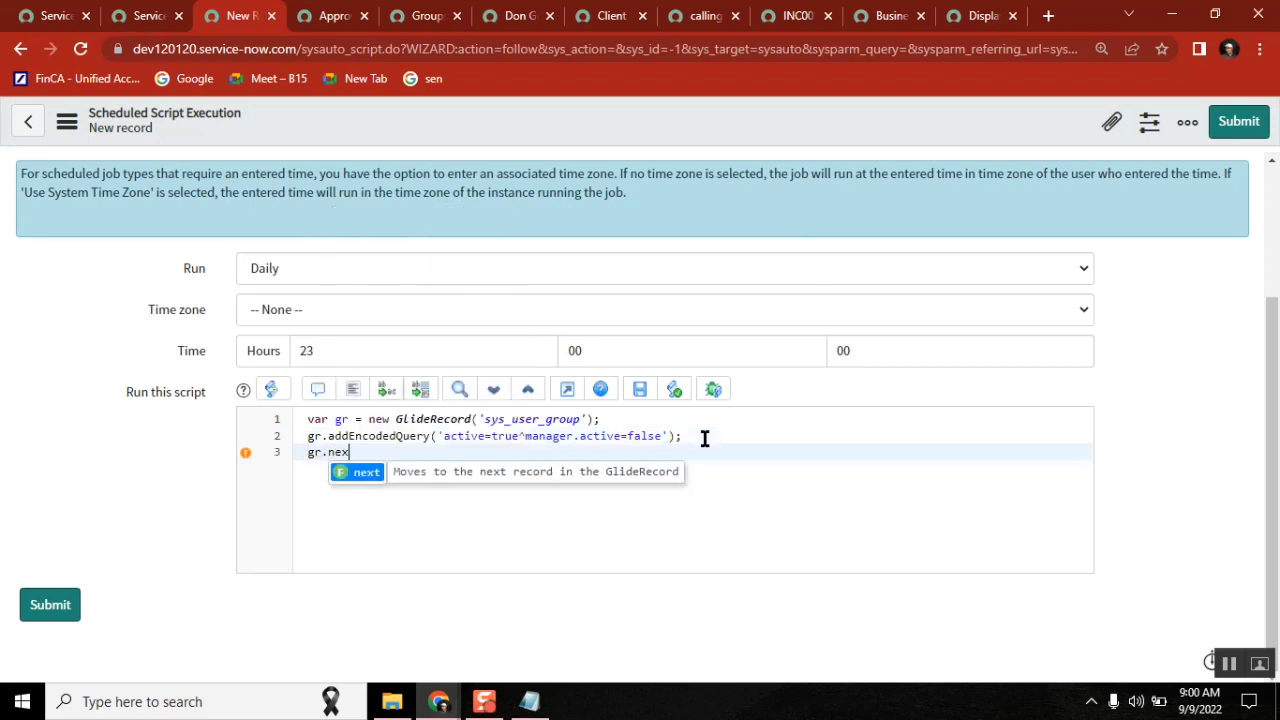
pyautogui.write('t(')
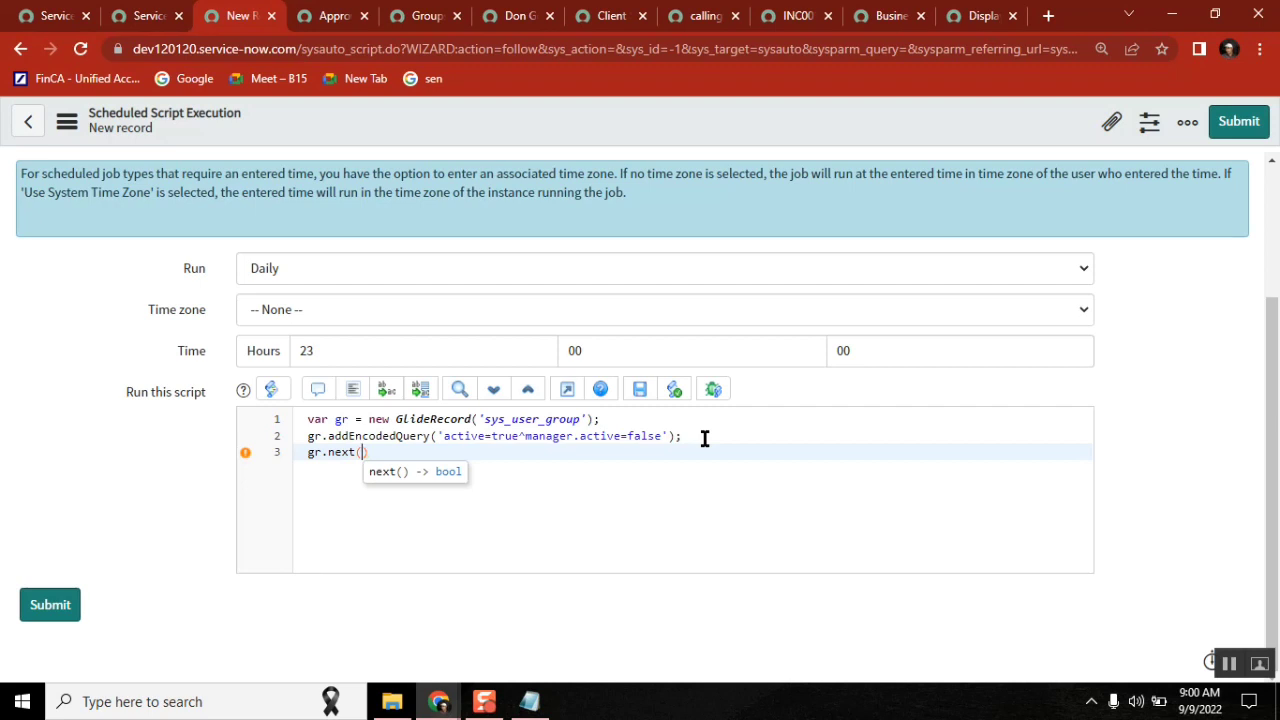
pyautogui.press('BackSpace')
pyautogui.press('BackSpace')
pyautogui.press('BackSpace')
pyautogui.press('BackSpace')
pyautogui.press('BackSpace')
pyautogui.press('BackSpace')
pyautogui.write('query()')
pyautogui.press('Return')
pyautogui.press('BackSpace')
pyautogui.write(';')
# - Add a while(gr.next()) loop with gr.manager = gr.manager.manager; and gr.update();, then select all
pyautogui.press('Return')
pyautogui.write('while(gr.next(')
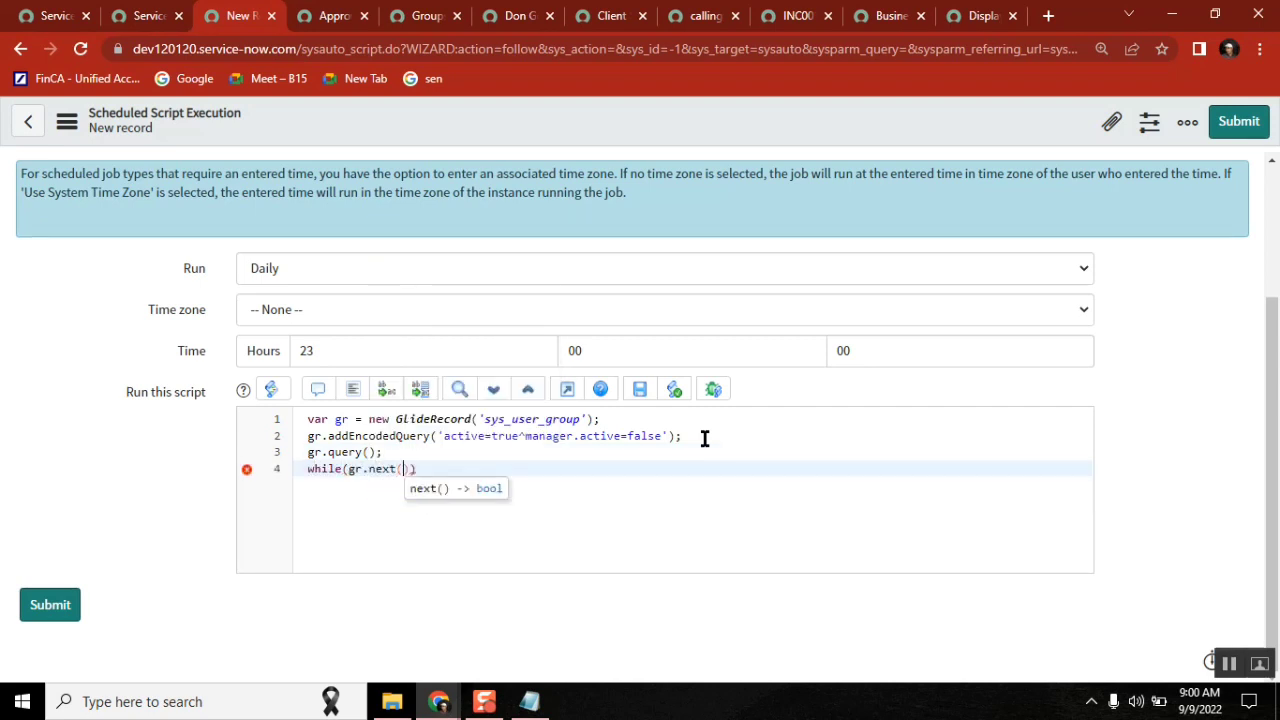
pyautogui.press('End')
pyautogui.press('Return')
pyautogui.write('{')
pyautogui.press('Return')
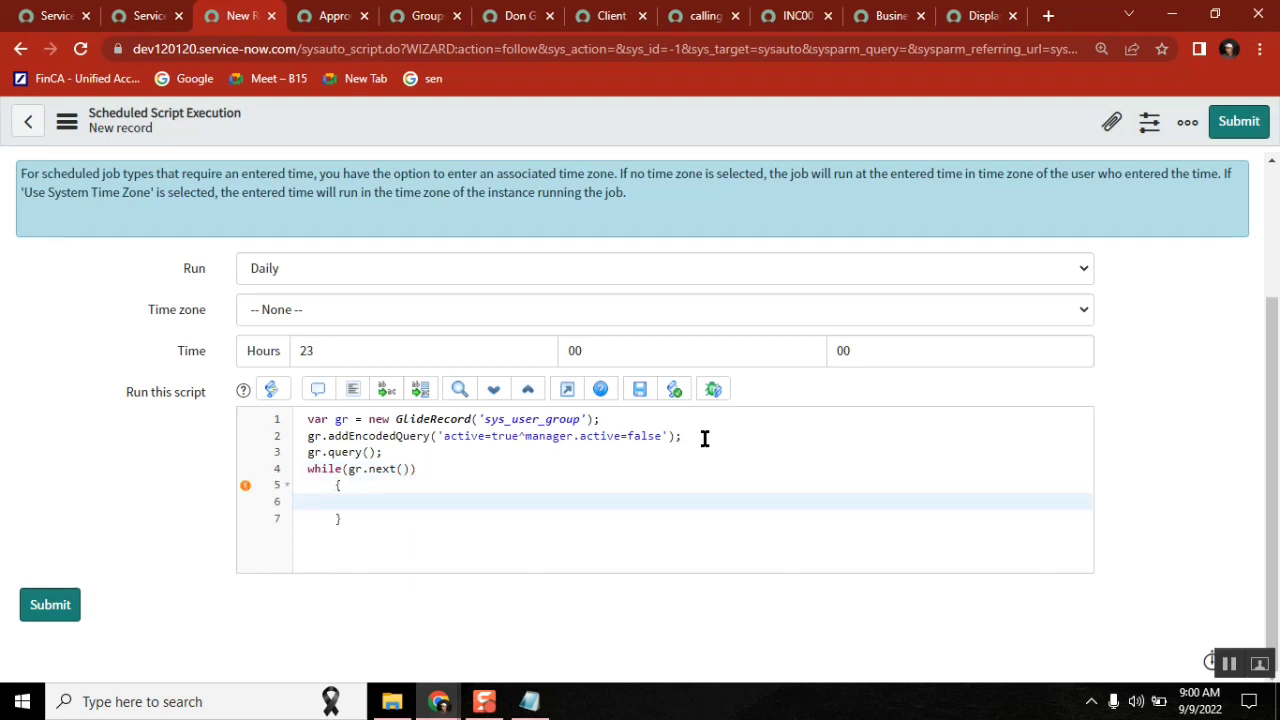
pyautogui.write('gr.manager =')
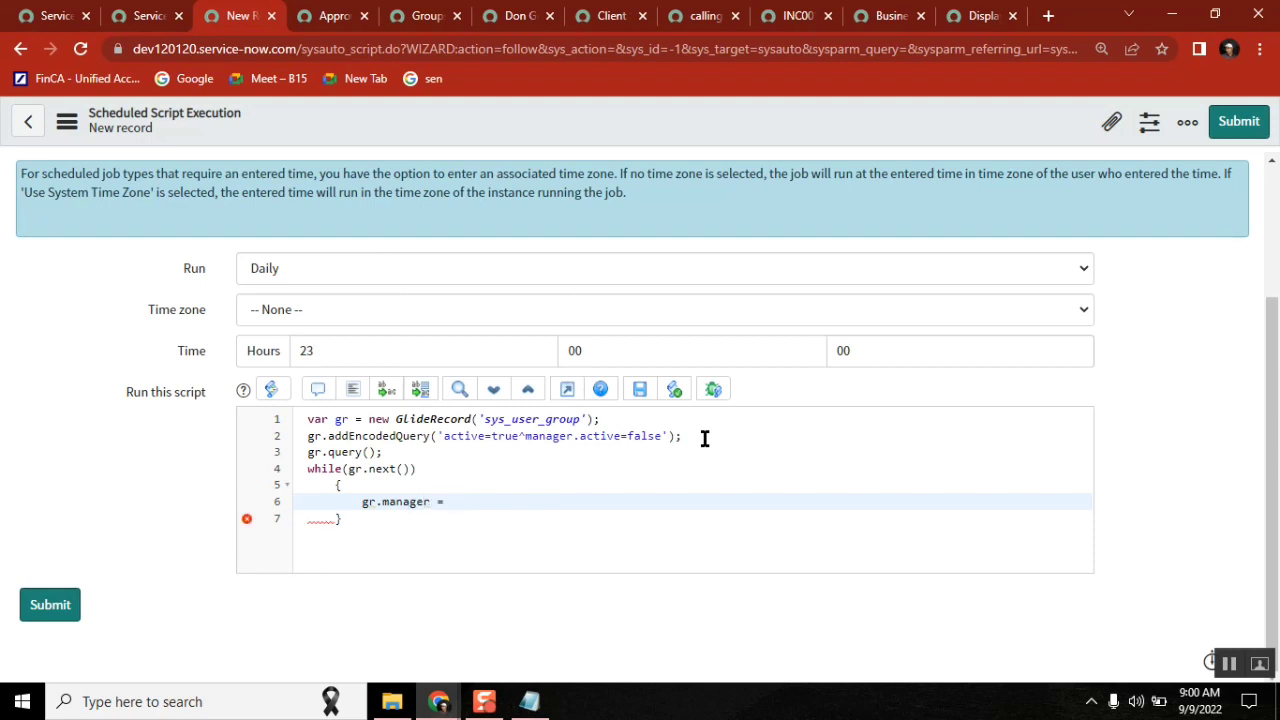
pyautogui.write('gr.manager.manager')
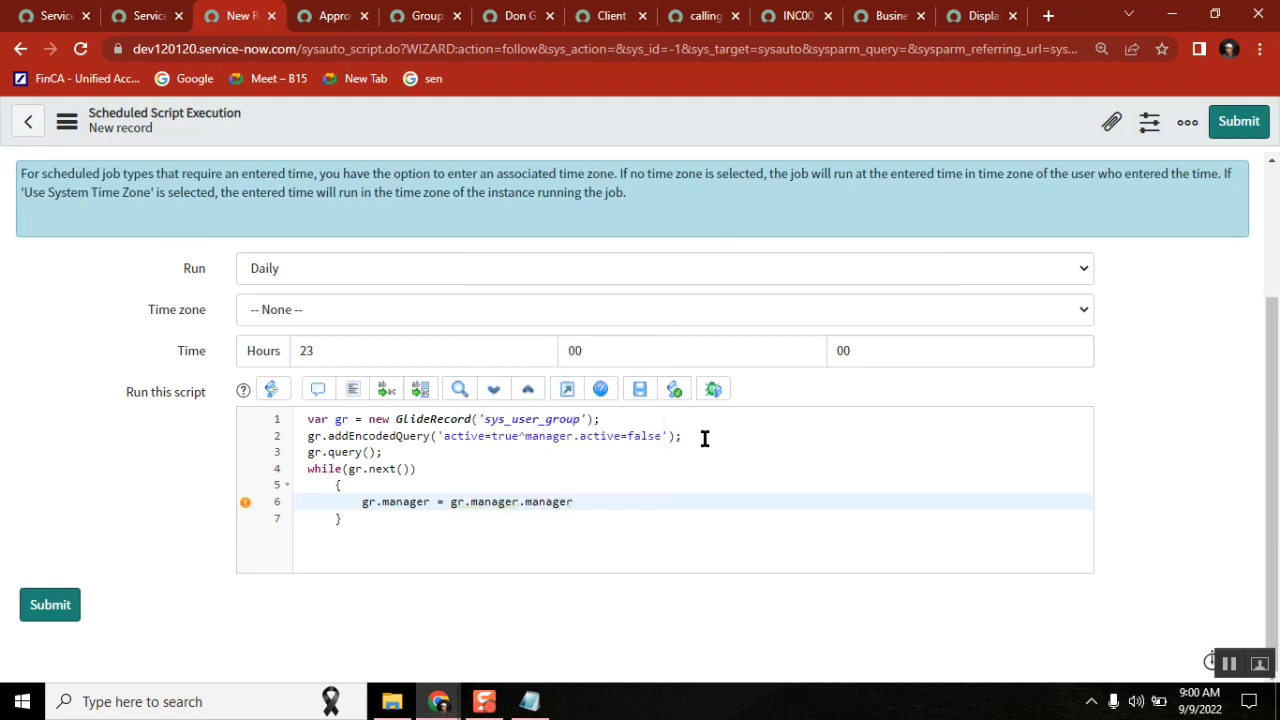
pyautogui.write(';')
pyautogui.press('Return')
pyautogui.write('gr.update();')
pyautogui.press('Return')
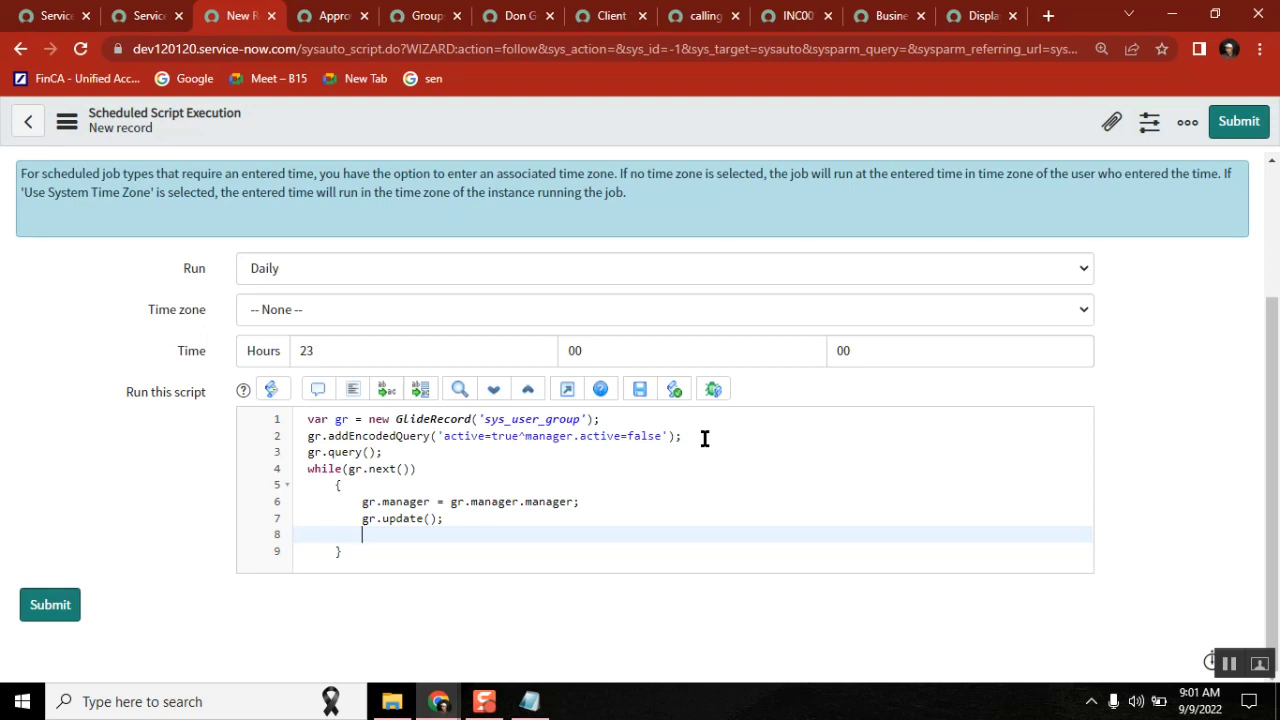
pyautogui.moveTo(374, 553); pyautogui.dragTo(305, 422)
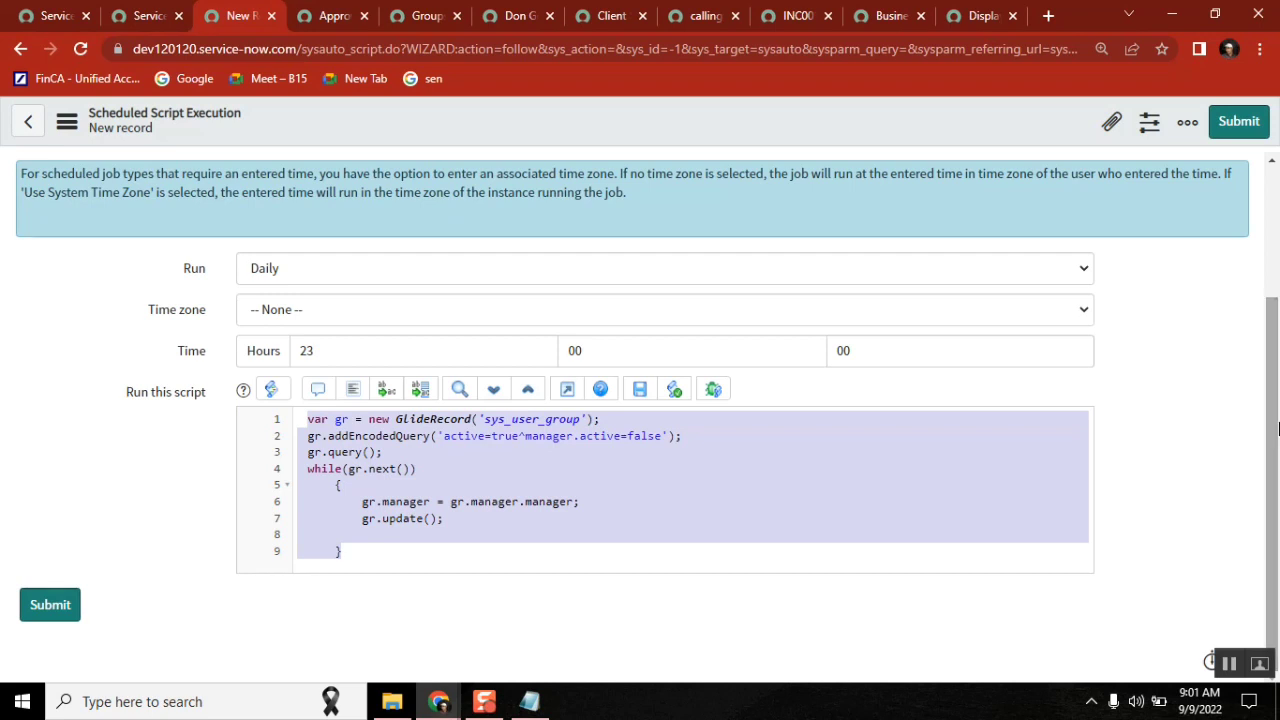
# - Put the caret at the start of the line 6 manager assignment, then open the Database group record
pyautogui.click(702, 483)
pyautogui.click(388, 501)
pyautogui.doubleClick(388, 501)
pyautogui.click(366, 501)
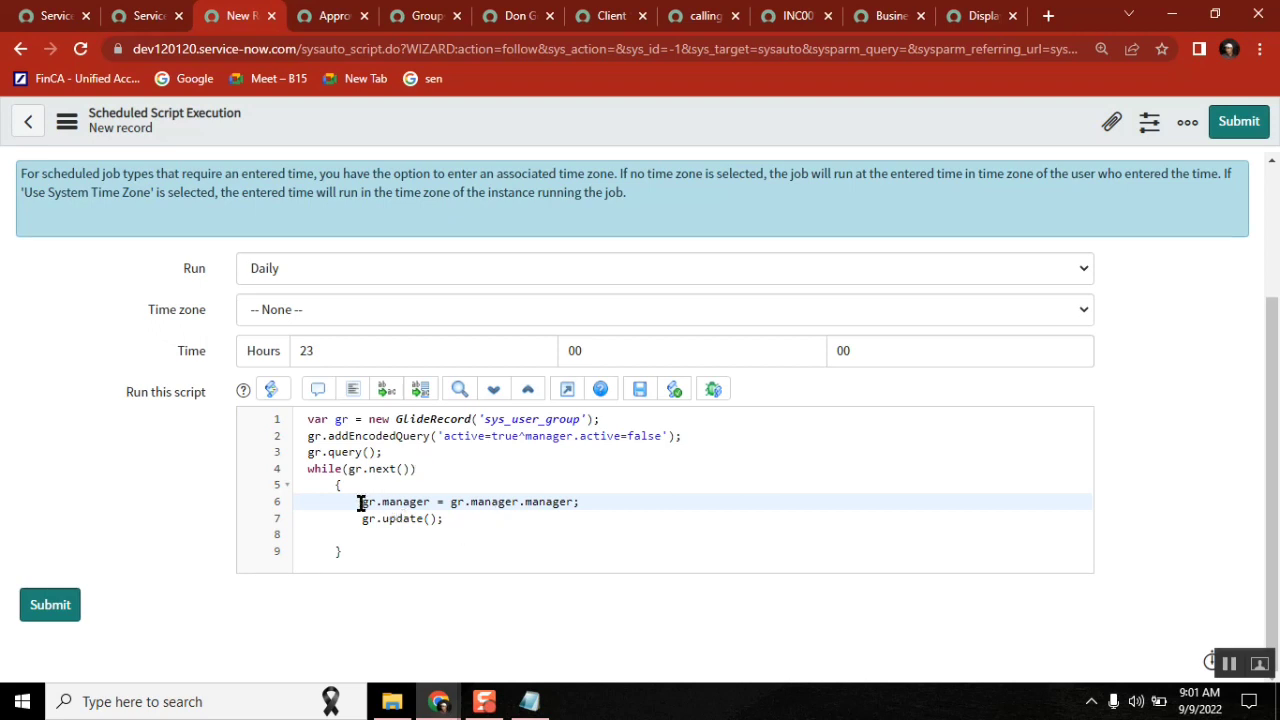
pyautogui.moveTo(375, 501); pyautogui.dragTo(362, 501)
pyautogui.click(365, 501)
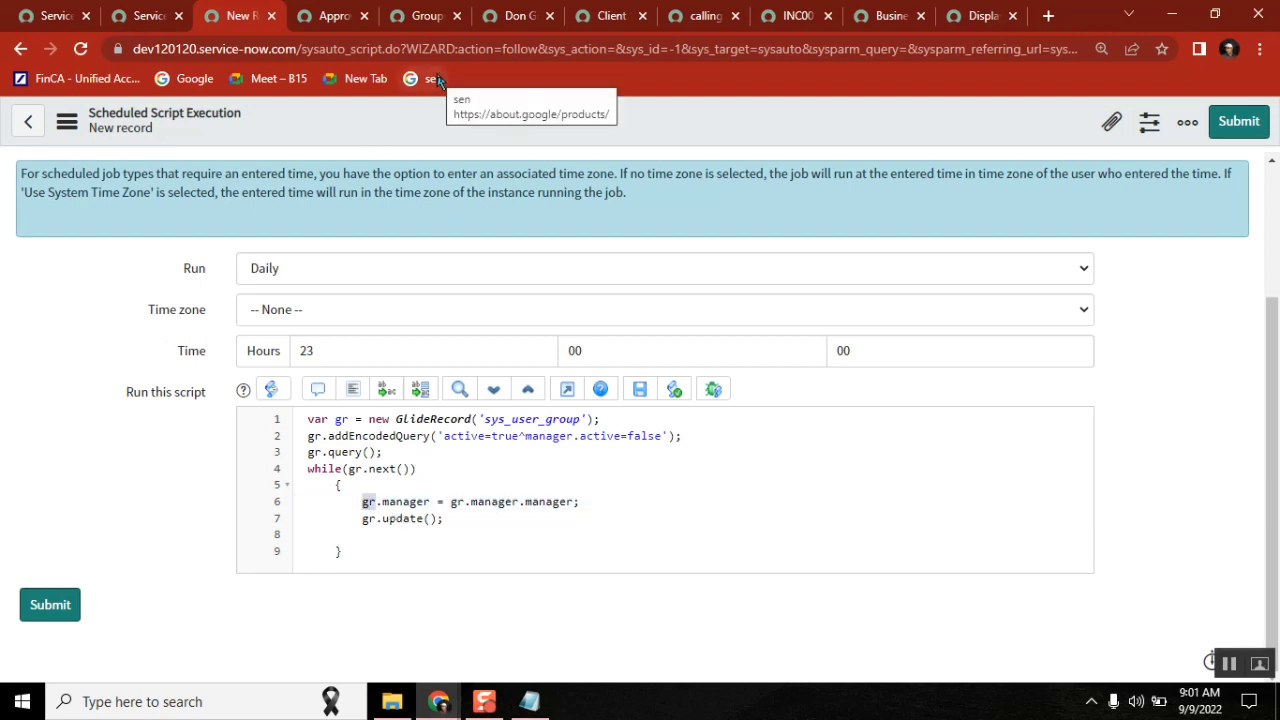
pyautogui.click(420, 16)
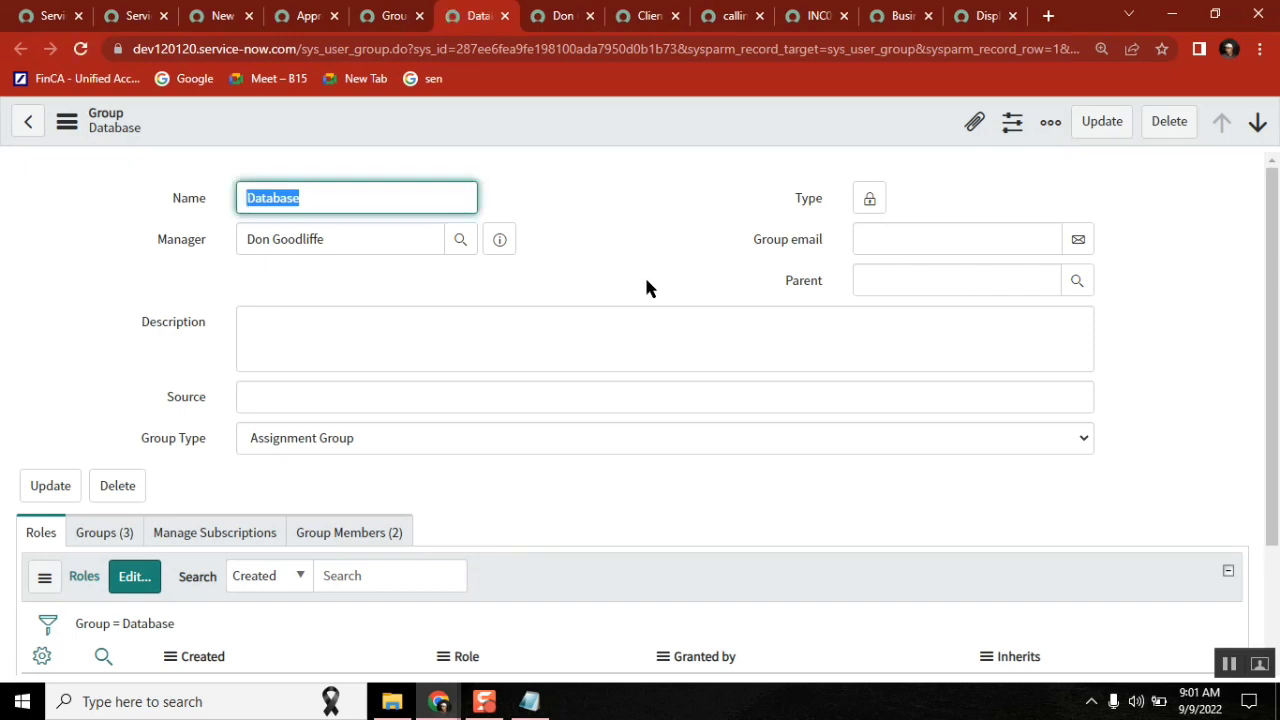
pyautogui.click(185, 245)
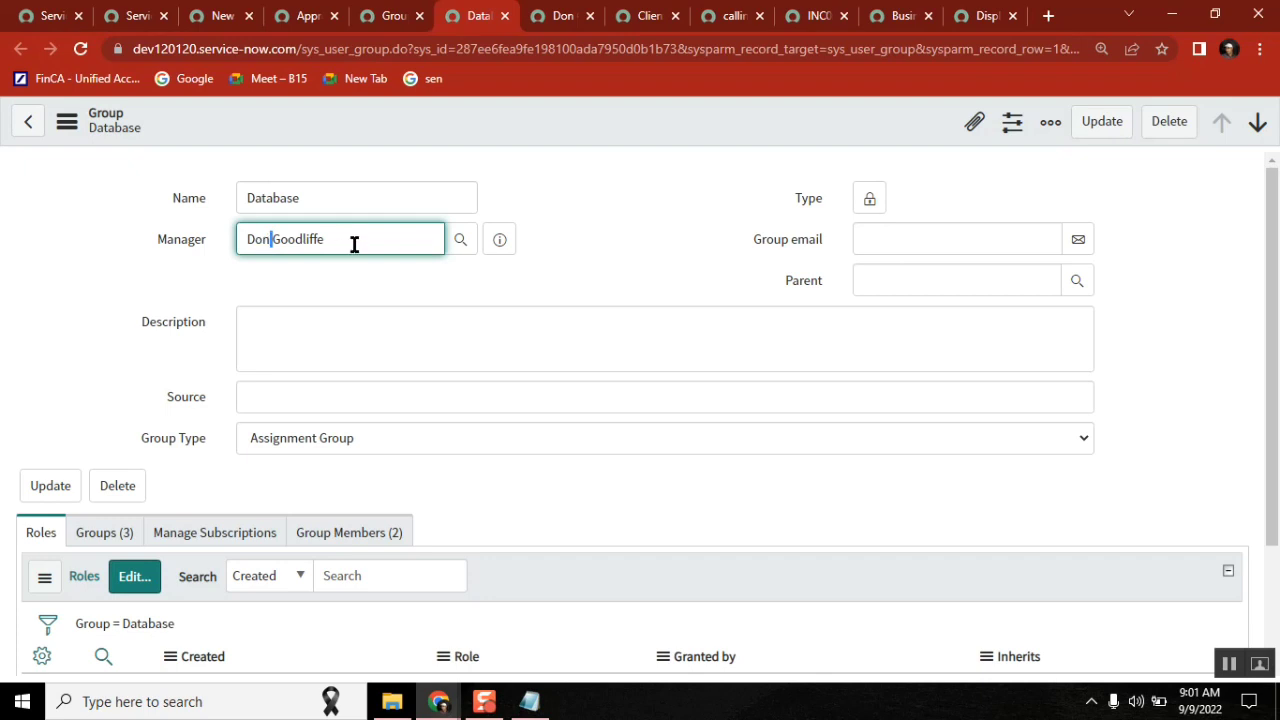
pyautogui.doubleClick(266, 241)
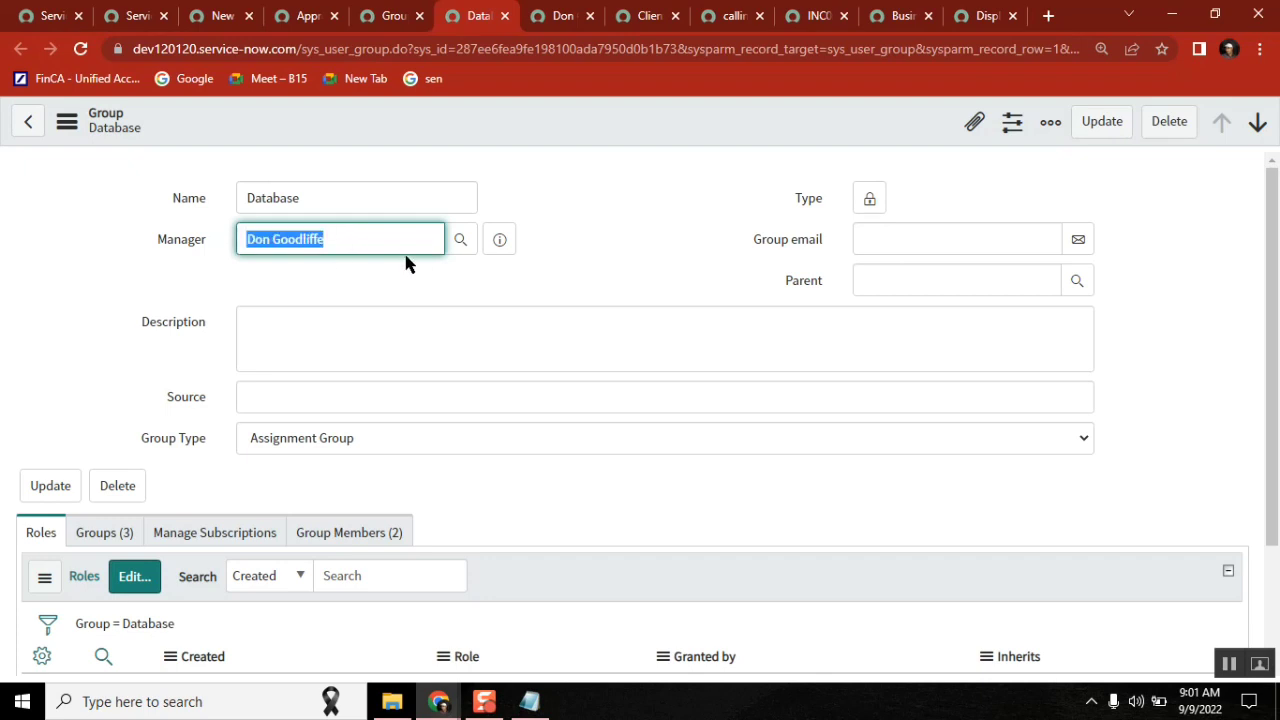
pyautogui.press('BackSpace')
pyautogui.click(280, 239)
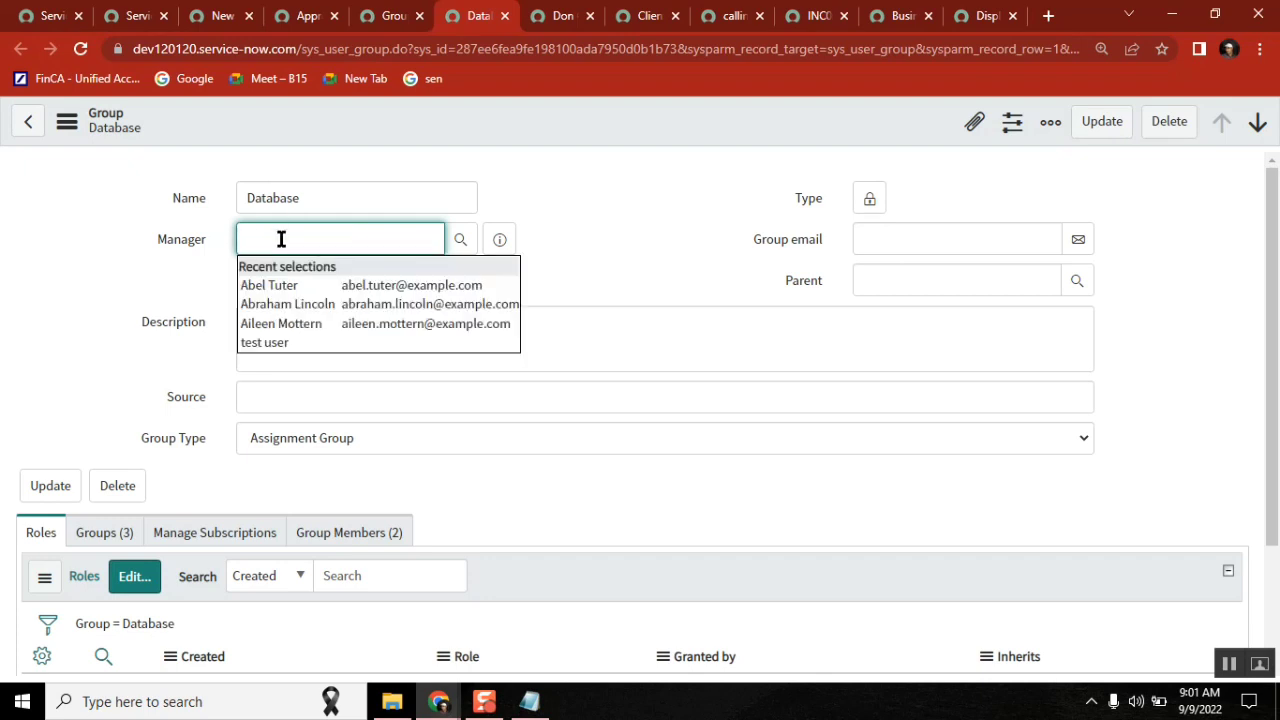
pyautogui.click(543, 15)
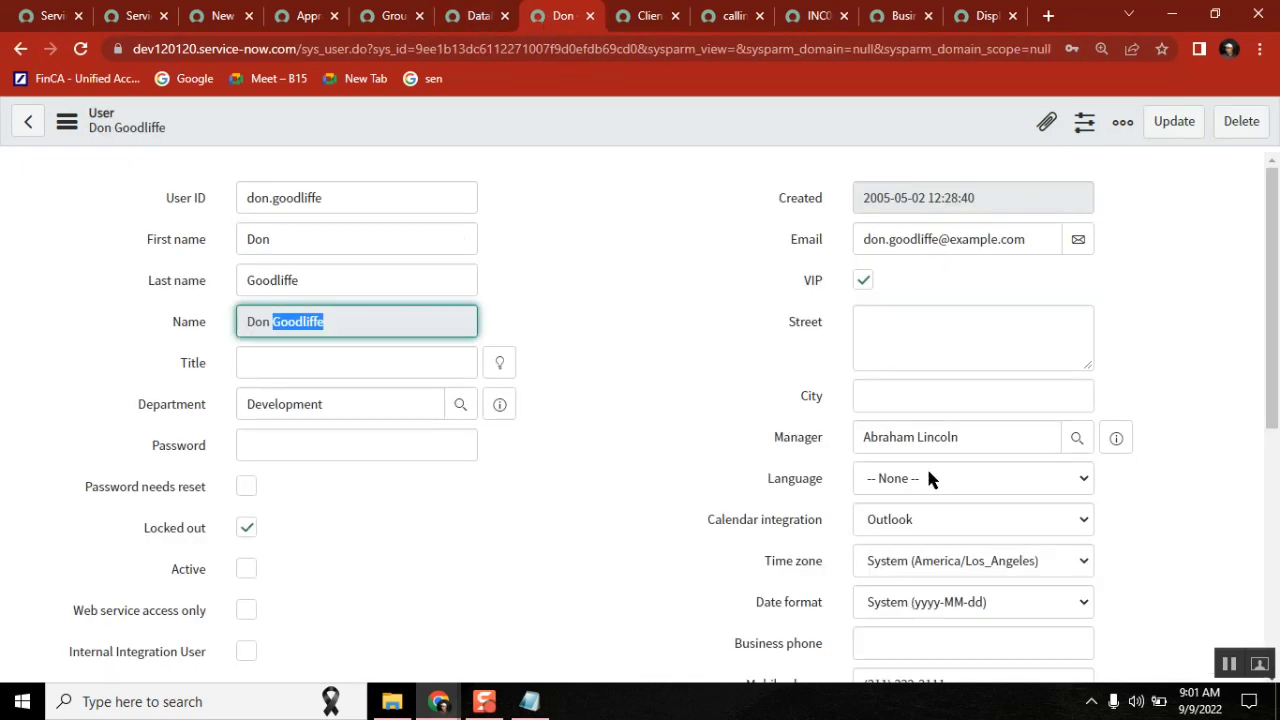
pyautogui.moveTo(972, 437); pyautogui.dragTo(854, 440)
pyautogui.hotkey('ctrl', 'c')
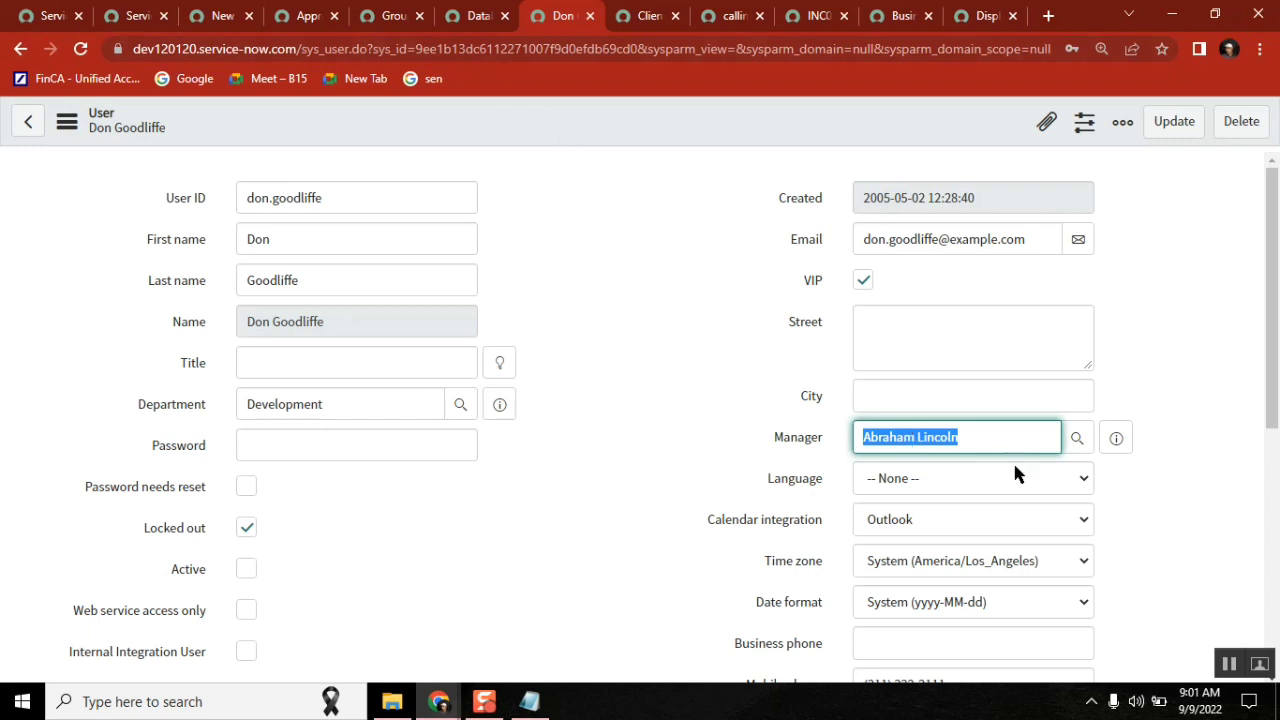
pyautogui.click(476, 15)
pyautogui.click(327, 239)
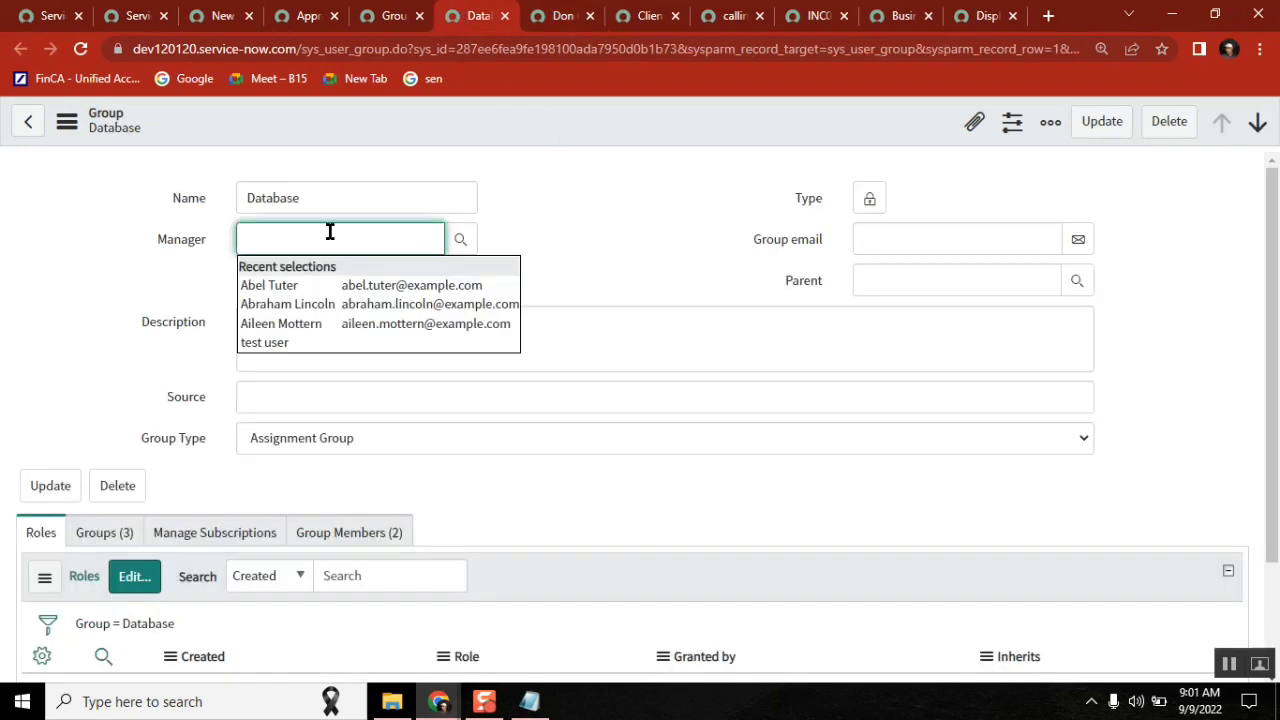
pyautogui.hotkey('ctrl', 'v')
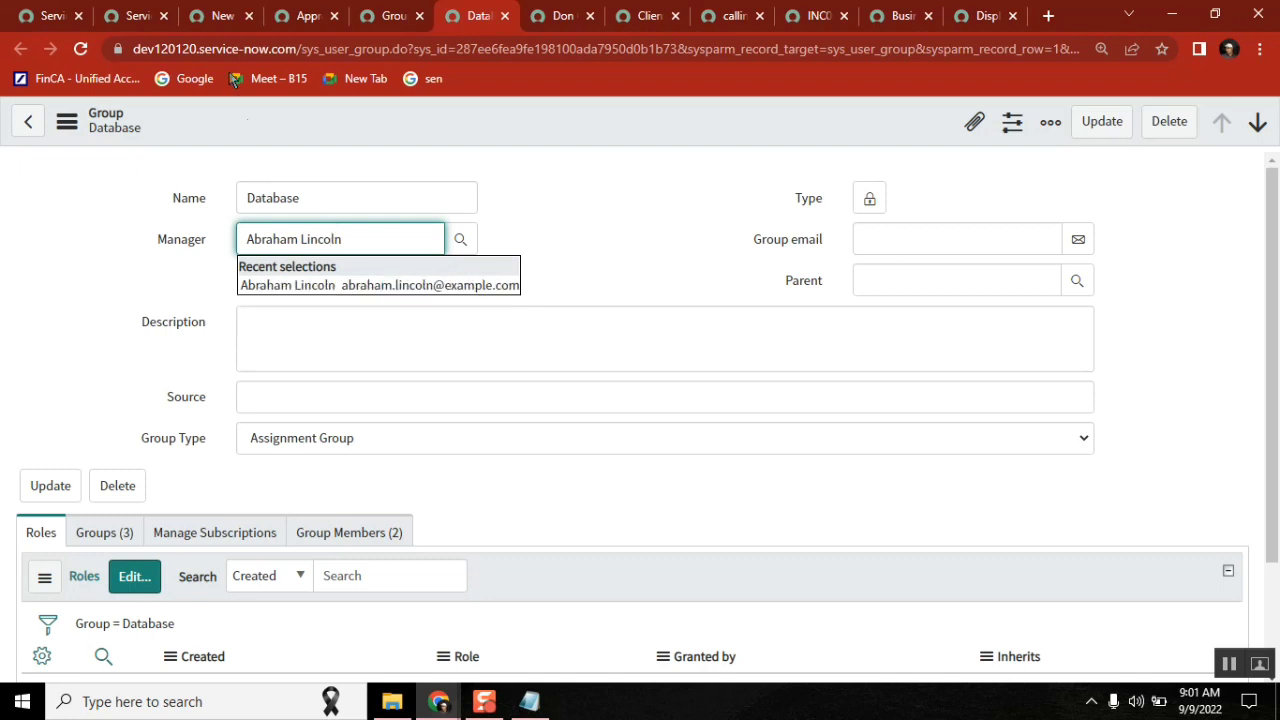
# - In the scheduled script, select the last 'manager' word on line 6
pyautogui.click(222, 15)
pyautogui.click(576, 501)
pyautogui.write(';')
pyautogui.doubleClick(545, 501)
pyautogui.doubleClick(495, 501)
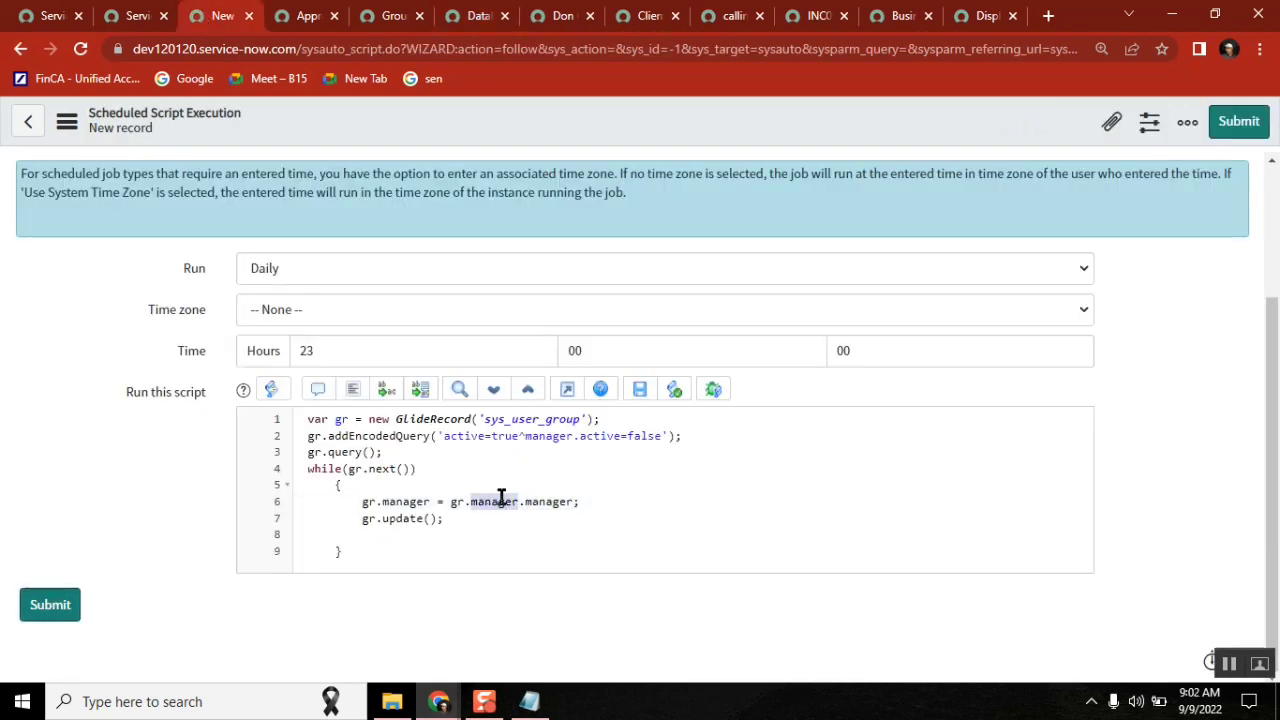
pyautogui.click(560, 502)
pyautogui.doubleClick(560, 502)
pyautogui.click(478, 15)
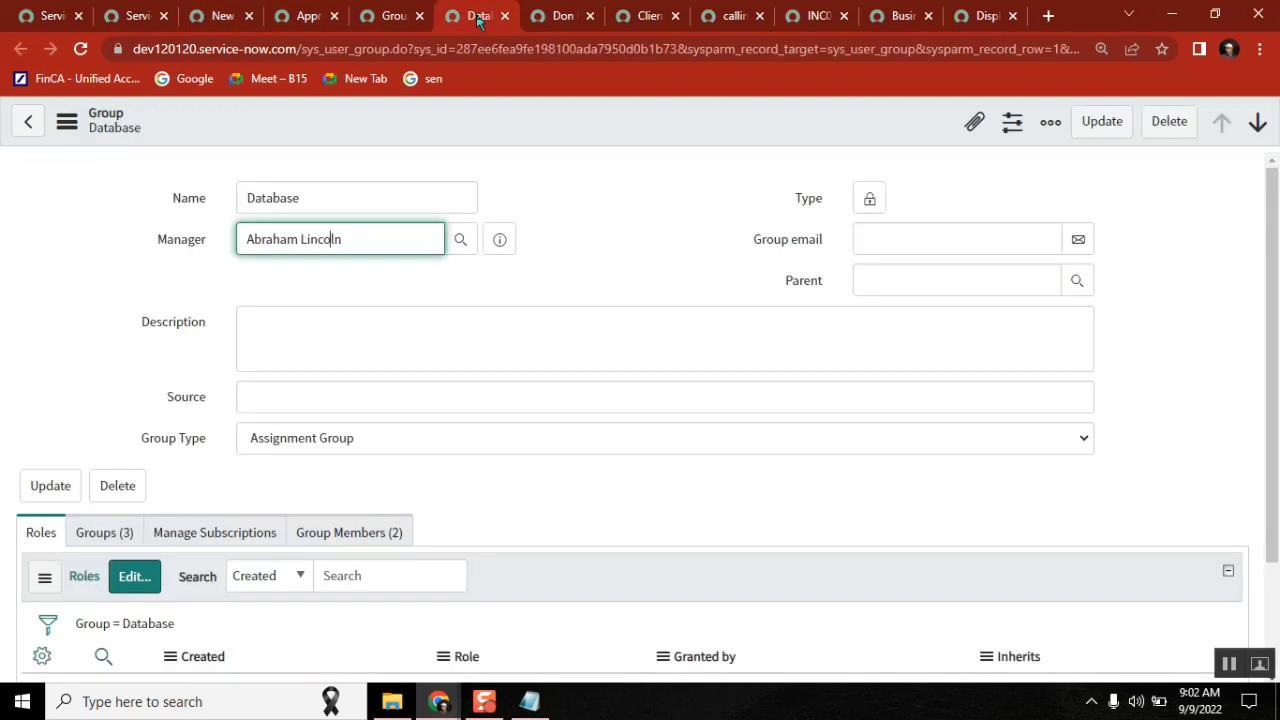
pyautogui.click(563, 15)
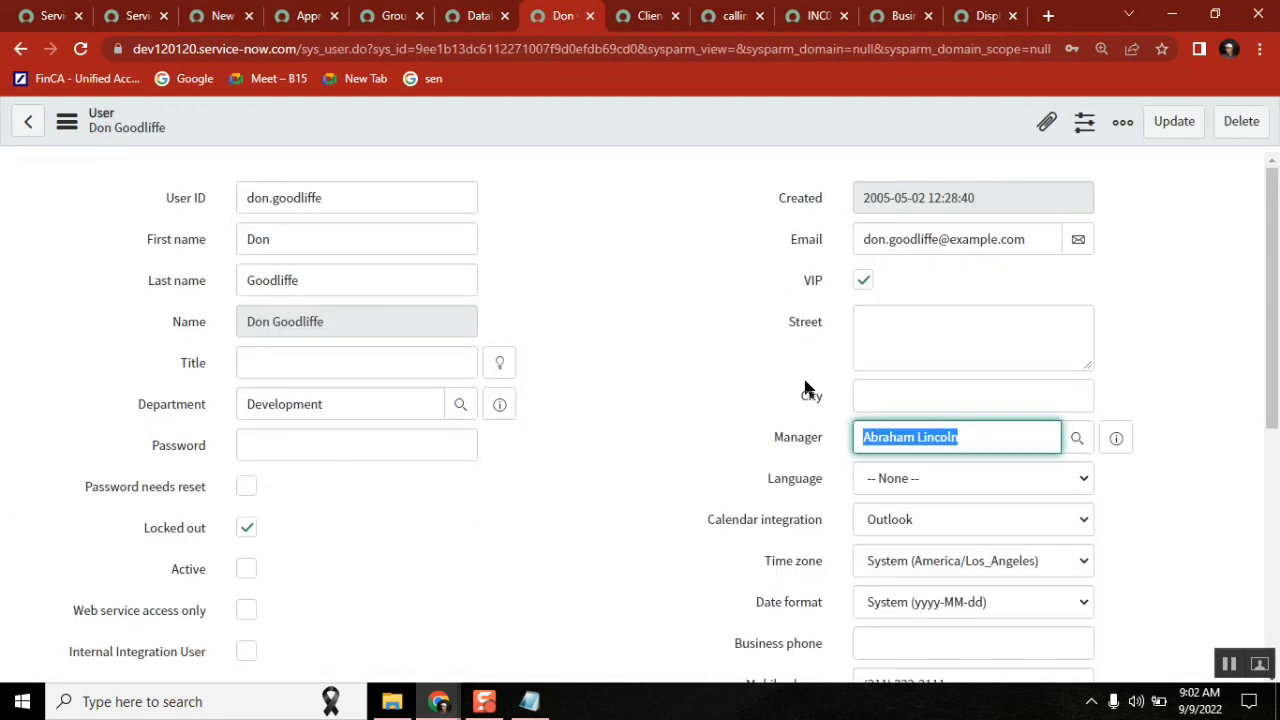
pyautogui.rightClick(797, 440)
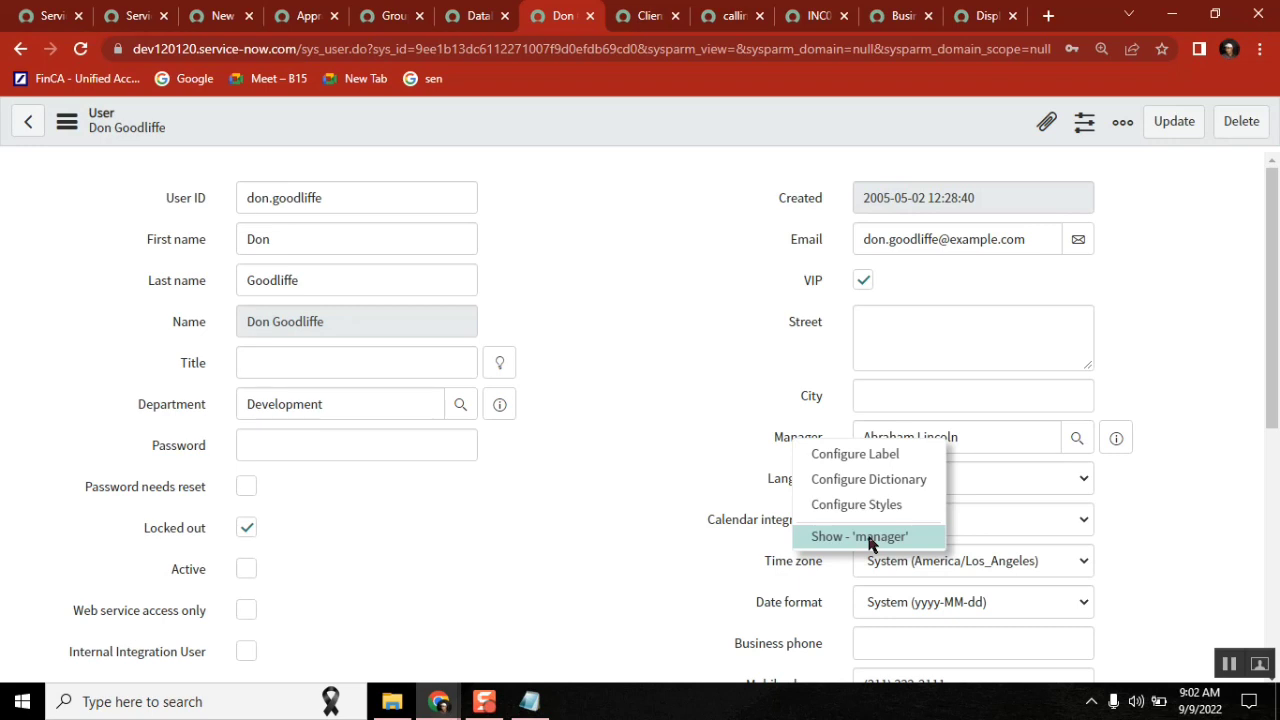
pyautogui.click(757, 390)
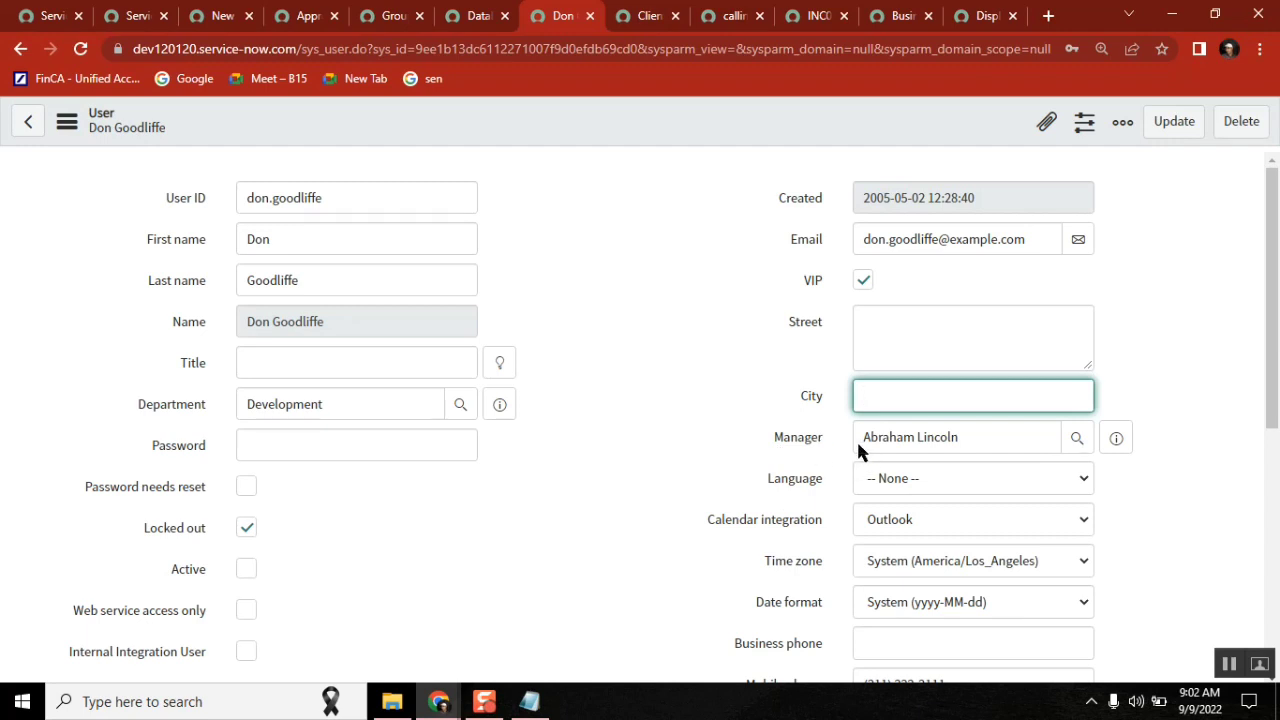
pyautogui.doubleClick(798, 437)
pyautogui.click(785, 440)
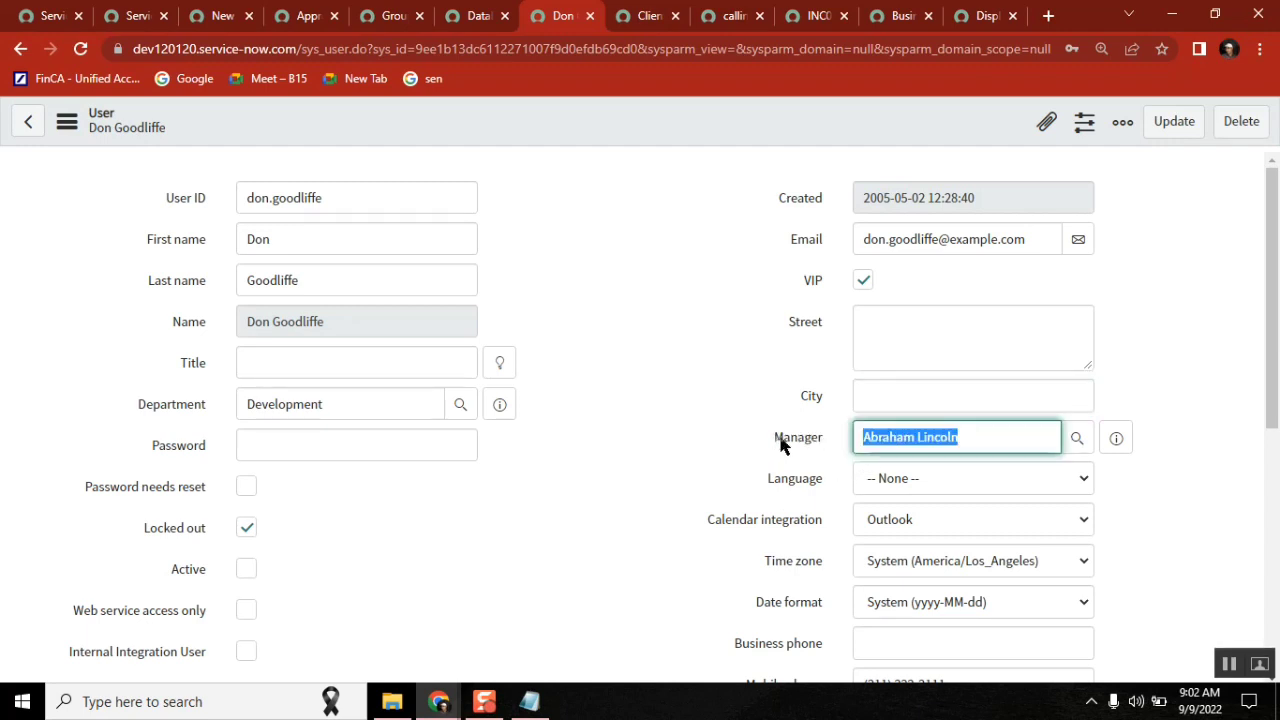
pyautogui.click(215, 15)
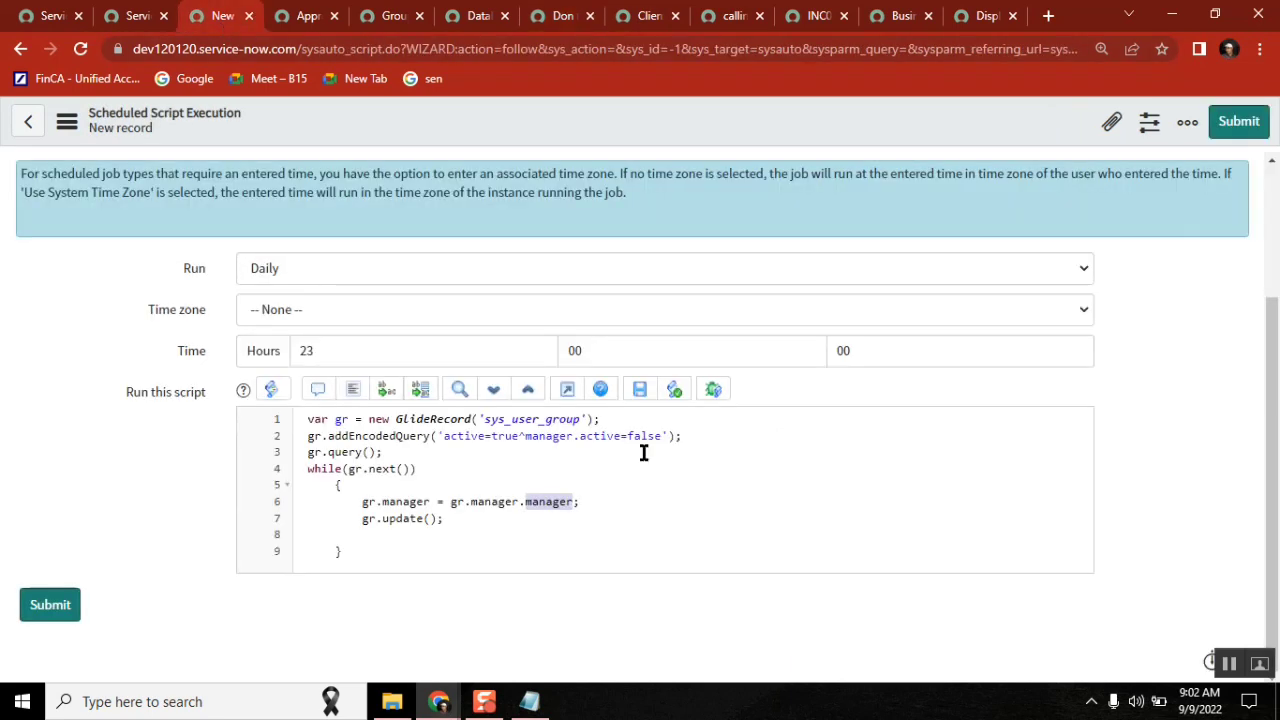
pyautogui.write('leader')
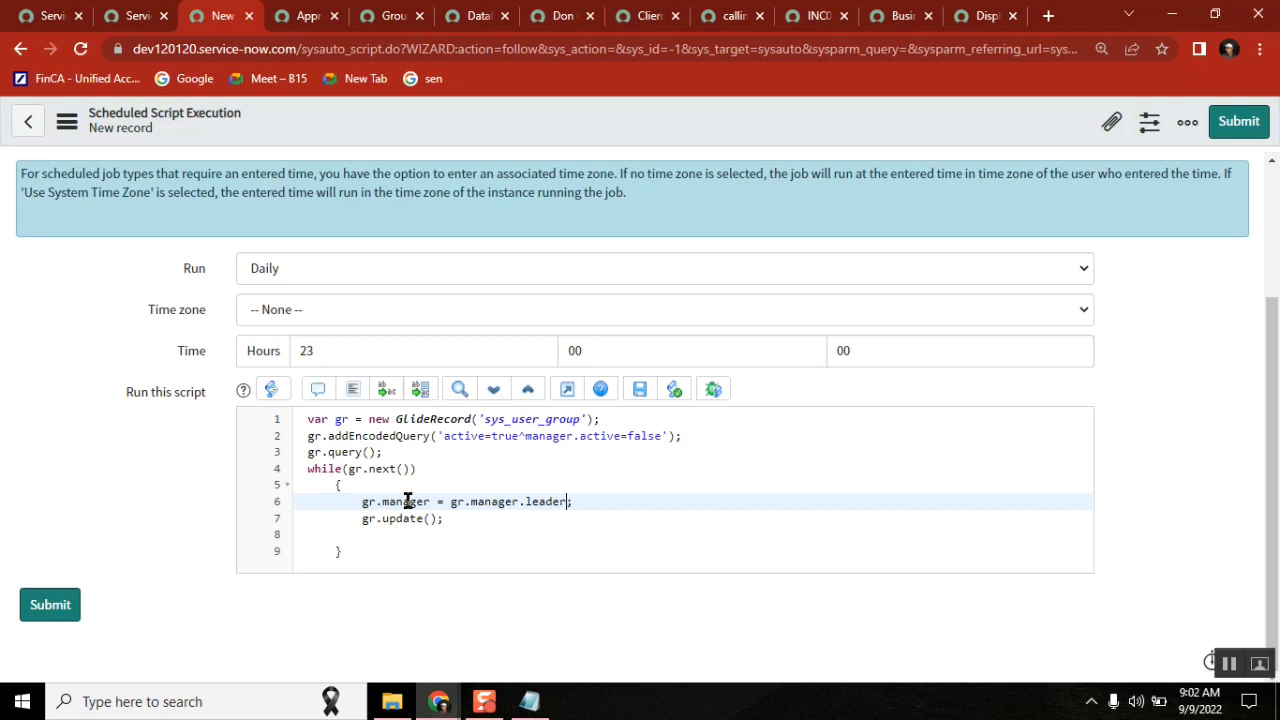
pyautogui.press('BackSpace')
pyautogui.press('BackSpace')
pyautogui.press('BackSpace')
pyautogui.press('BackSpace')
pyautogui.press('BackSpace')
pyautogui.press('BackSpace')
pyautogui.press('BackSpace')
pyautogui.write(',manager')
pyautogui.click(637, 533)
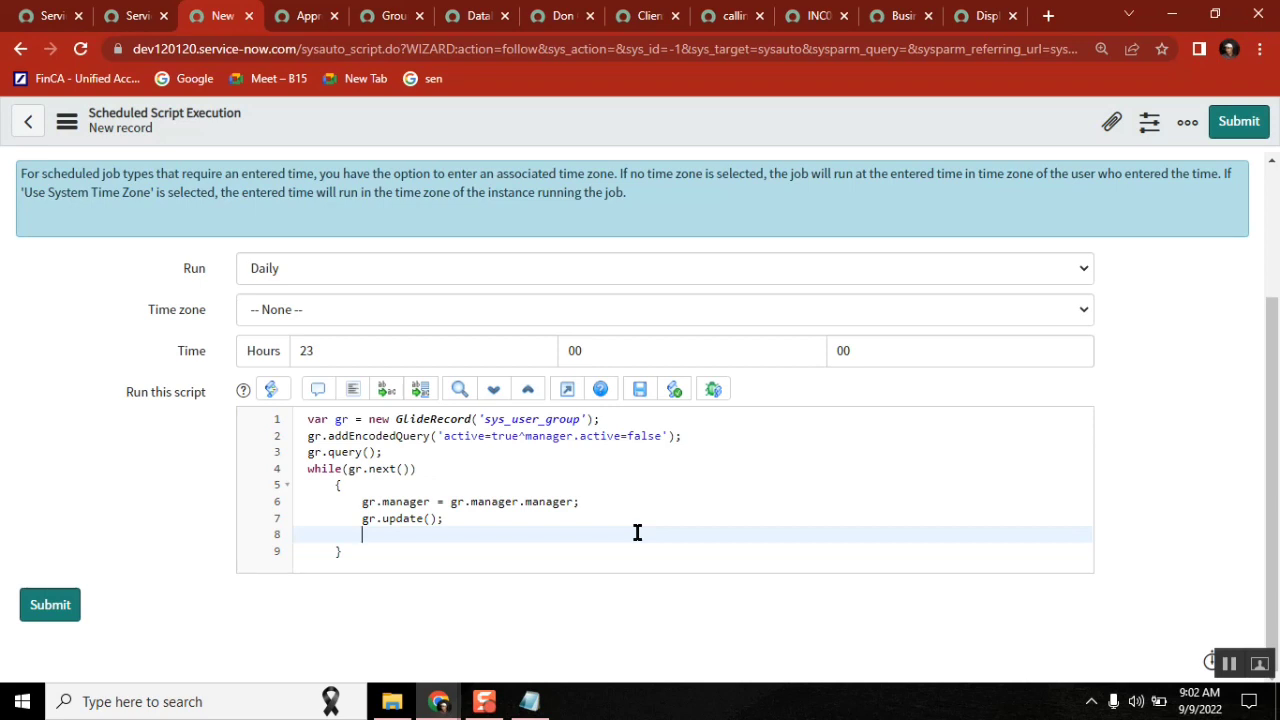